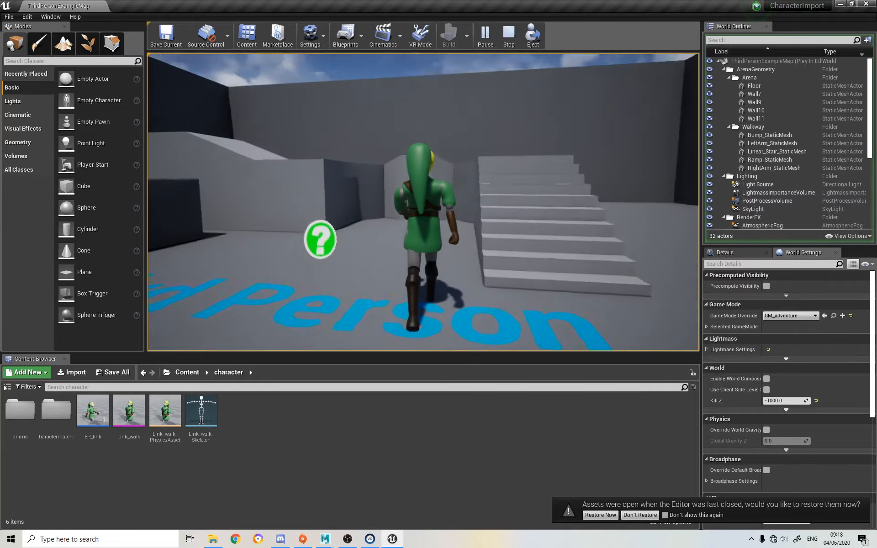
# Stop the play test, open the BP_link blueprint and examine the settings of its movement, SpringArm and Camera components
pyautogui.press('Escape')
pyautogui.doubleClick(89, 409)
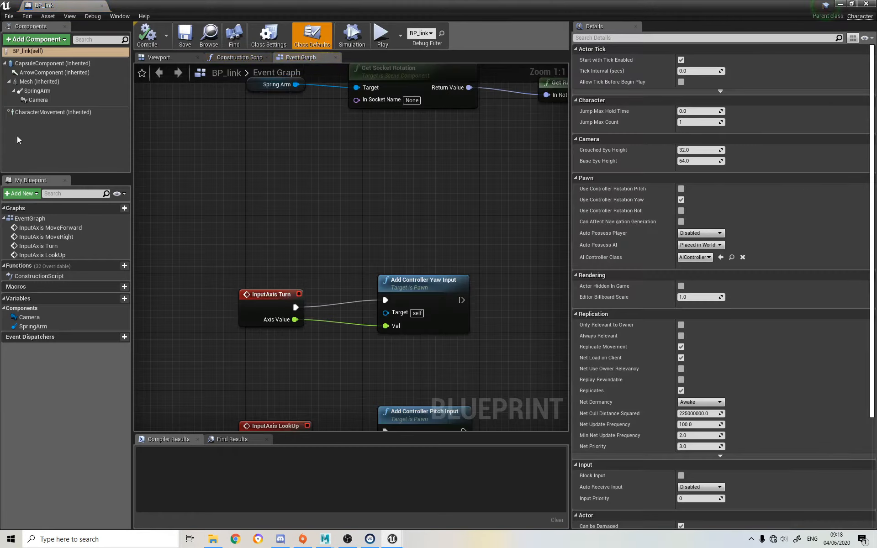
pyautogui.click(33, 113)
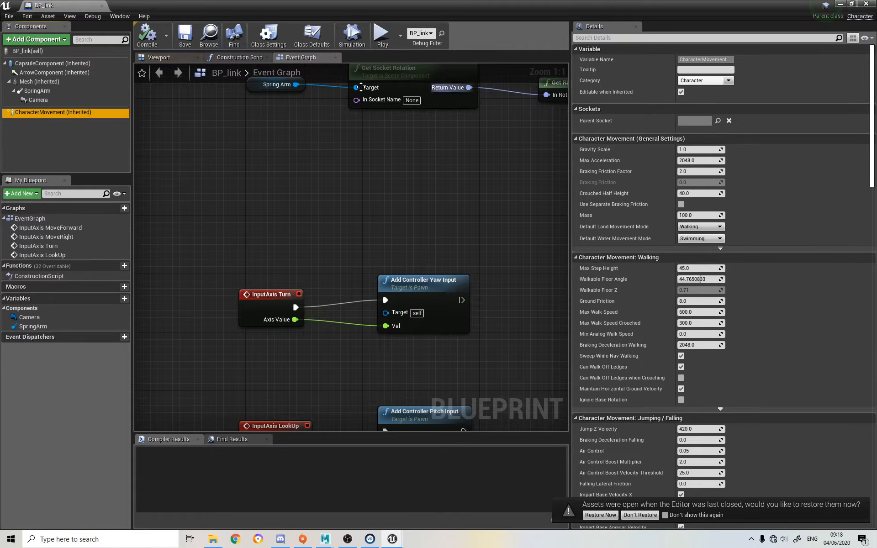
pyautogui.click(32, 91)
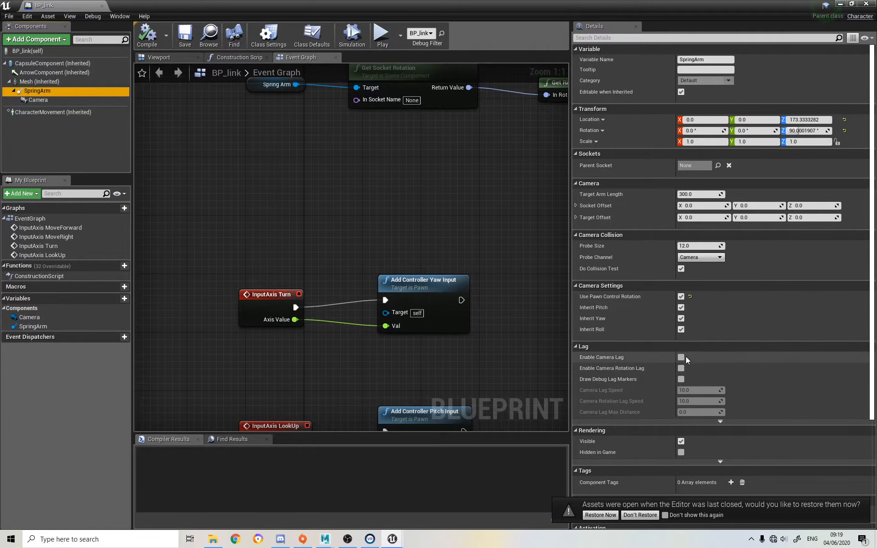
pyautogui.scroll(-5, 685, 357)
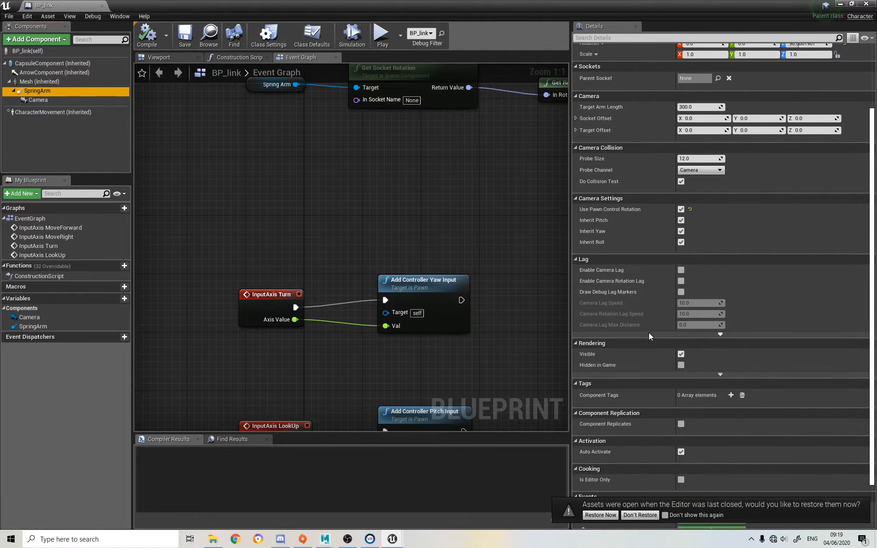
pyautogui.scroll(5, 649, 332)
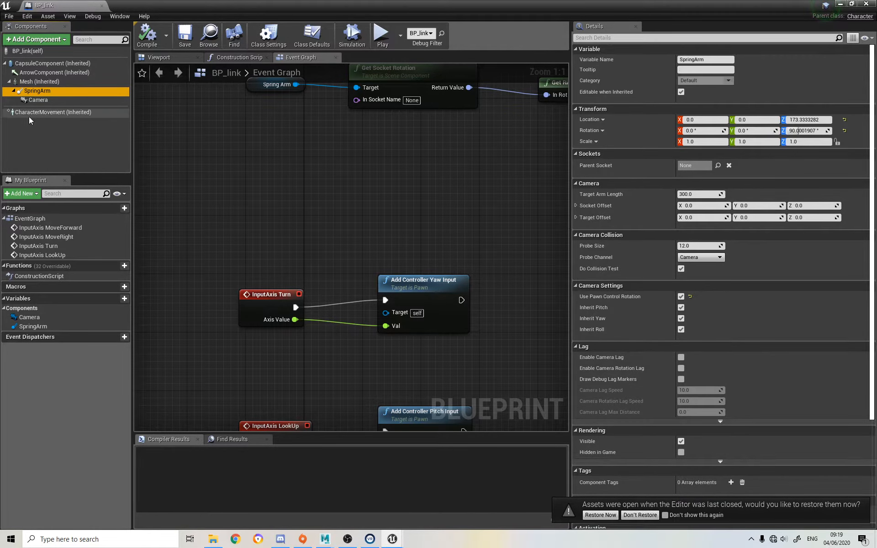
pyautogui.click(35, 101)
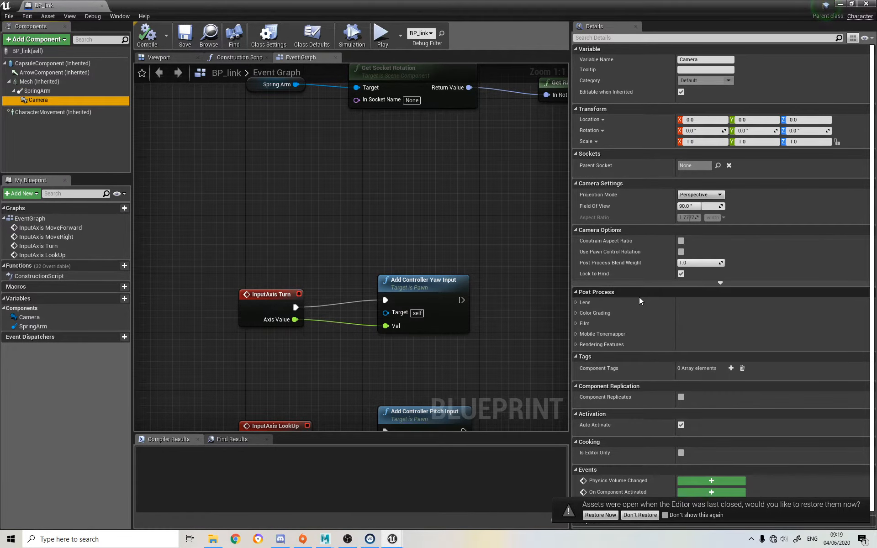
# Filter the CharacterMovement details by "ori", enable Orient Rotation to Movement and compile the BP_link blueprint
pyautogui.click(53, 113)
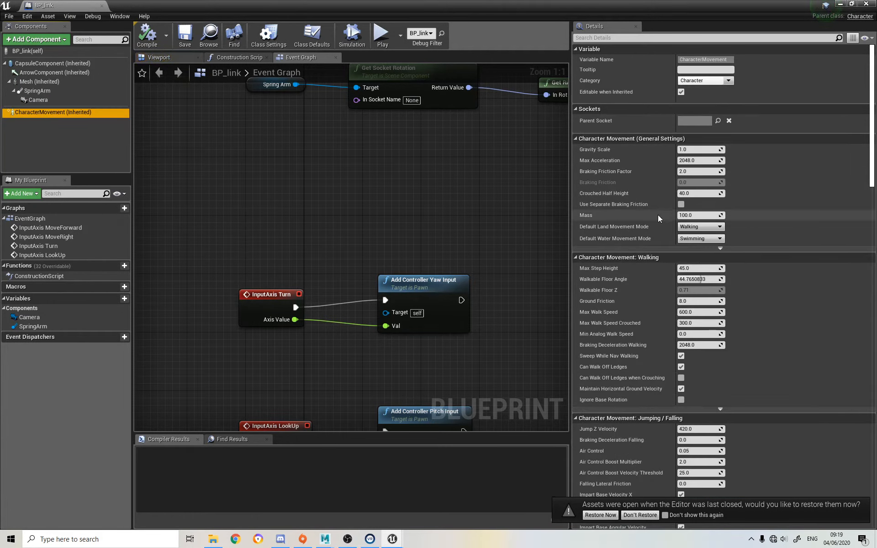
pyautogui.scroll(-4, 658, 215)
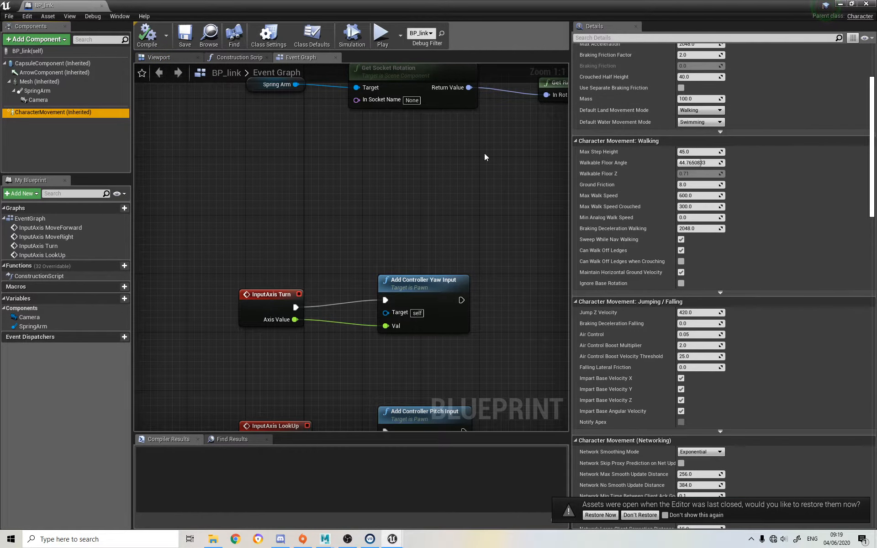
pyautogui.scroll(4, 639, 169)
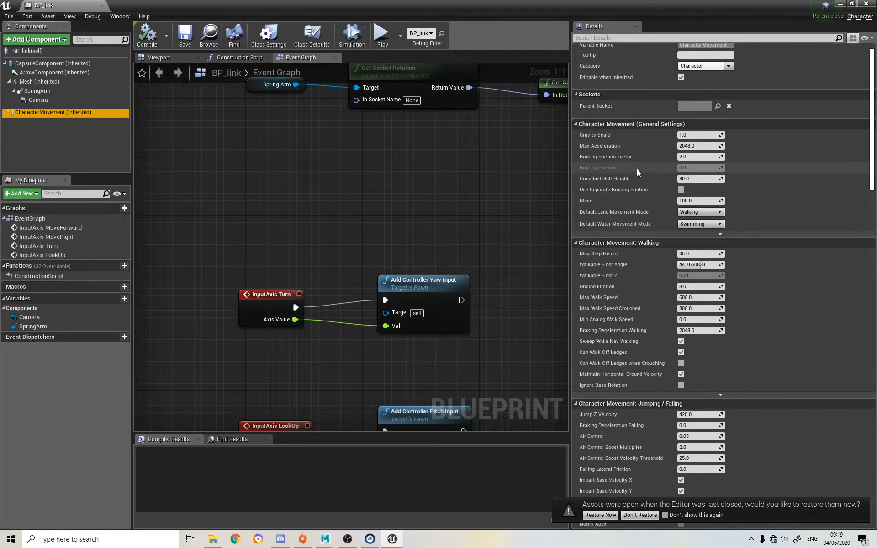
pyautogui.click(598, 37)
pyautogui.write('ori')
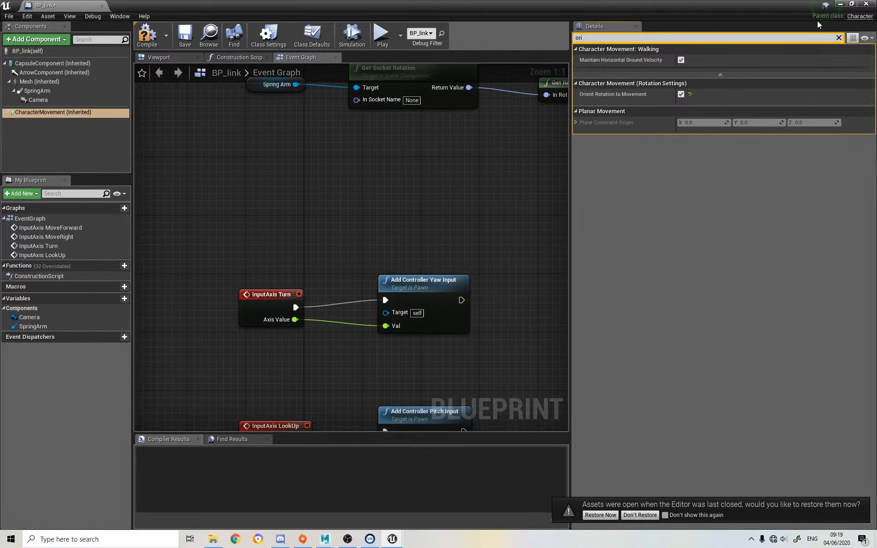
pyautogui.click(183, 34)
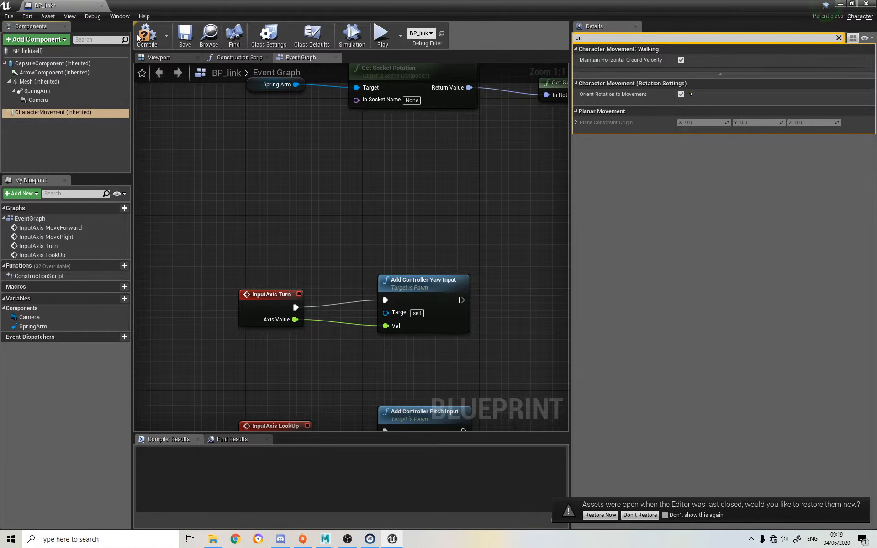
# Play-test the level from the main editor, walk the Link character around and stop the session
pyautogui.click(840, 4)
pyautogui.click(486, 35)
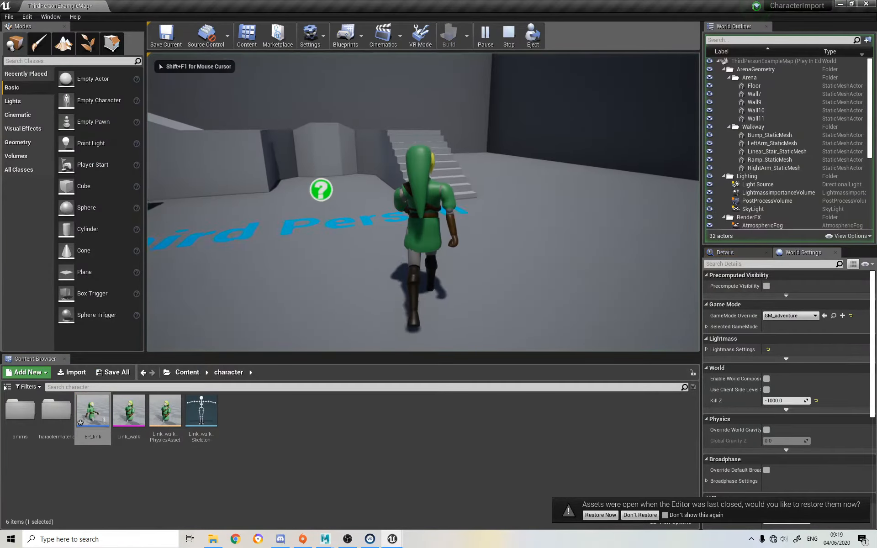
pyautogui.press('w')
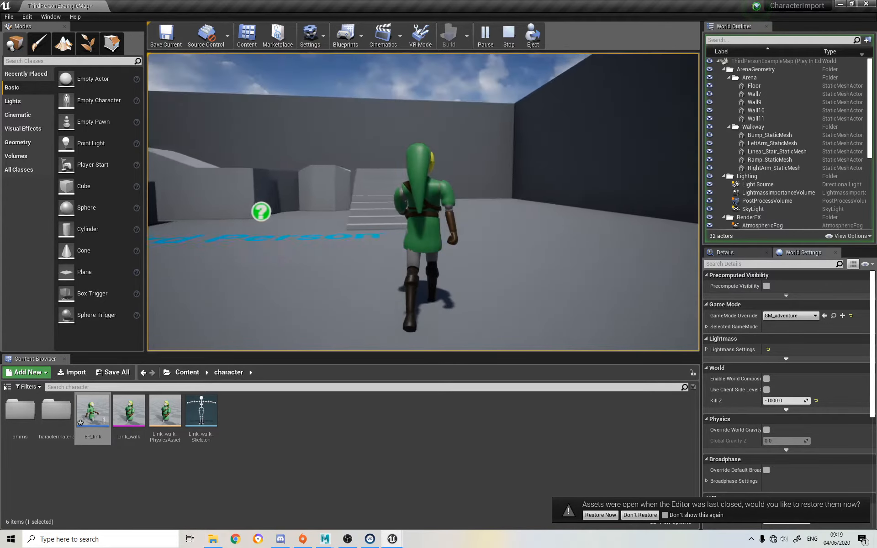
pyautogui.press('Escape')
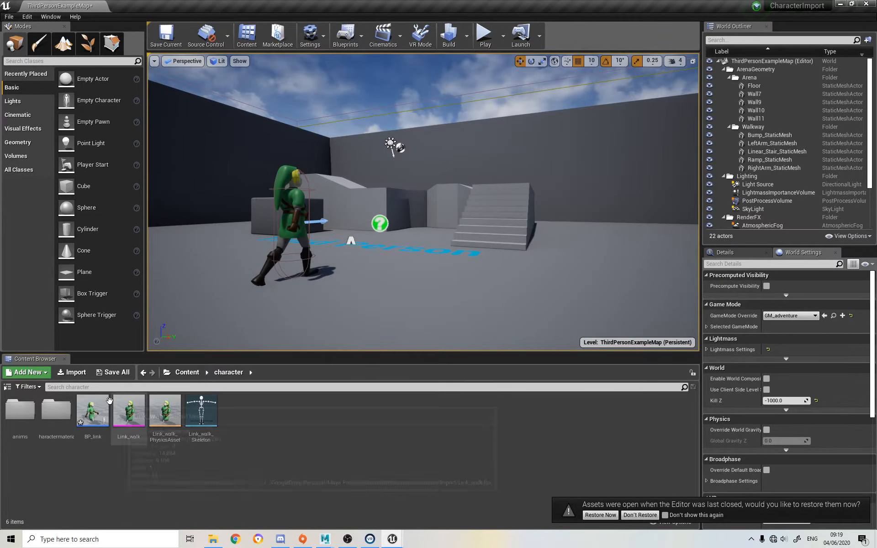
# Reopen BP_link in its viewport, clear the details filter for the Mesh component and examine the available Anim Class options
pyautogui.doubleClick(93, 411)
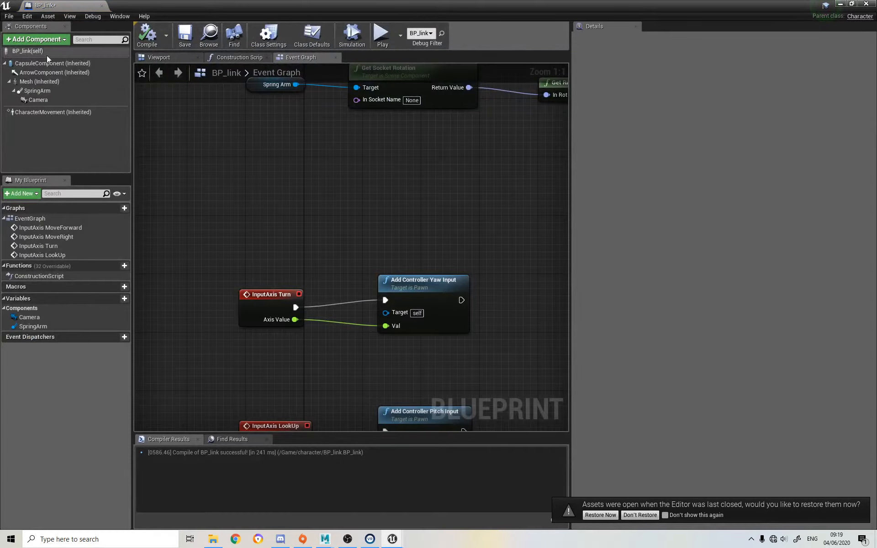
pyautogui.click(168, 56)
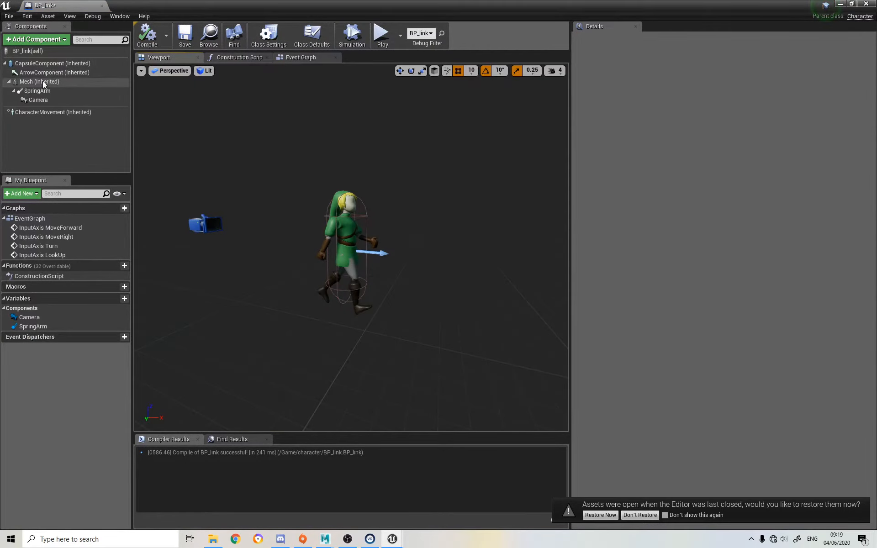
pyautogui.click(25, 52)
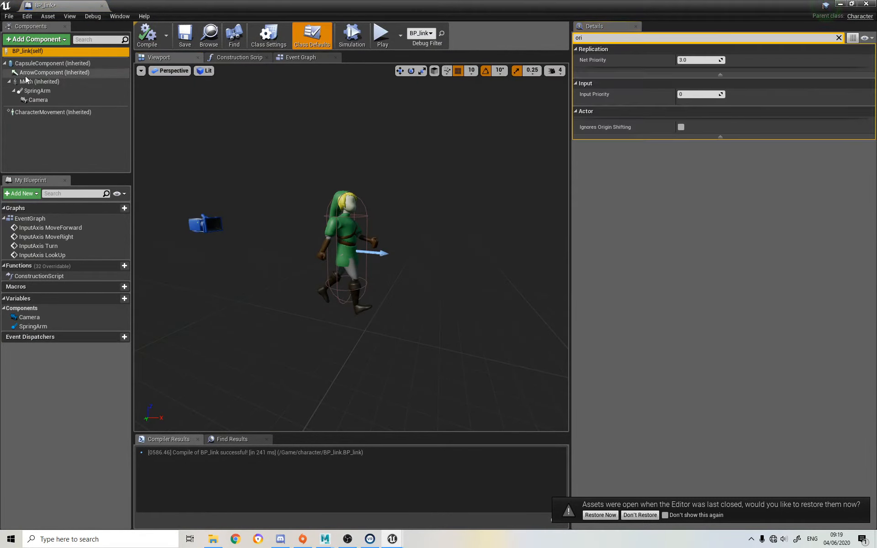
pyautogui.click(27, 82)
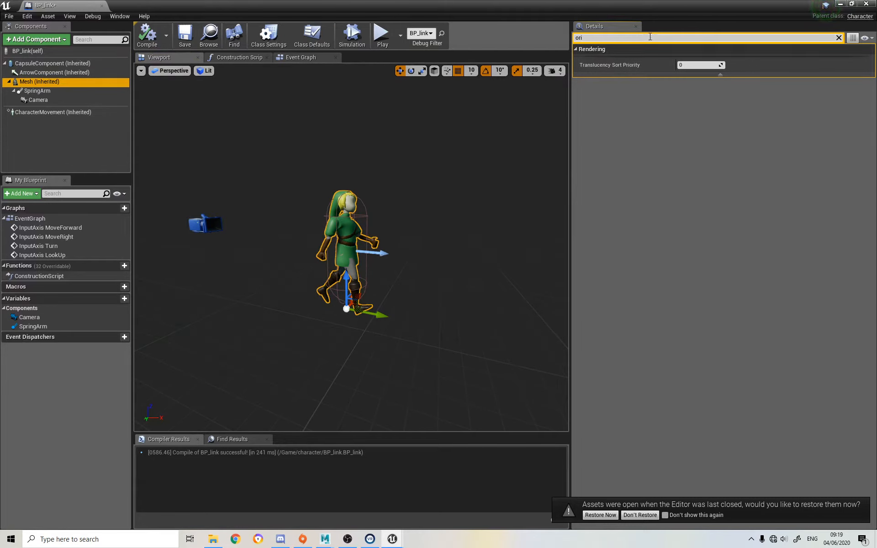
pyautogui.moveTo(650, 37); pyautogui.dragTo(470, 38)
pyautogui.press('BackSpace')
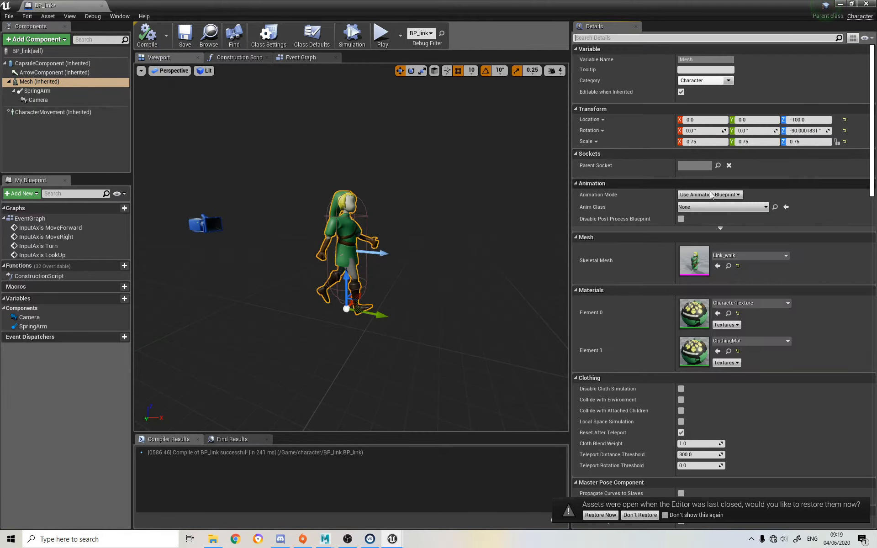
pyautogui.click(694, 210)
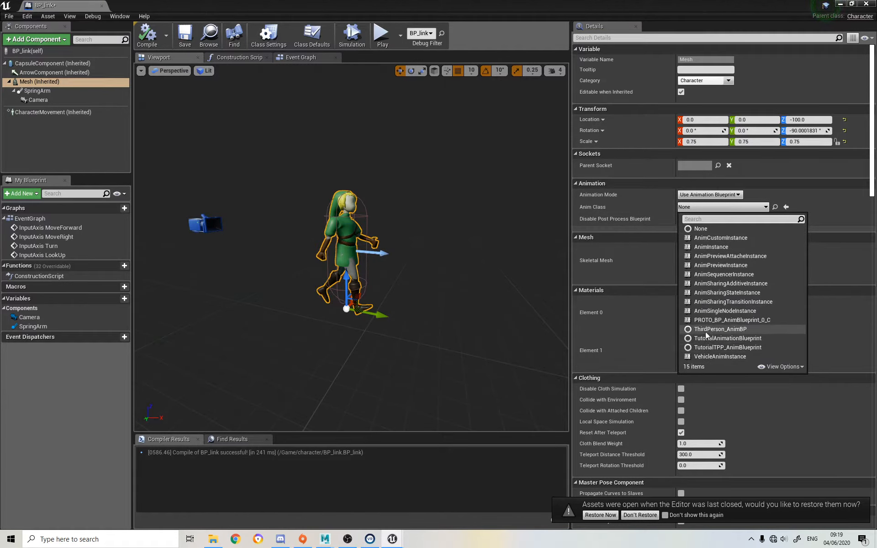
pyautogui.click(821, 199)
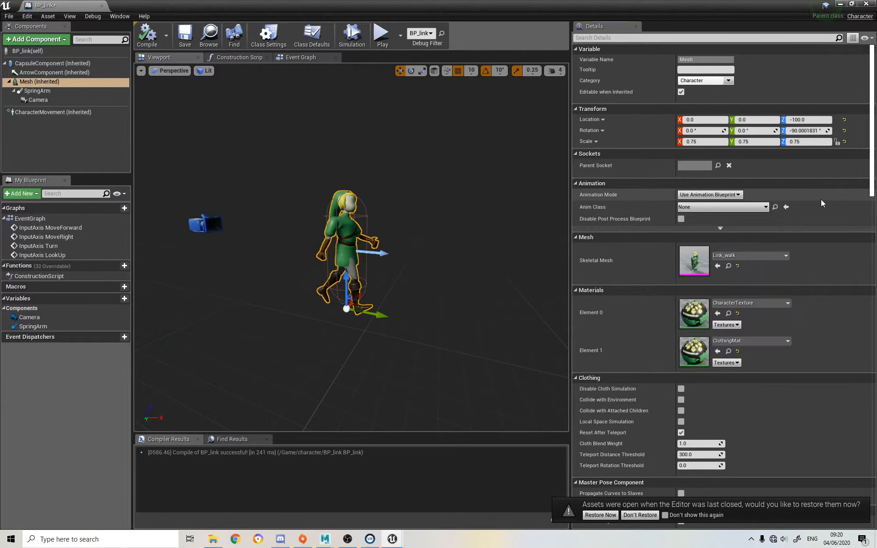
pyautogui.click(839, 6)
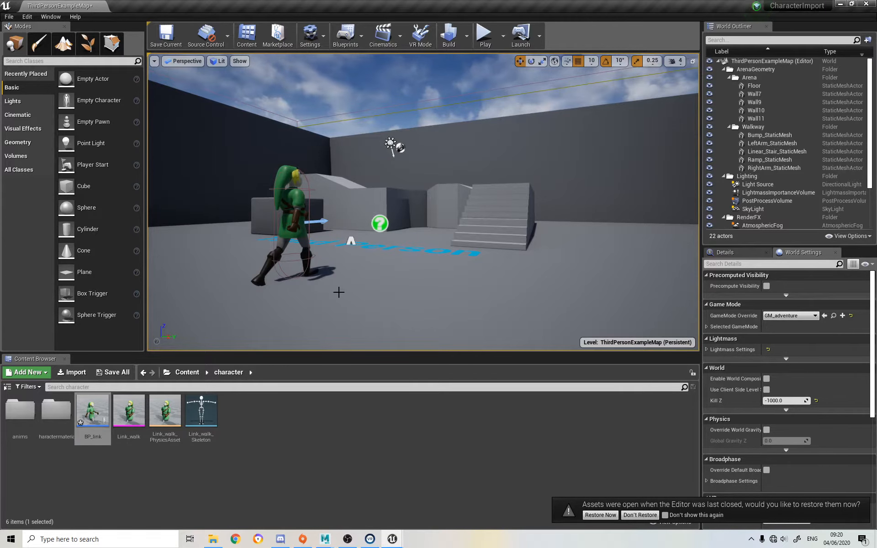
# Create a Blend Space in the character folder using Link_walk_Skeleton and name it BS_link
pyautogui.rightClick(337, 430)
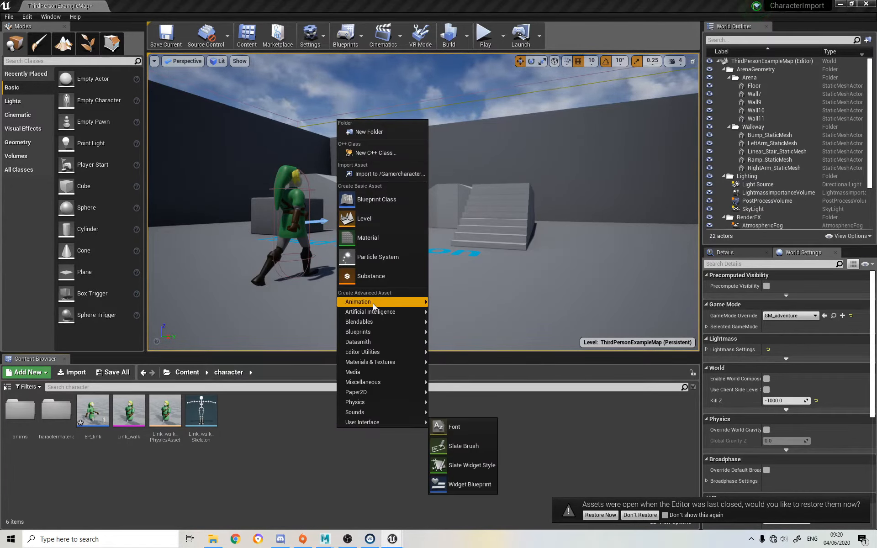
pyautogui.moveTo(373, 303)
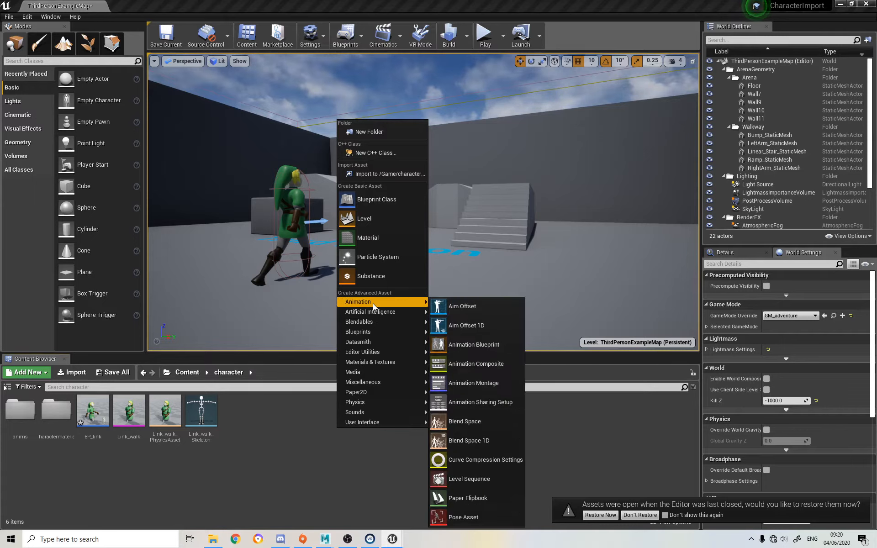
pyautogui.click(503, 420)
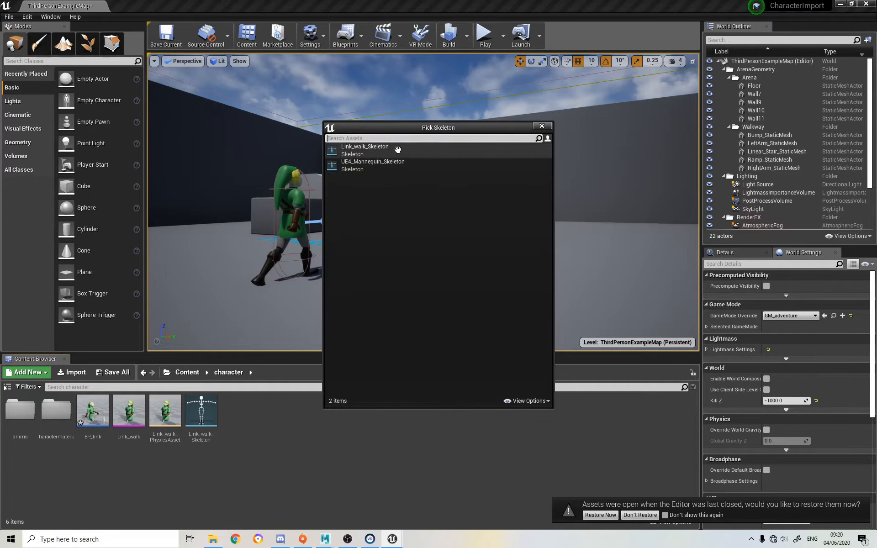
pyautogui.click(362, 146)
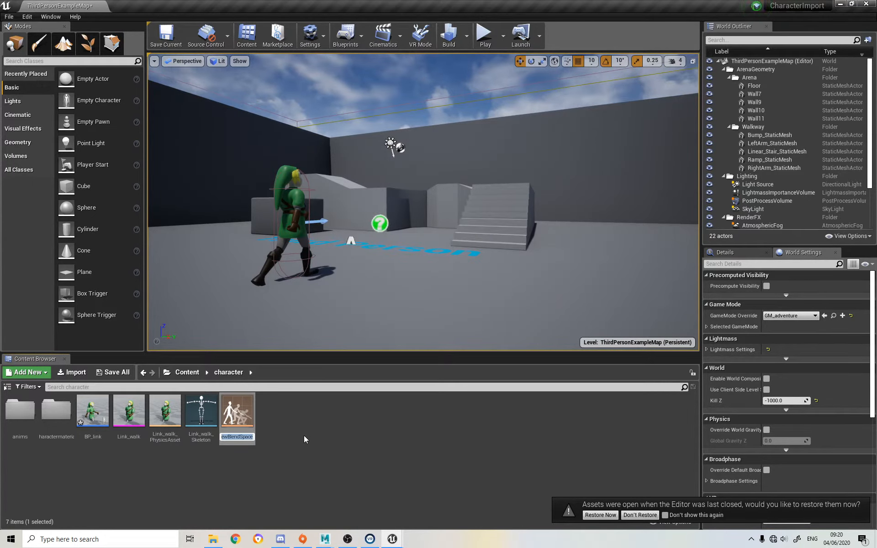
pyautogui.write('BS')
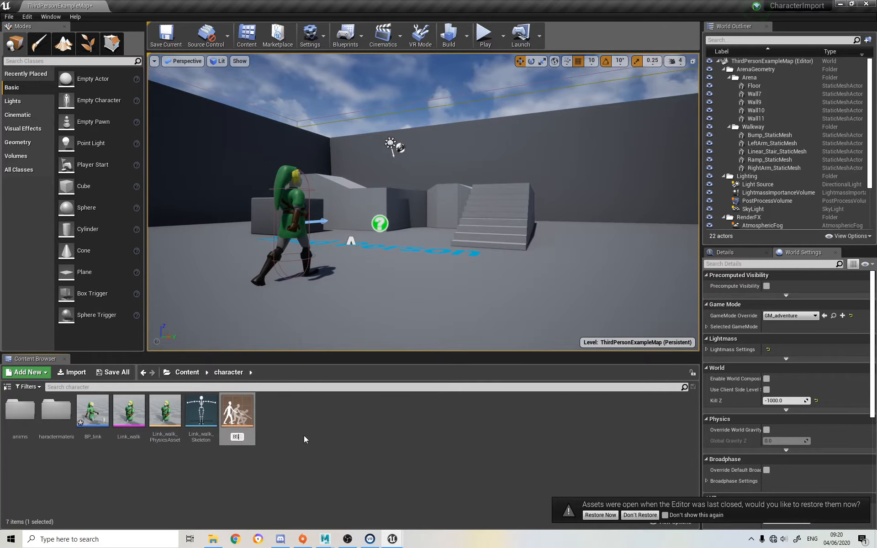
pyautogui.write('_link')
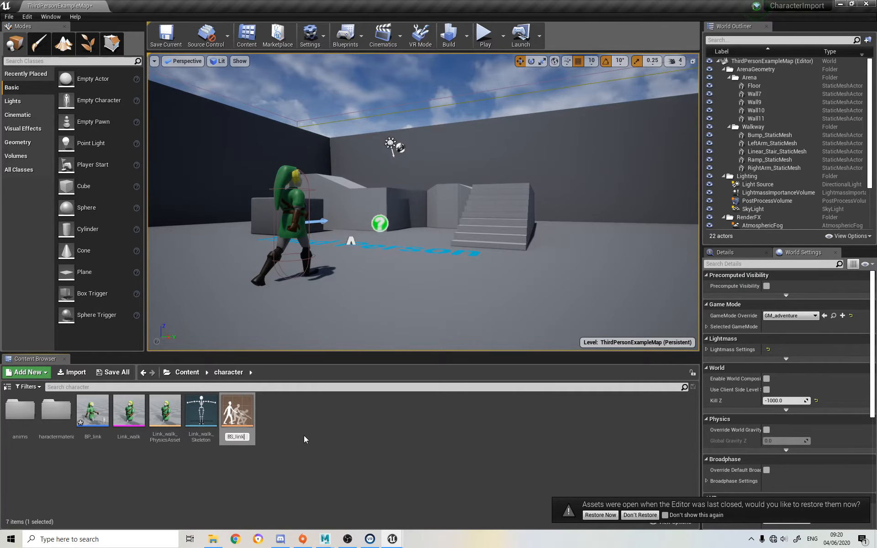
pyautogui.press('Return')
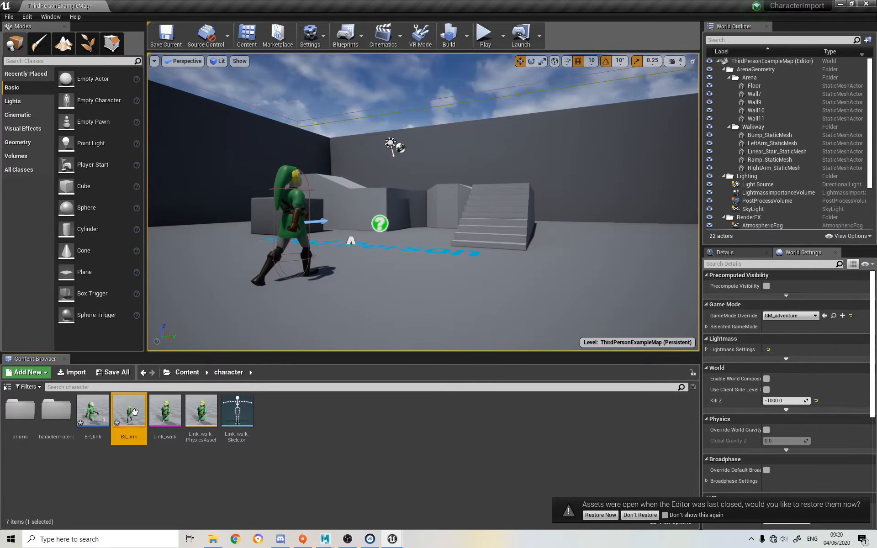
# Open the BS_link blend space, try moving its preview pin, and review the imported animations in the anims folder
pyautogui.doubleClick(131, 417)
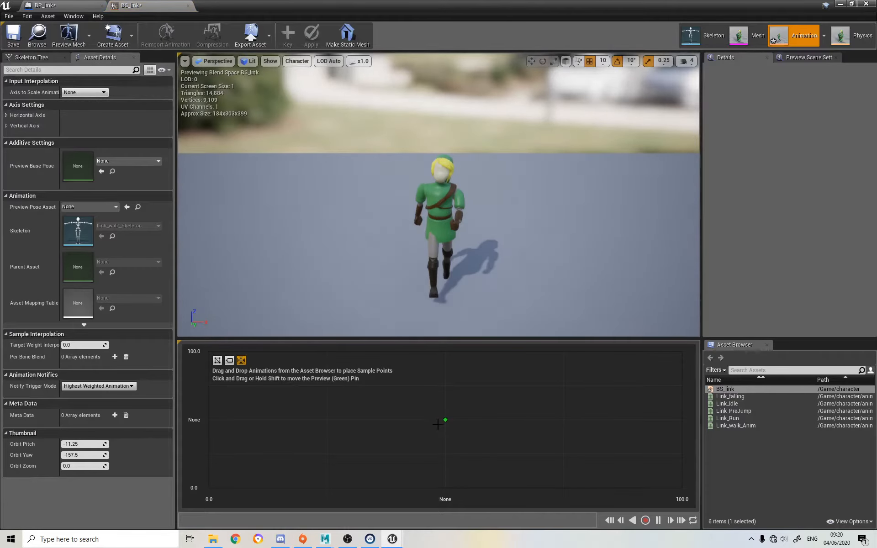
pyautogui.moveTo(445, 420); pyautogui.dragTo(330, 441)
pyautogui.click(839, 4)
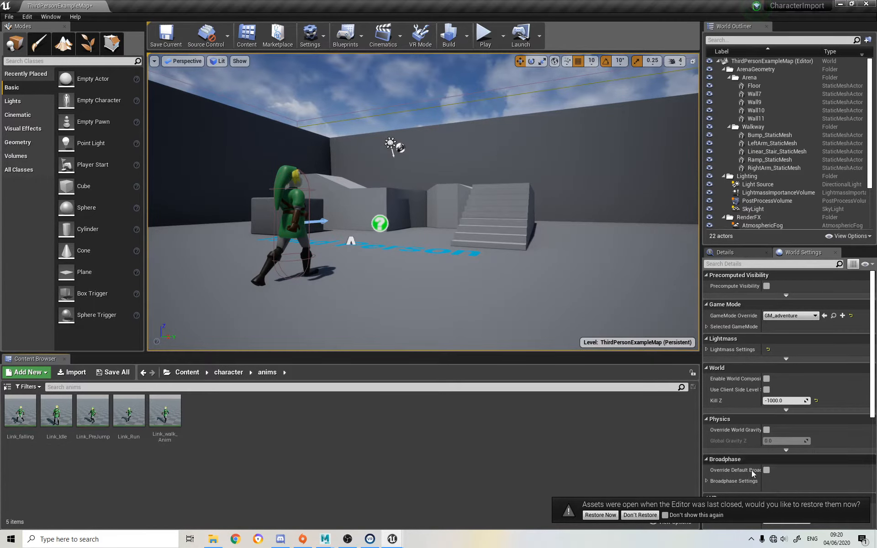
pyautogui.moveTo(394, 540)
pyautogui.click(443, 496)
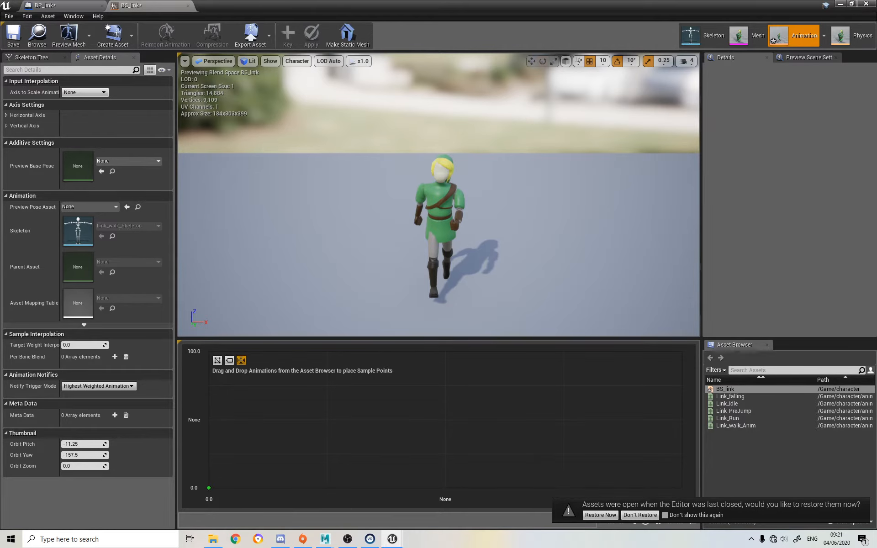
# Expand the horizontal and vertical axis settings of BS_link and name the horizontal axis MoveSpeed
pyautogui.click(6, 115)
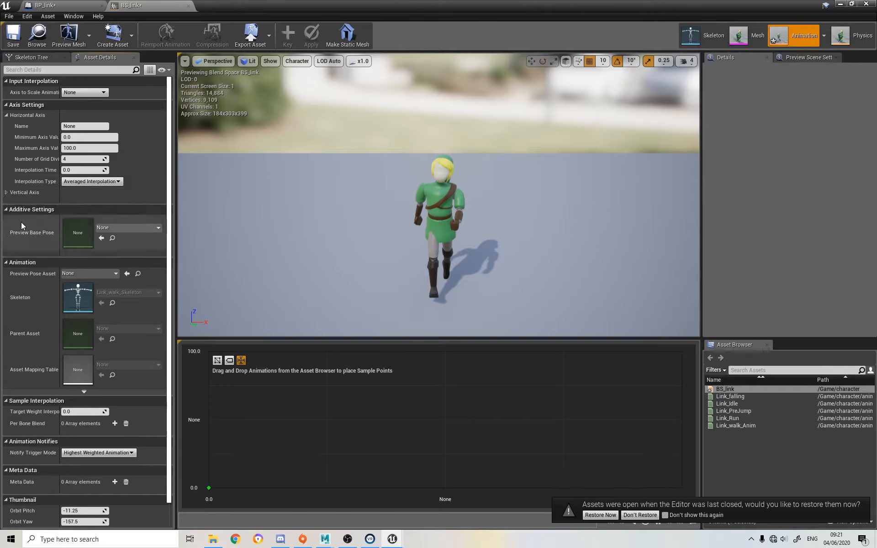
pyautogui.click(6, 192)
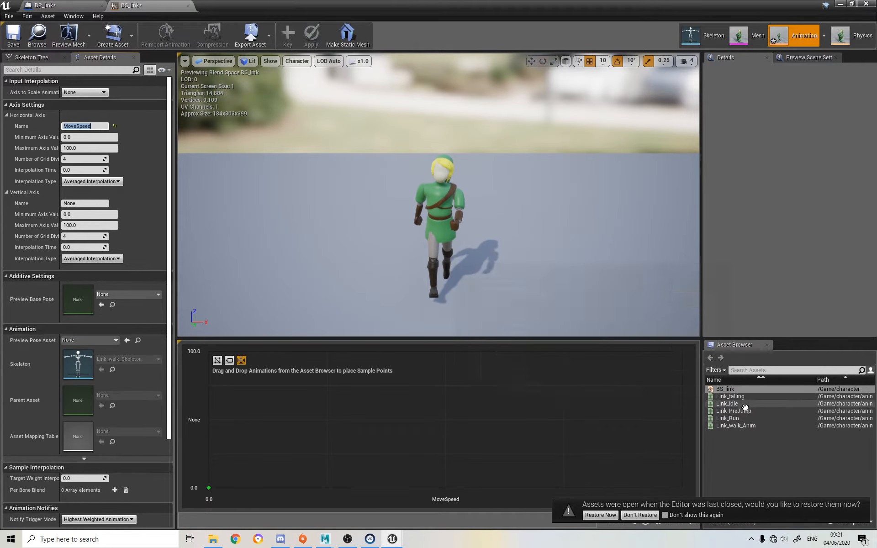
pyautogui.moveTo(745, 406)
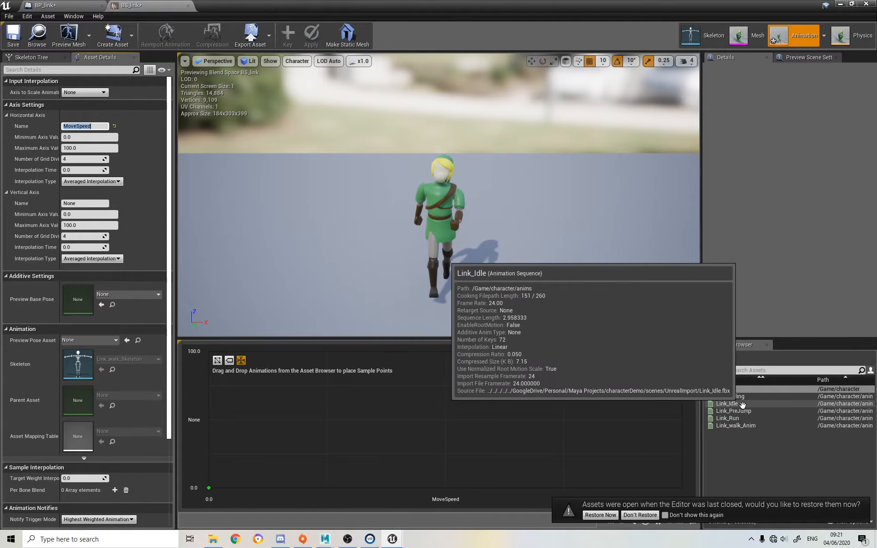
# Place Link_Idle at the start, Link_walk_Anim at the midpoint and Link_Run at the end of the MoveSpeed axis, and save
pyautogui.moveTo(744, 403); pyautogui.dragTo(203, 493)
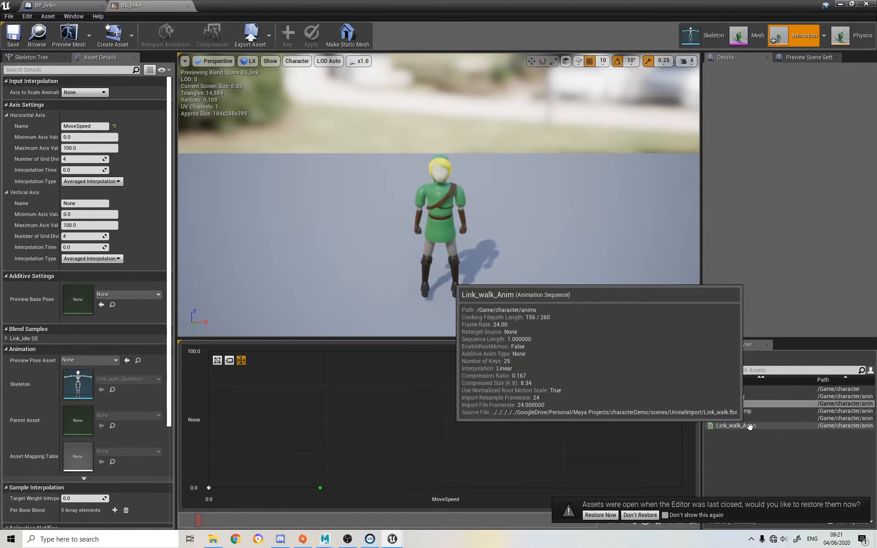
pyautogui.moveTo(740, 426); pyautogui.dragTo(445, 505)
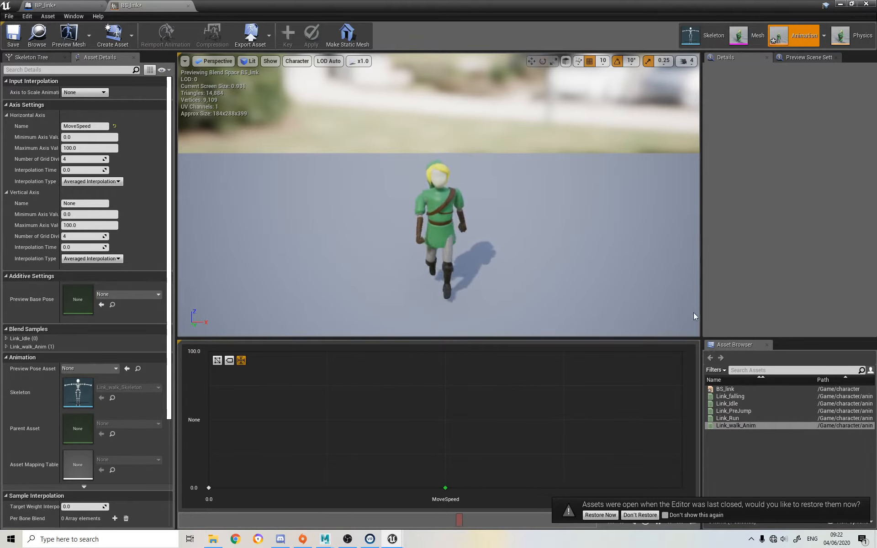
pyautogui.click(728, 418)
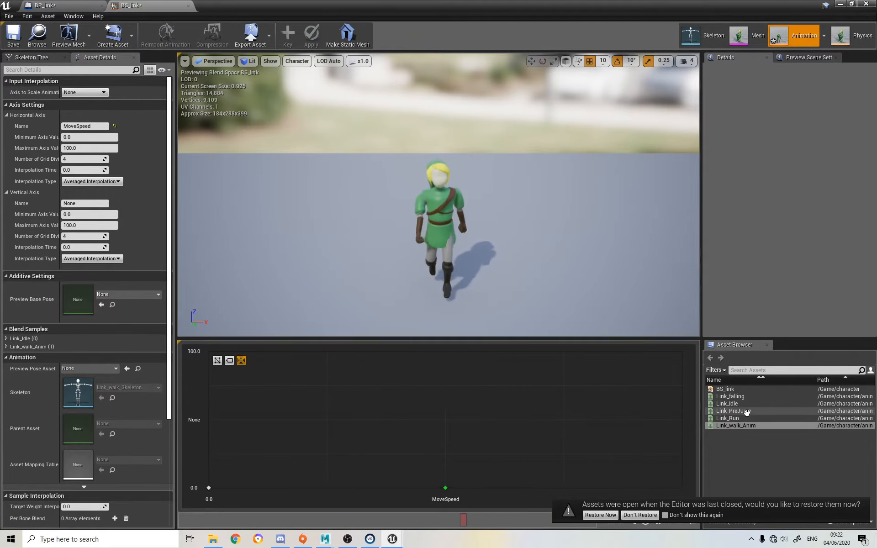
pyautogui.moveTo(729, 418); pyautogui.dragTo(682, 488)
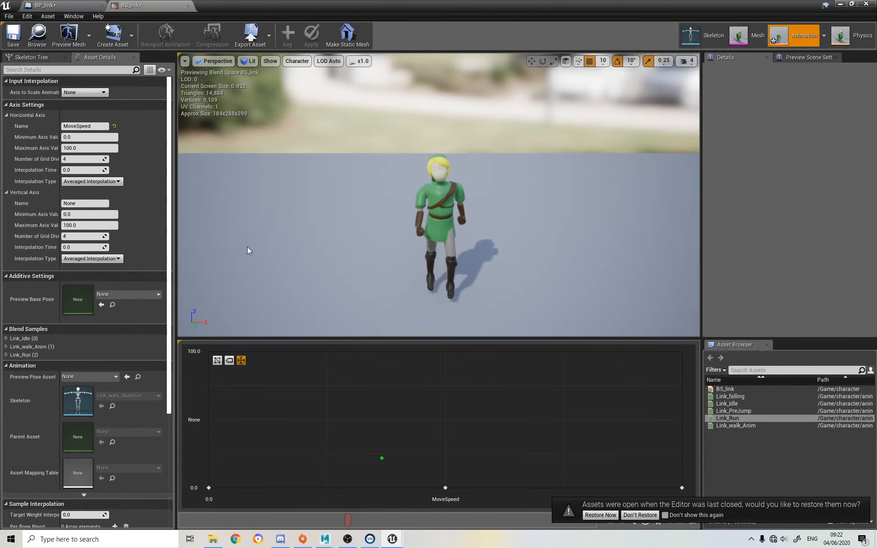
pyautogui.click(16, 39)
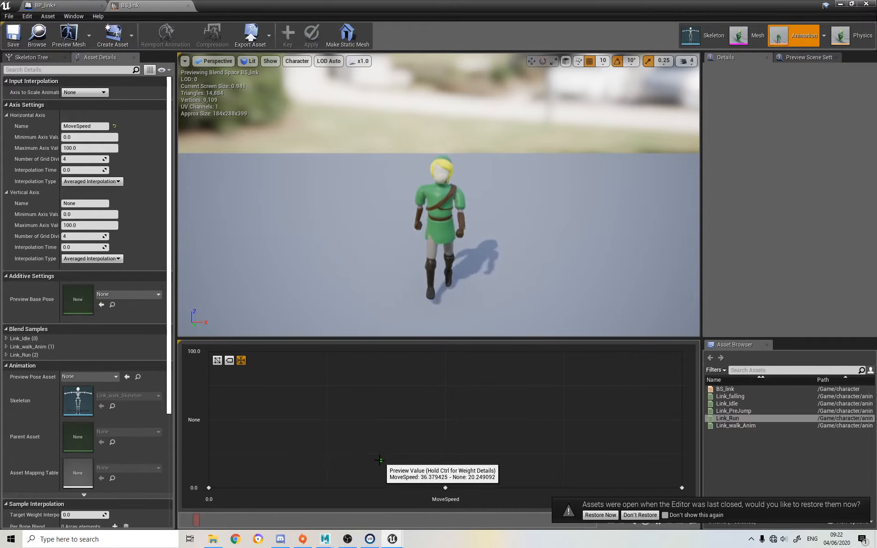
# Place Link_PreJump at the vertical axis midpoint and Link_falling at its maximum, both at MoveSpeed 0, and save the blend space
pyautogui.moveTo(733, 410); pyautogui.dragTo(209, 420)
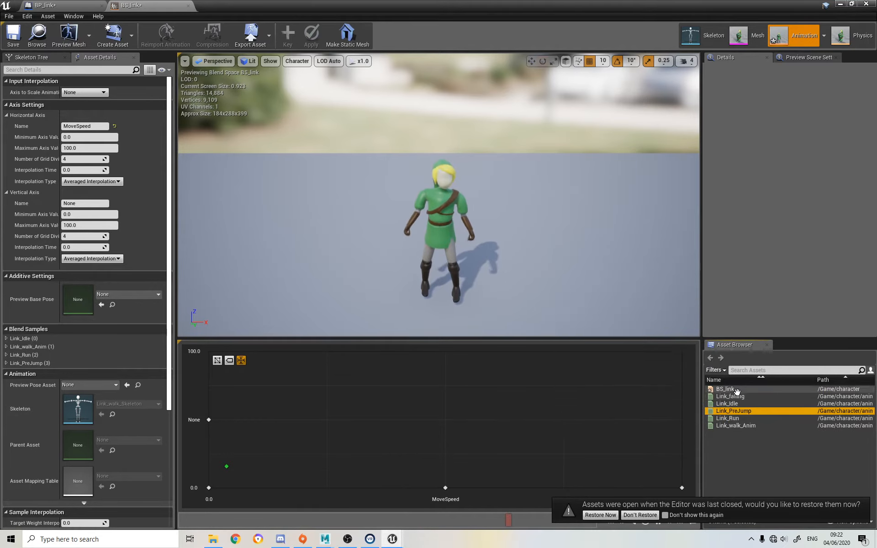
pyautogui.moveTo(730, 396); pyautogui.dragTo(208, 351)
pyautogui.moveTo(225, 468); pyautogui.dragTo(210, 418)
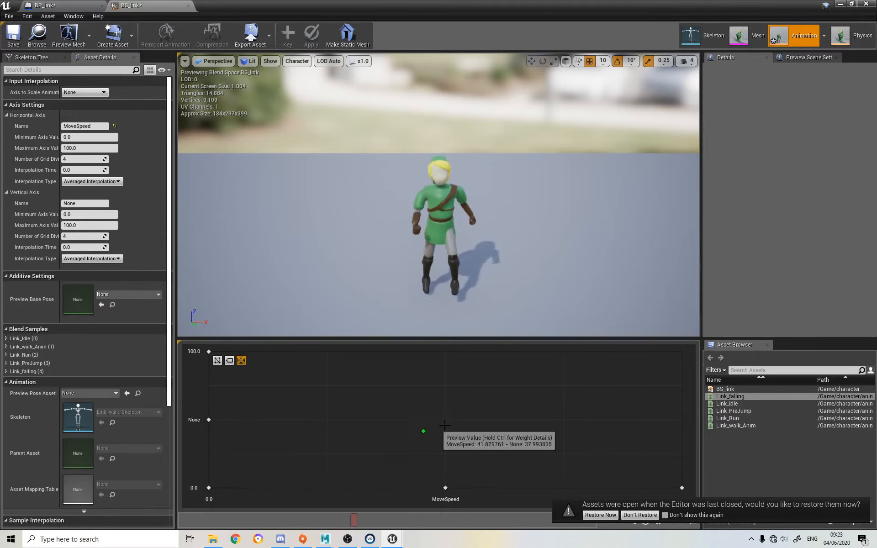
pyautogui.click(13, 35)
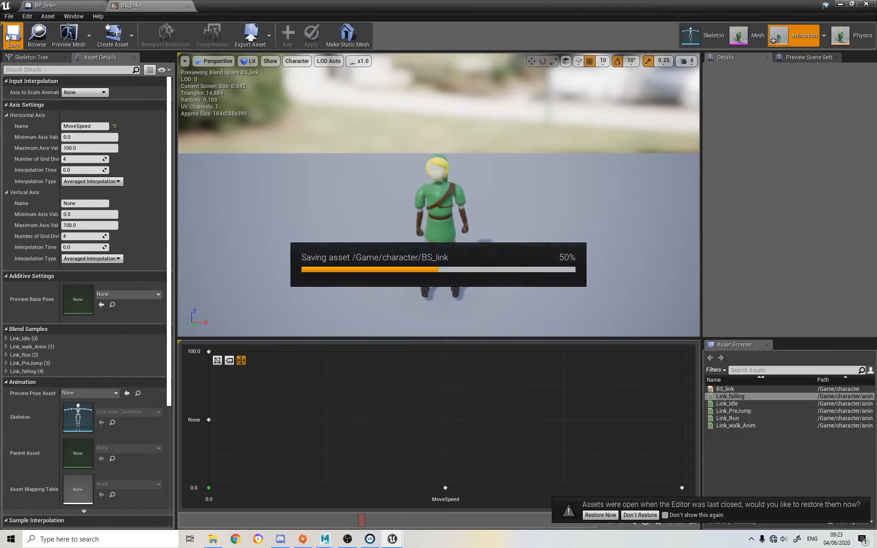
# Name the blend space's vertical axis Jump and save the asset
pyautogui.click(85, 203)
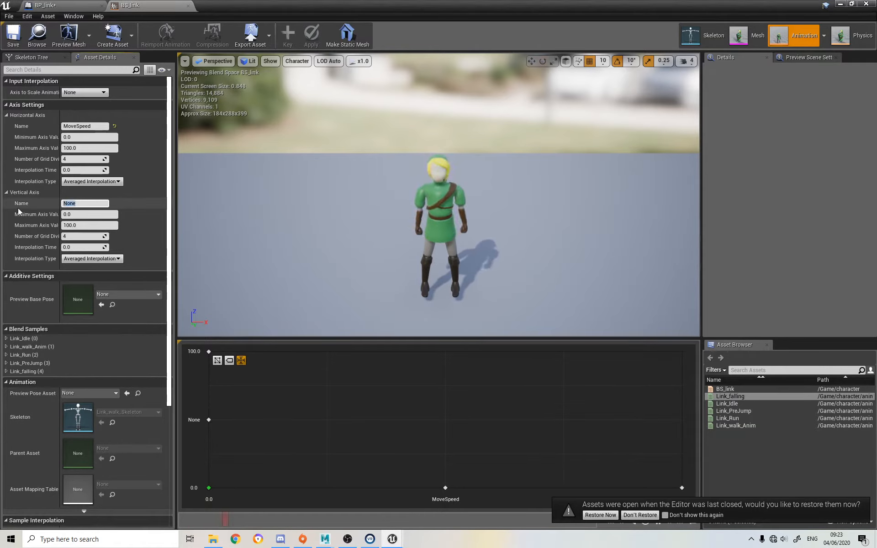
pyautogui.write('Jump')
pyautogui.press('Return')
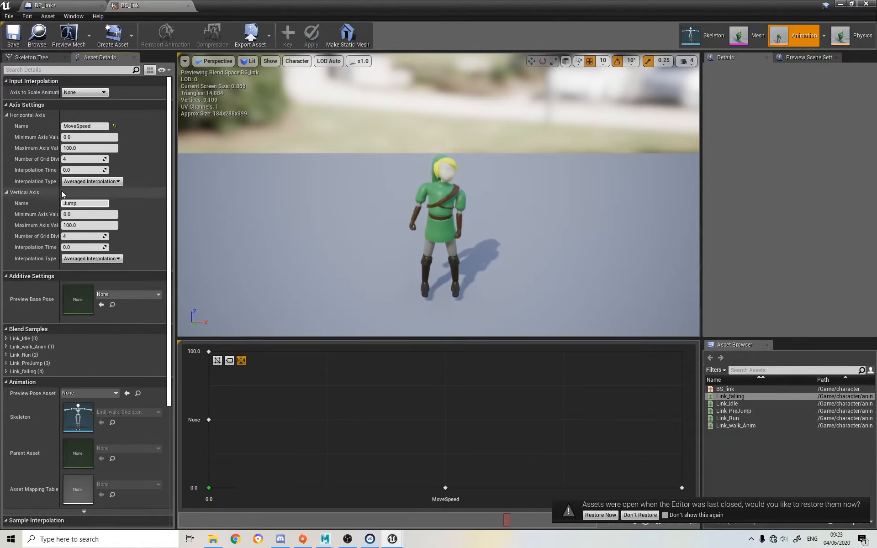
pyautogui.click(14, 34)
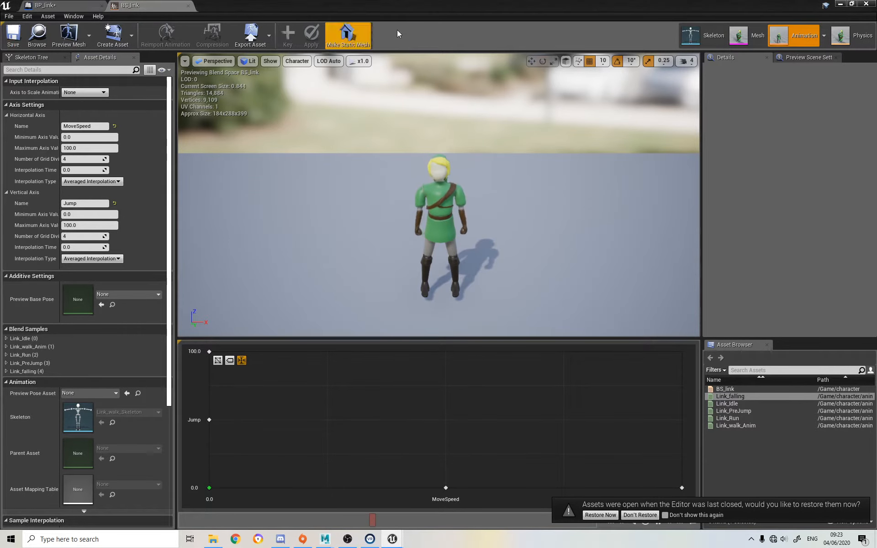
# Close the BS_link blend space and return to the project's character folder
pyautogui.click(188, 6)
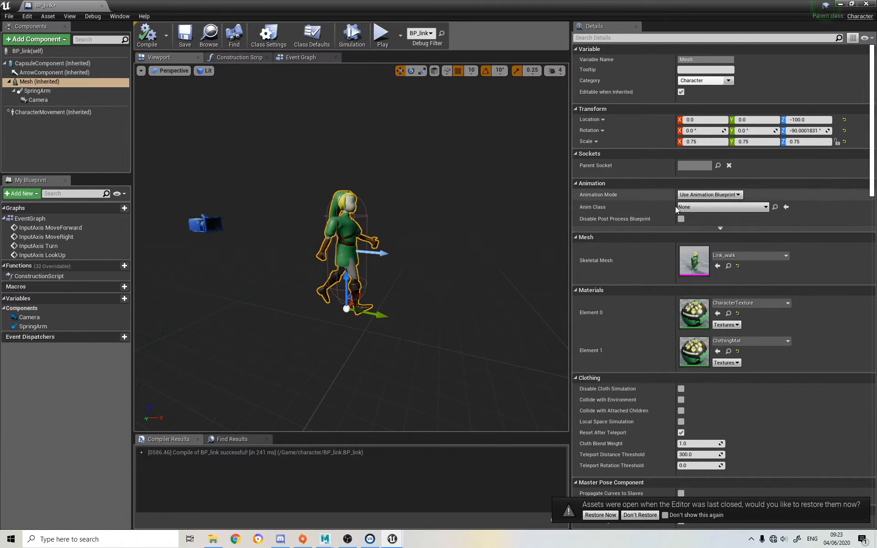
pyautogui.click(841, 5)
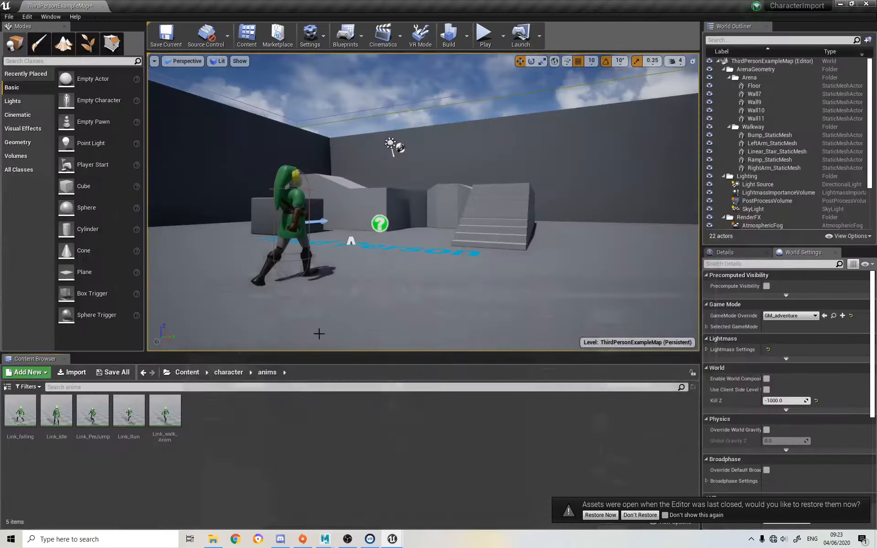
pyautogui.click(192, 372)
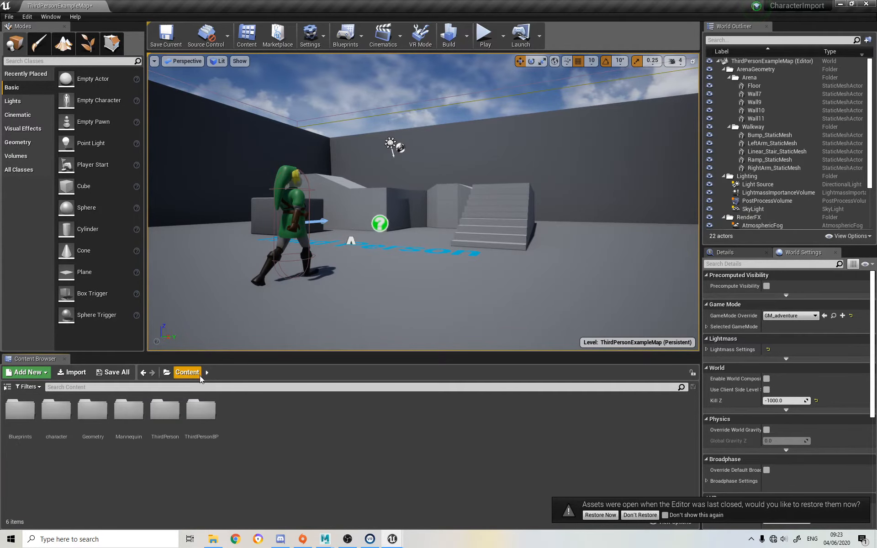
pyautogui.doubleClick(51, 411)
pyautogui.rightClick(371, 425)
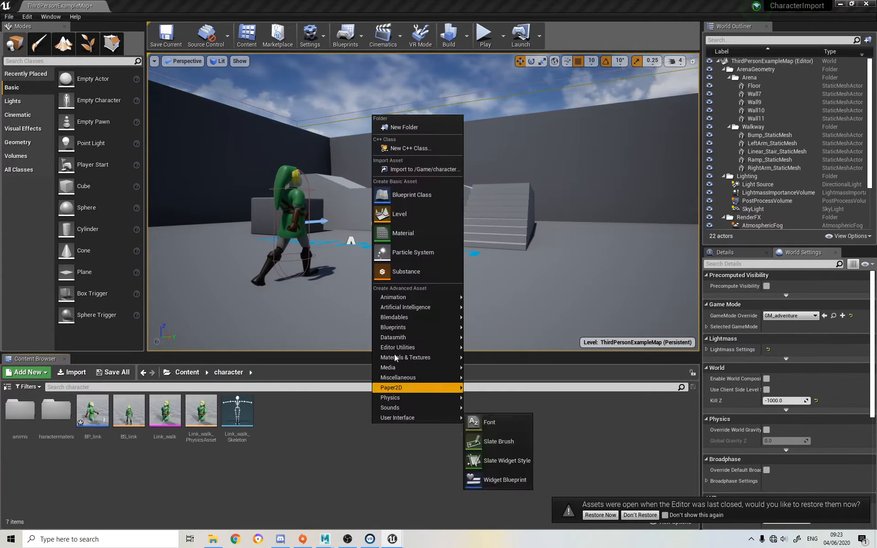
pyautogui.click(402, 195)
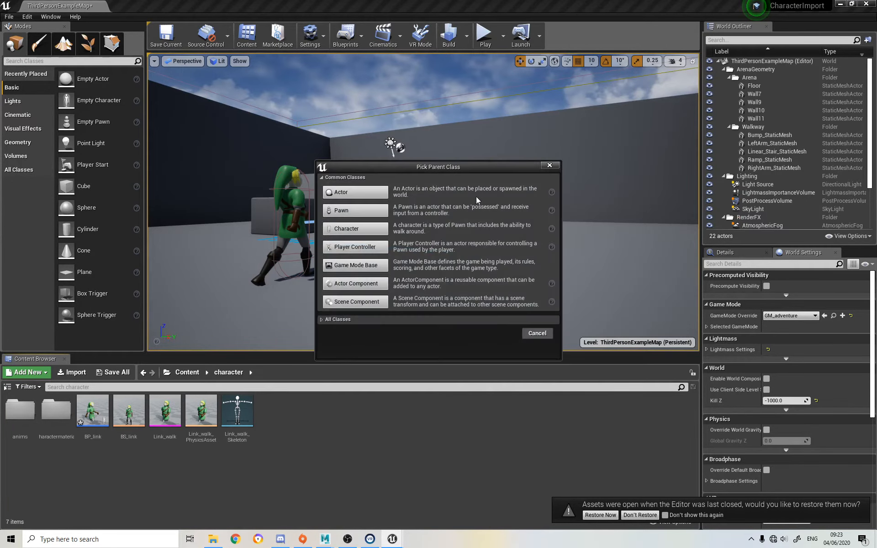
pyautogui.click(550, 165)
# Create an Animation Blueprint in the character folder targeting Link_walk_Skeleton and name it AB_link
pyautogui.rightClick(401, 402)
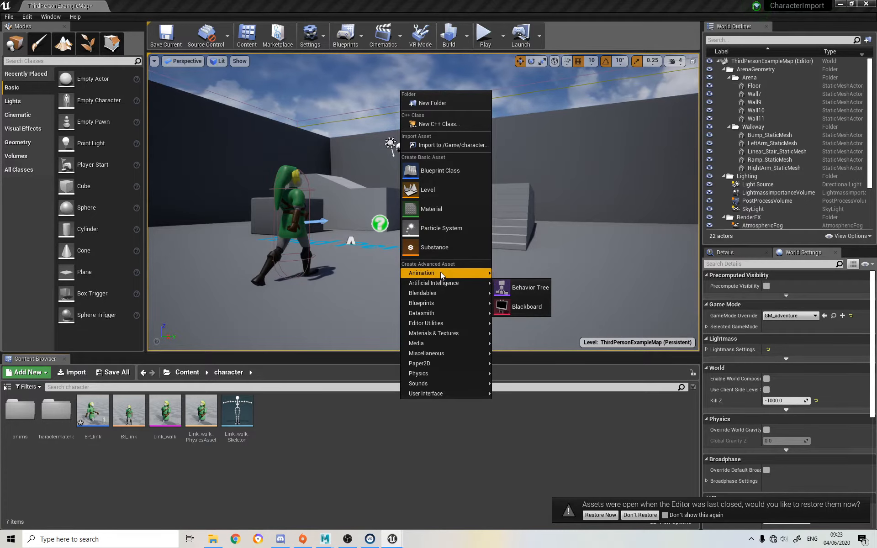
pyautogui.moveTo(441, 274)
pyautogui.click(552, 314)
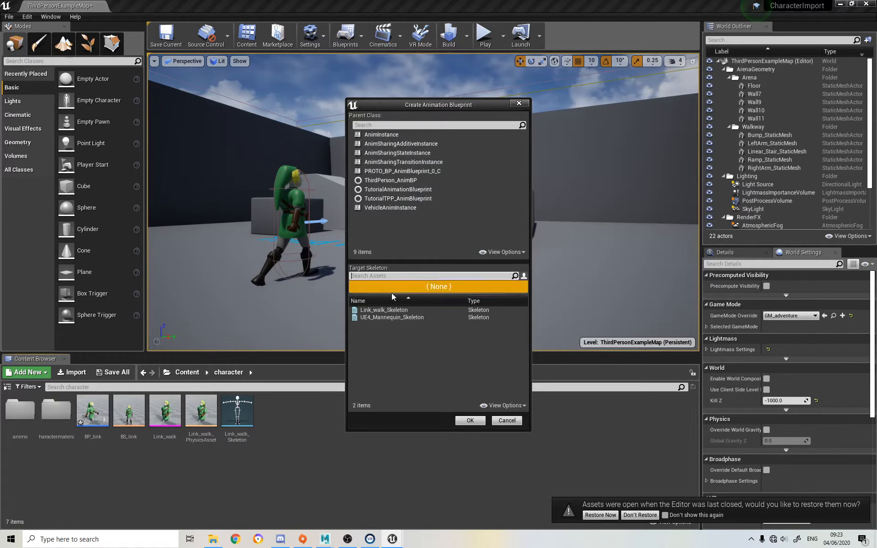
pyautogui.click(384, 309)
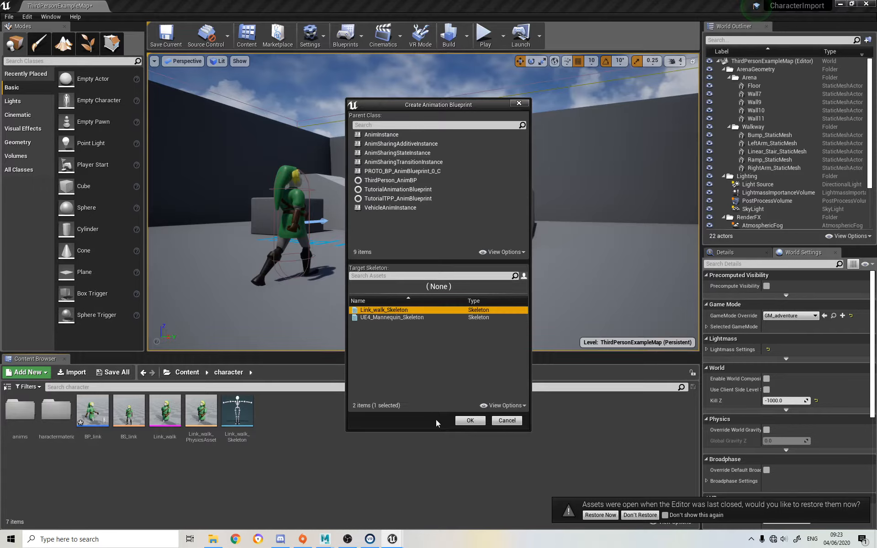
pyautogui.click(481, 423)
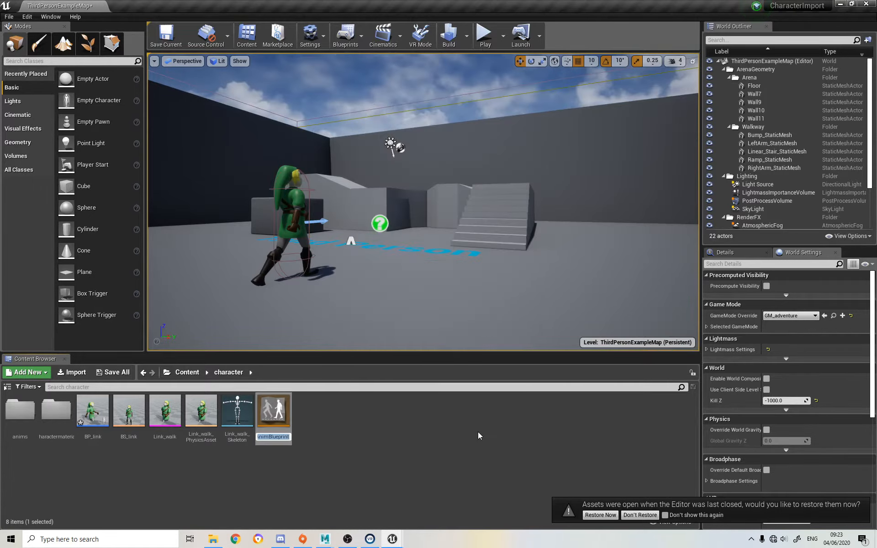
pyautogui.write('B')
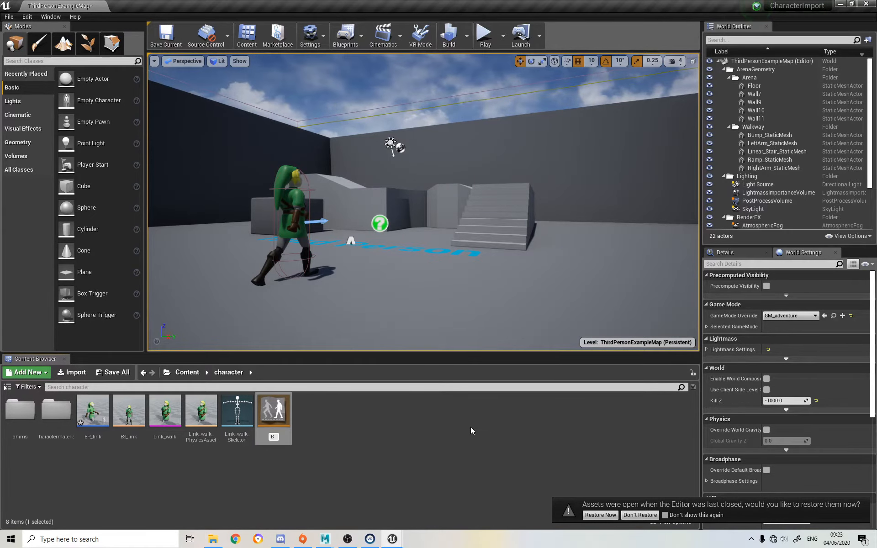
pyautogui.write('B')
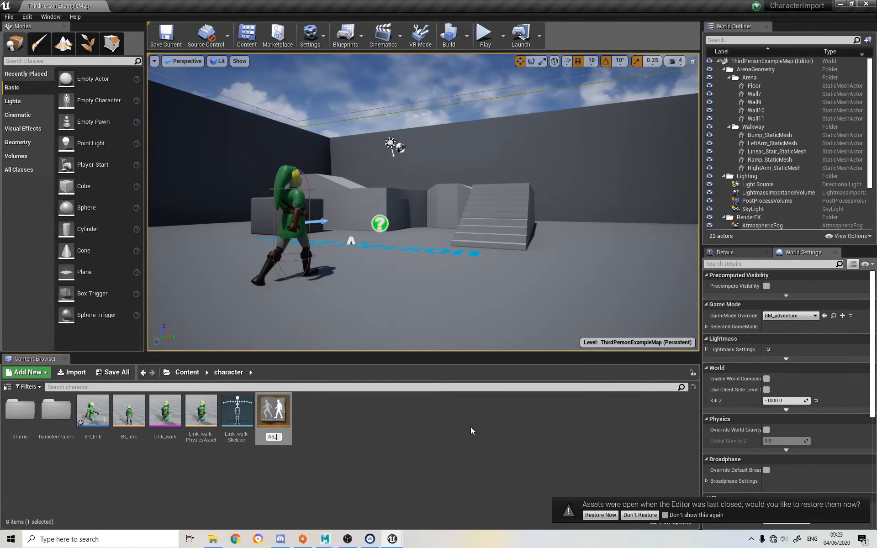
pyautogui.write('_link')
pyautogui.press('Return')
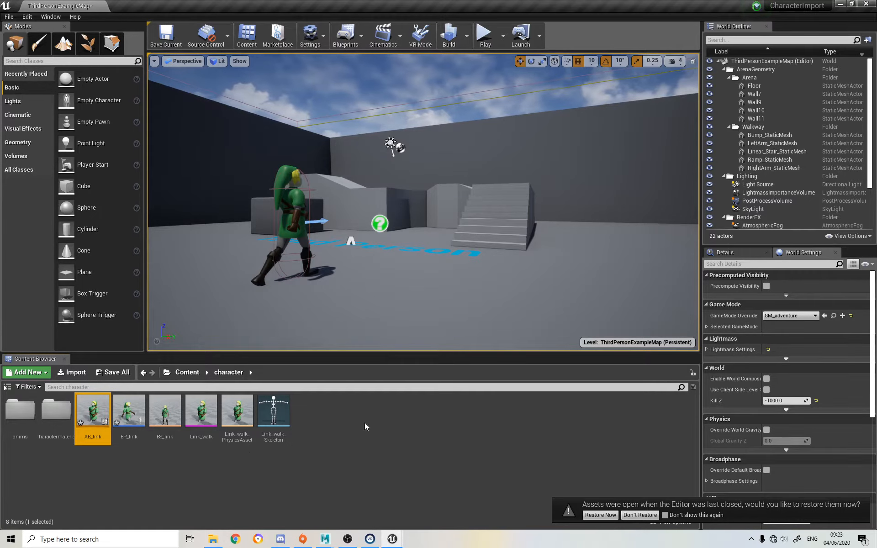
# Open AB_link and examine its Event Graph and the Final Animation Pose node in its Anim Graph
pyautogui.doubleClick(95, 417)
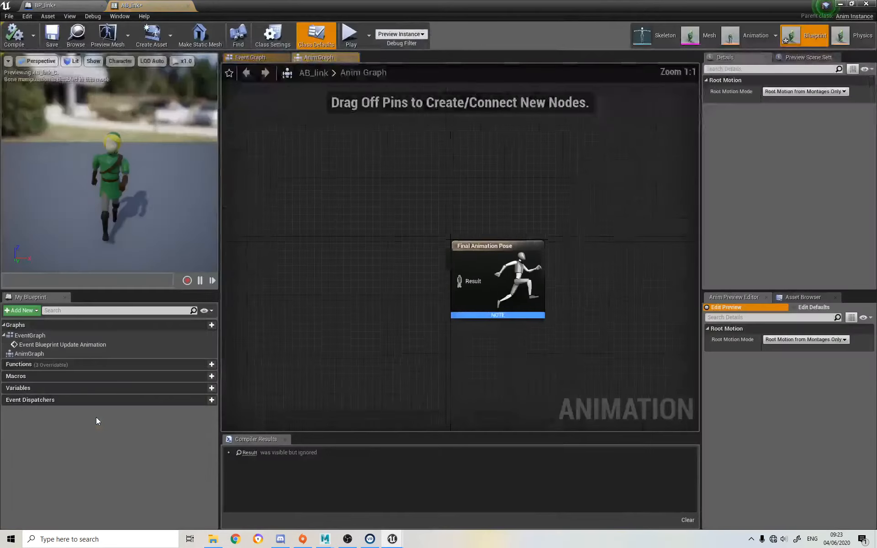
pyautogui.moveTo(358, 262); pyautogui.dragTo(416, 219, button='right')
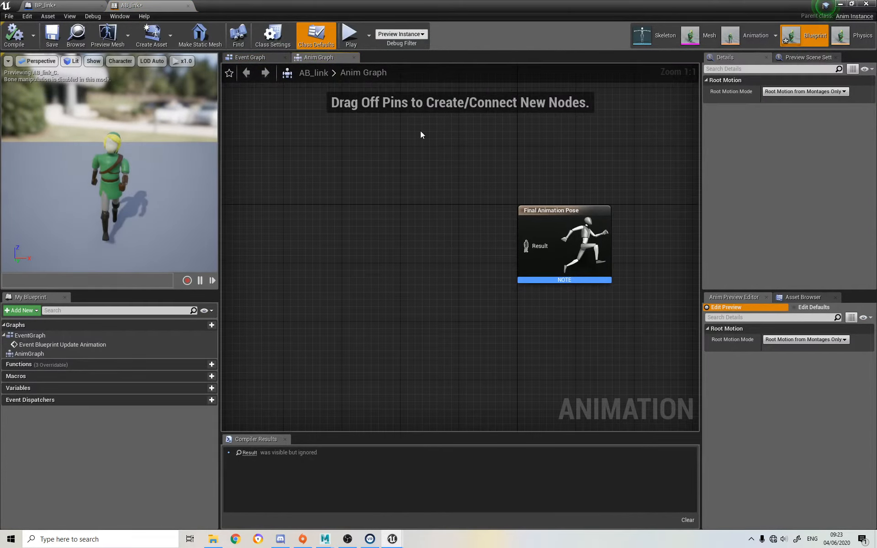
pyautogui.click(249, 58)
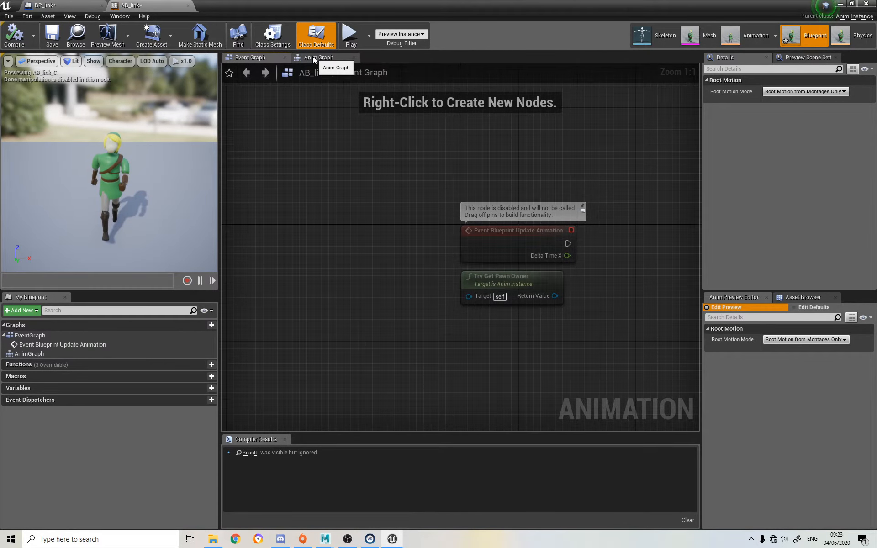
pyautogui.click(314, 59)
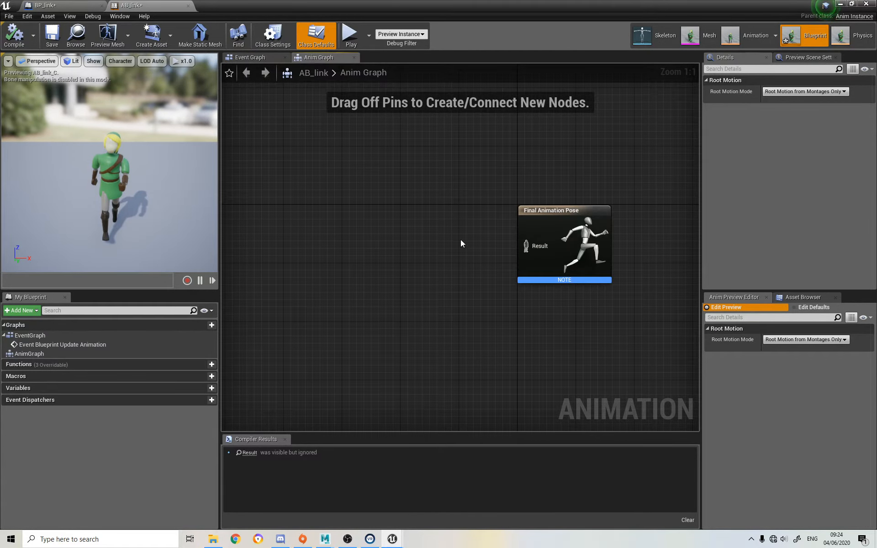
pyautogui.click(258, 57)
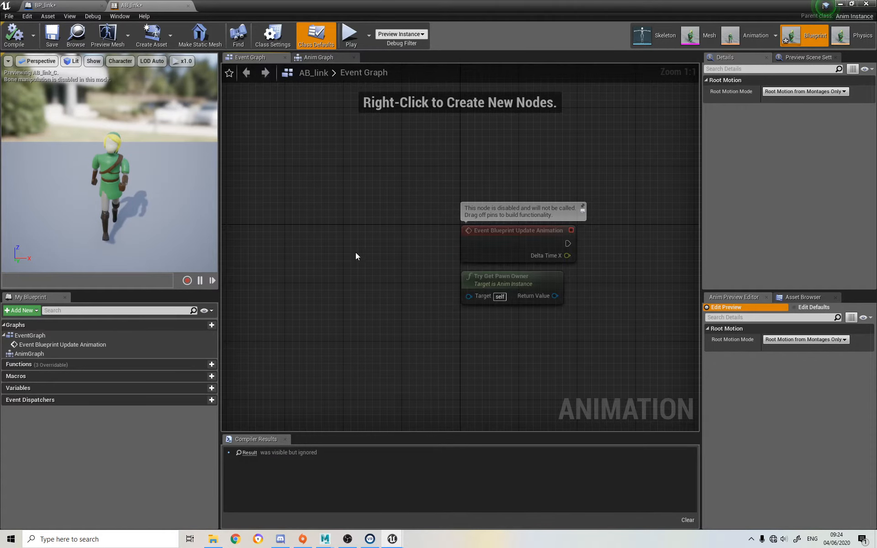
pyautogui.moveTo(413, 229); pyautogui.dragTo(258, 211, button='right')
pyautogui.click(328, 57)
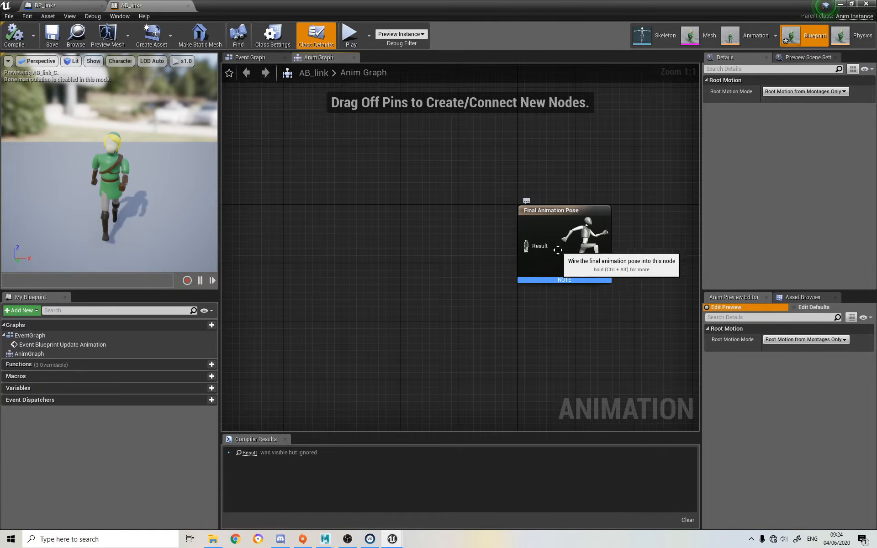
pyautogui.moveTo(279, 285); pyautogui.dragTo(305, 278, button='right')
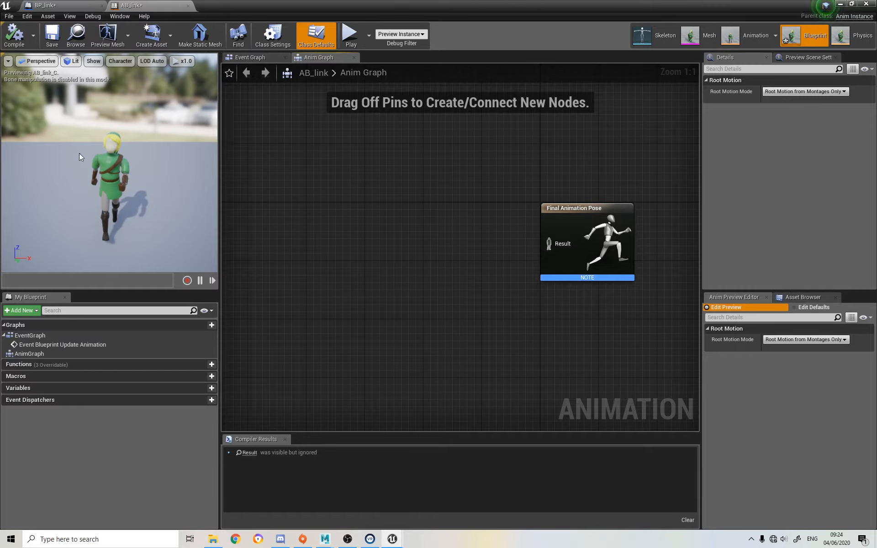
# Look at the character in BP_link, and play the level, moving Link forward to check how he currently animates
pyautogui.click(82, 5)
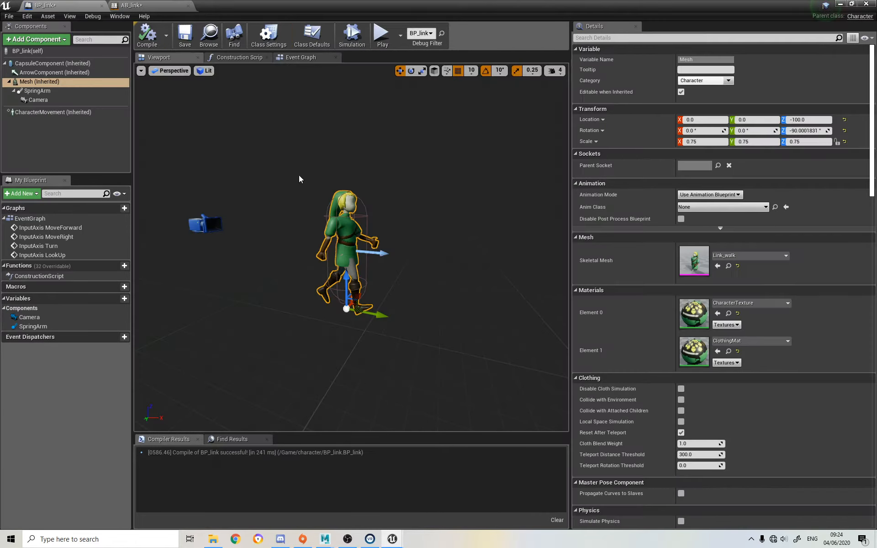
pyautogui.click(361, 206)
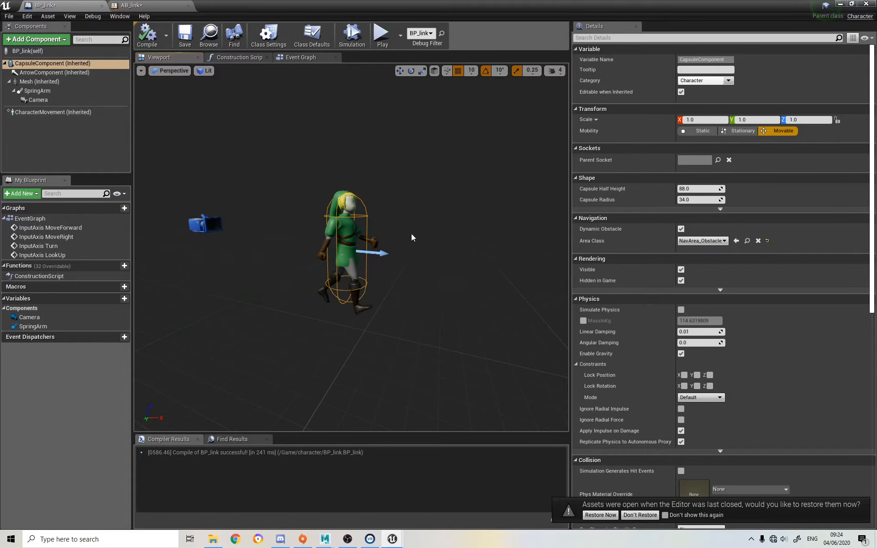
pyautogui.click(839, 5)
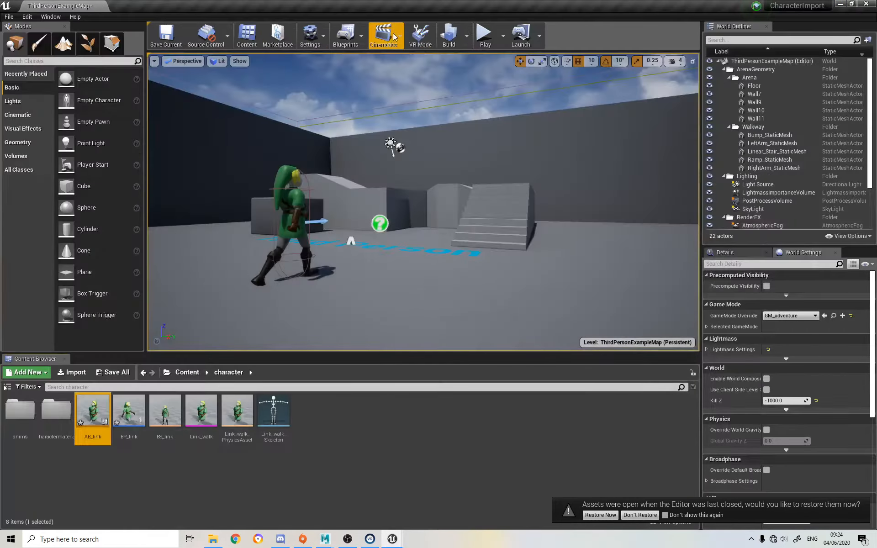
pyautogui.click(484, 36)
pyautogui.click(355, 215)
pyautogui.press('w')
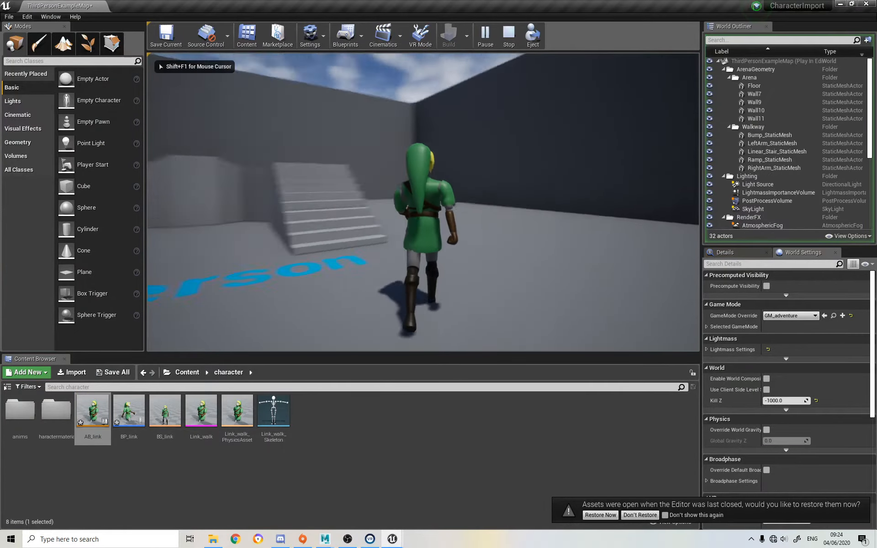
pyautogui.press('w')
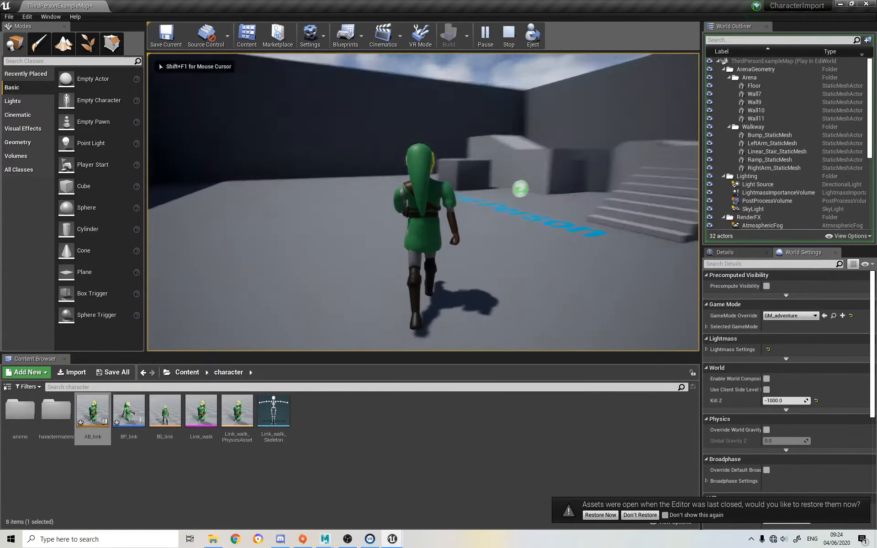
# Keep moving Link forward around the arena to examine his animation, and end the play session
pyautogui.press('w')
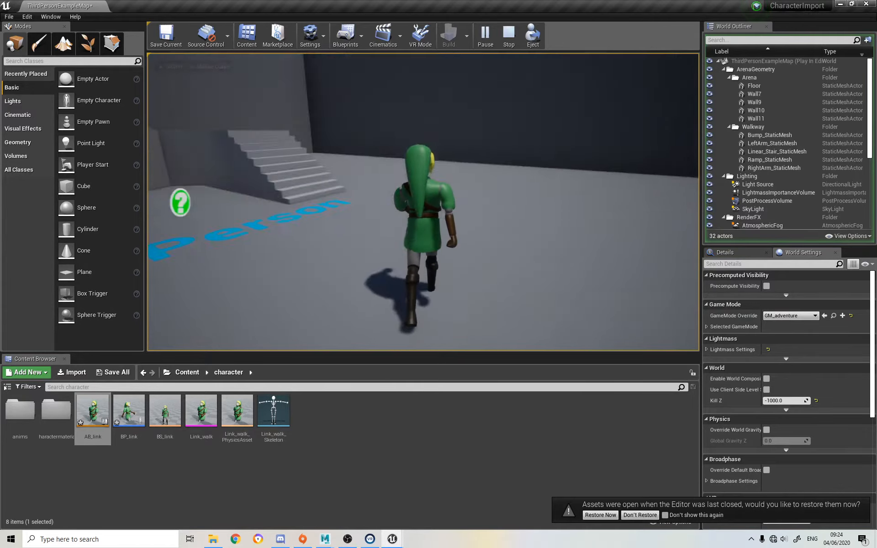
pyautogui.press('w')
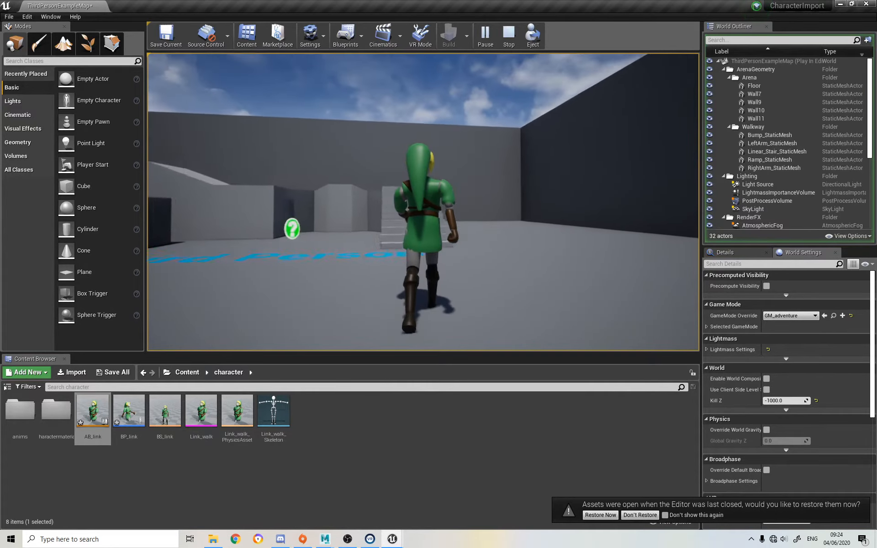
pyautogui.press('w')
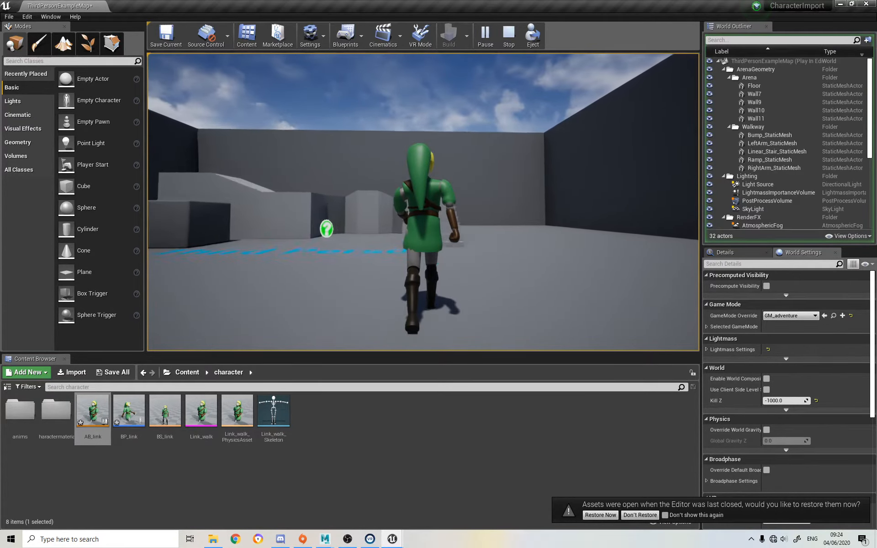
pyautogui.press('Escape')
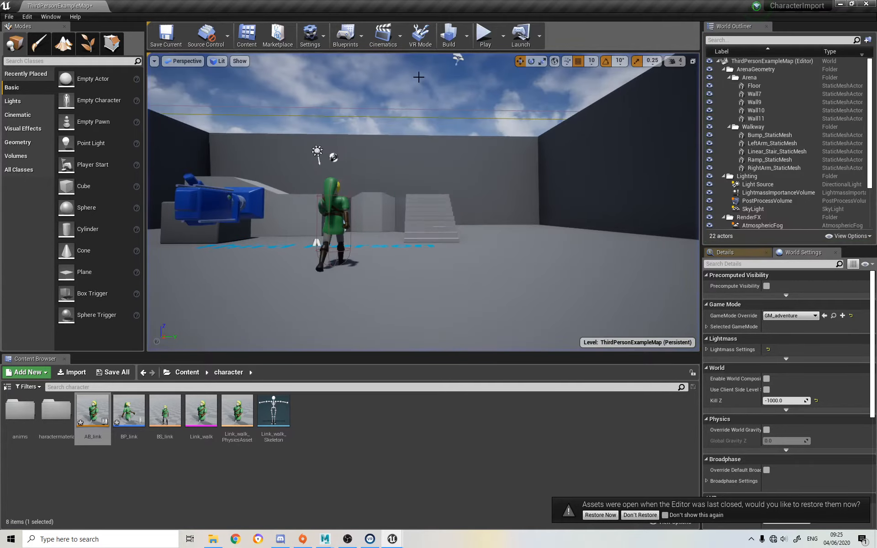
# Open BP_link's Event Graph and add an Event Tick node above the InputAxis MoveForward event
pyautogui.doubleClick(129, 409)
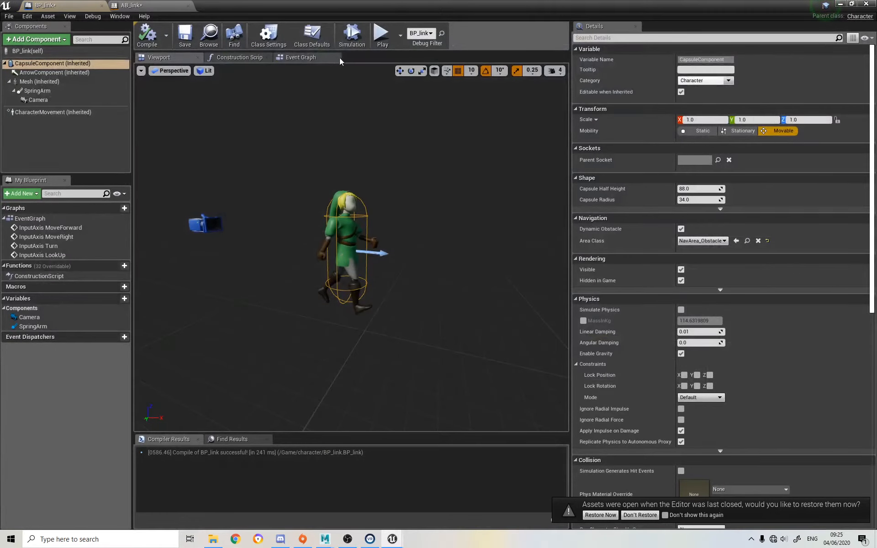
pyautogui.click(317, 57)
pyautogui.moveTo(387, 226); pyautogui.dragTo(386, 169, button='right')
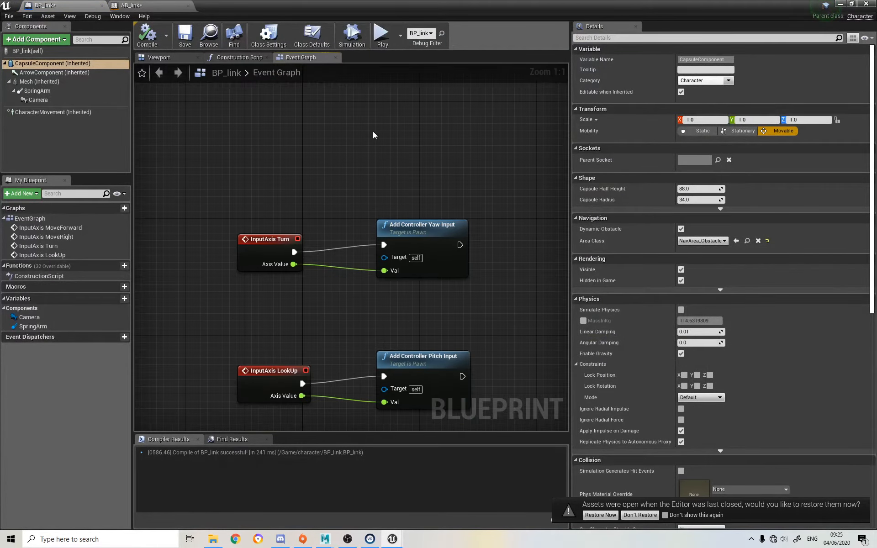
pyautogui.moveTo(373, 131); pyautogui.dragTo(352, 264, button='right')
pyautogui.moveTo(284, 218); pyautogui.dragTo(300, 182, button='right')
pyautogui.rightClick(299, 183)
pyautogui.write('ente')
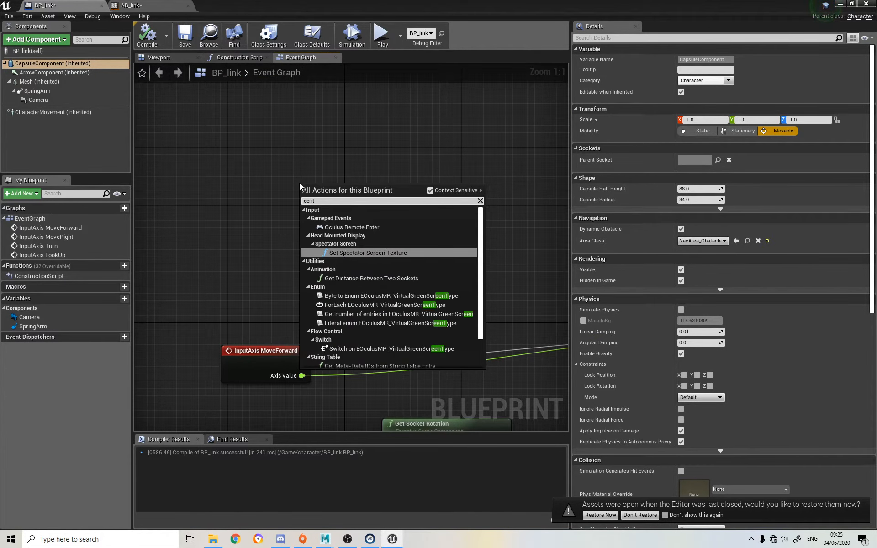
pyautogui.press('BackSpace')
pyautogui.press('BackSpace')
pyautogui.press('BackSpace')
pyautogui.press('BackSpace')
pyautogui.write('e')
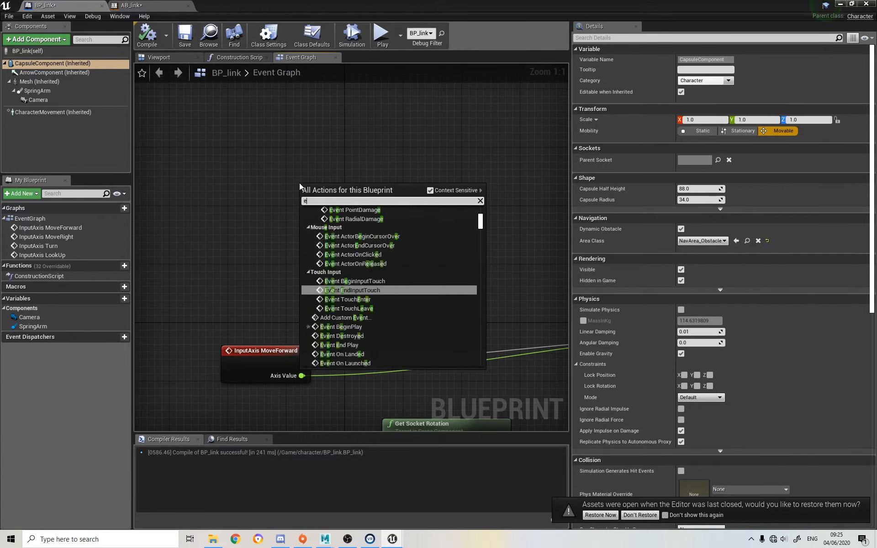
pyautogui.write('vent t')
pyautogui.press('Return')
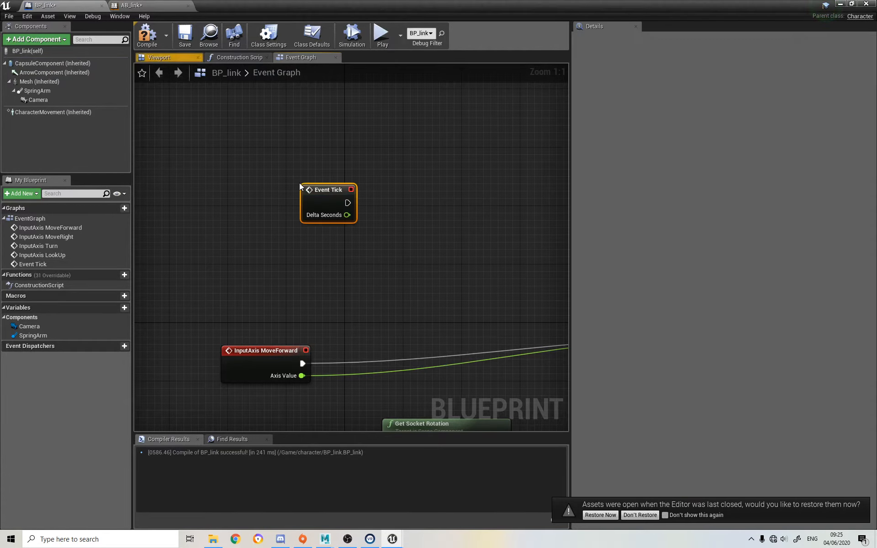
# Add a Get Physics Linear Velocity (Mesh) node driven by Event Tick, and shift it up in the graph
pyautogui.moveTo(346, 203); pyautogui.dragTo(462, 207)
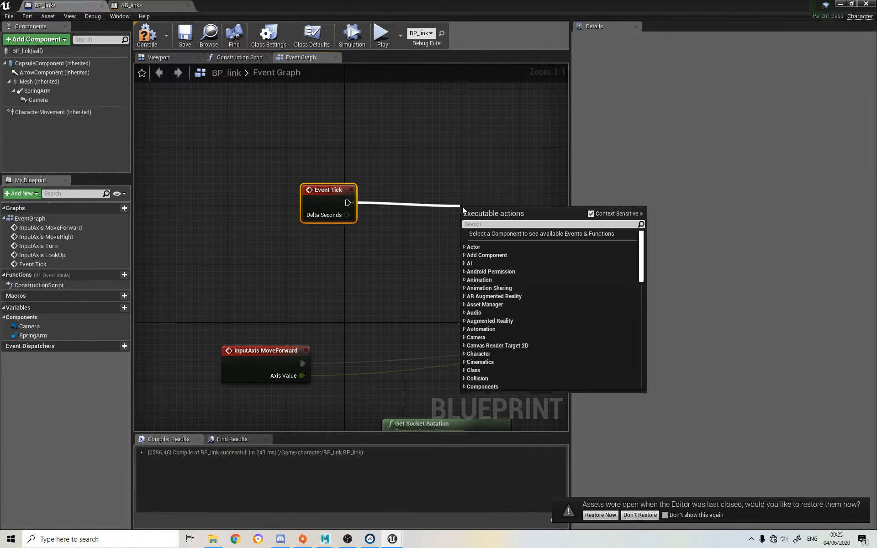
pyautogui.write('get co')
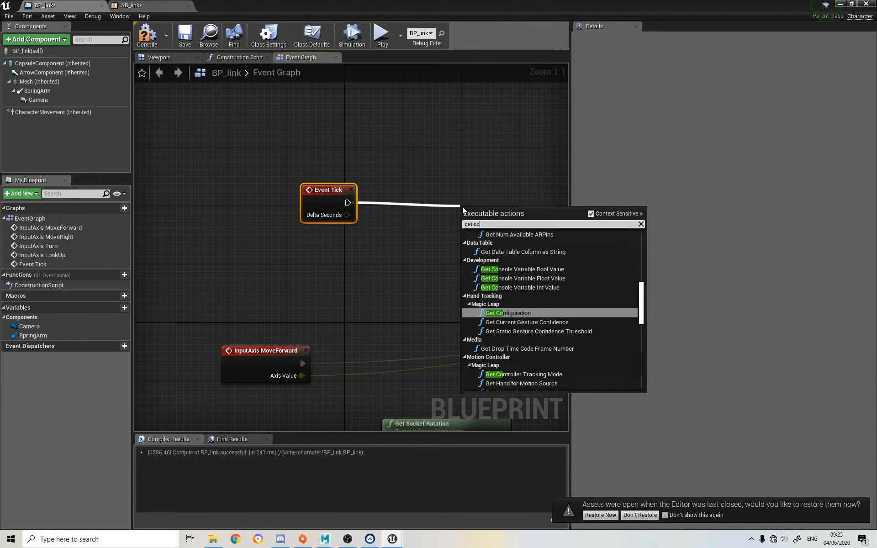
pyautogui.press('BackSpace')
pyautogui.press('BackSpace')
pyautogui.write('velco')
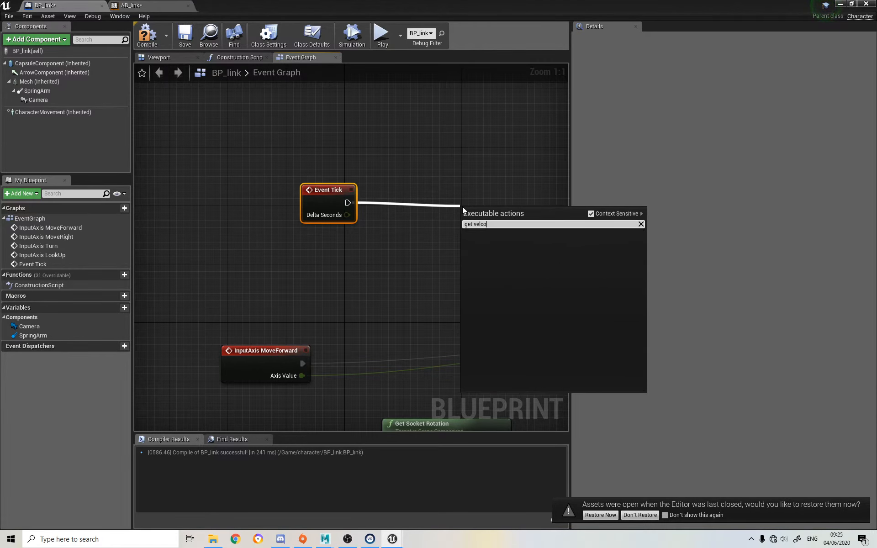
pyautogui.press('BackSpace')
pyautogui.press('BackSpace')
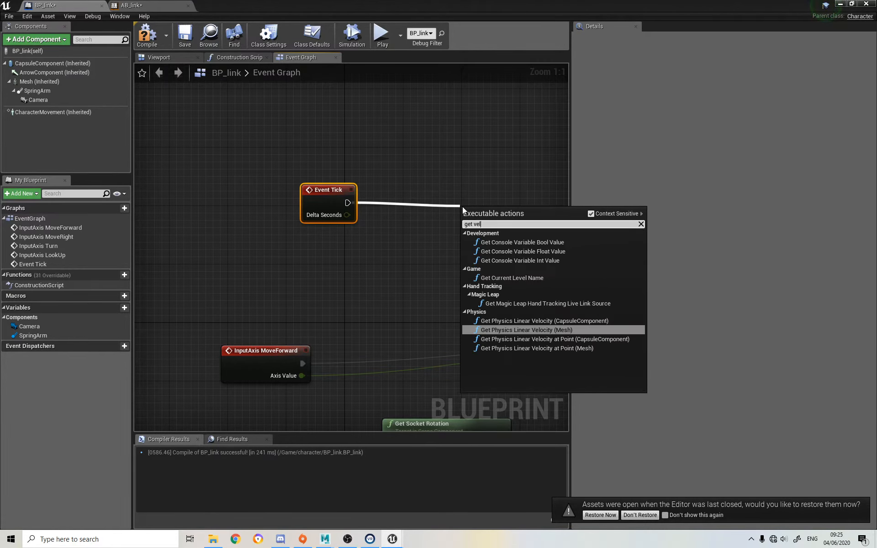
pyautogui.write('ocity')
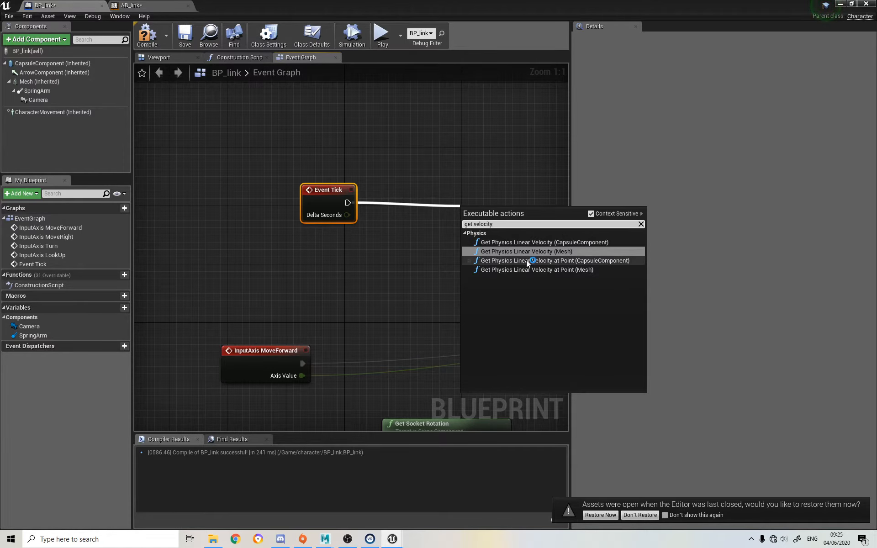
pyautogui.click(552, 250)
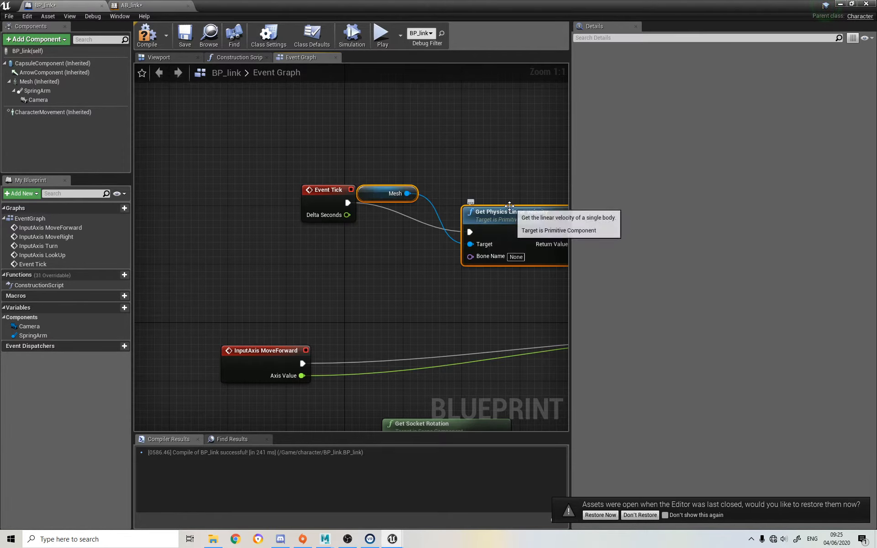
pyautogui.moveTo(512, 209); pyautogui.dragTo(484, 169)
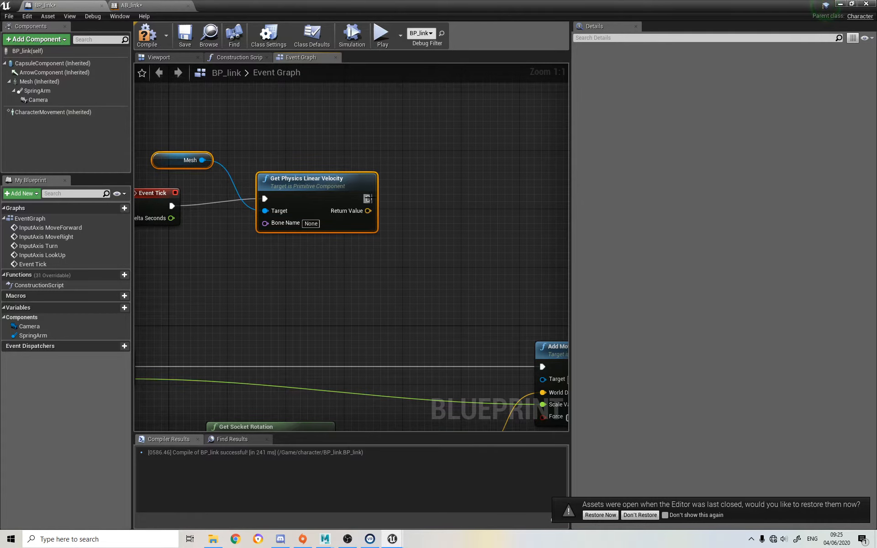
# Add a Print String node executed after Get Physics Linear Velocity
pyautogui.moveTo(368, 199); pyautogui.dragTo(423, 144)
pyautogui.write('print')
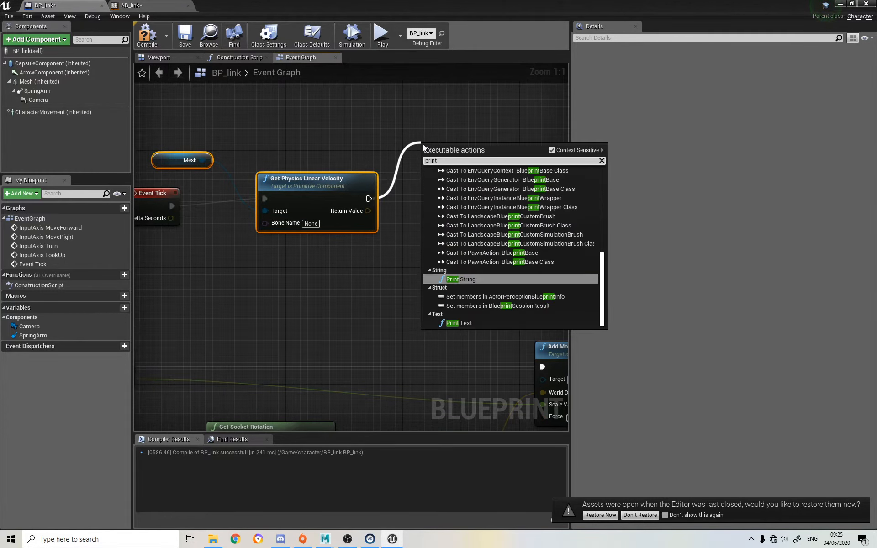
pyautogui.click(461, 279)
pyautogui.moveTo(234, 219); pyautogui.dragTo(299, 232, button='right')
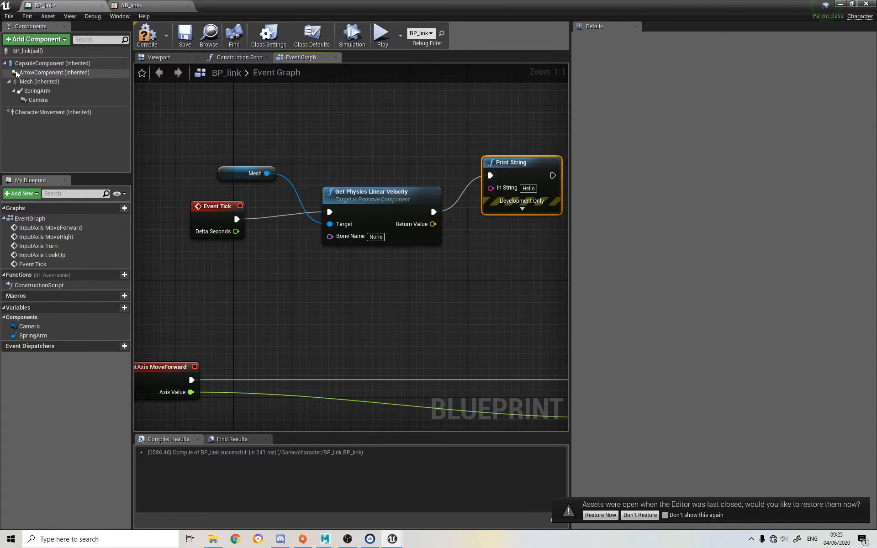
# Make the Capsule Component the target of Get Physics Linear Velocity instead of the Mesh, and delete the Mesh node
pyautogui.moveTo(46, 63); pyautogui.dragTo(173, 147)
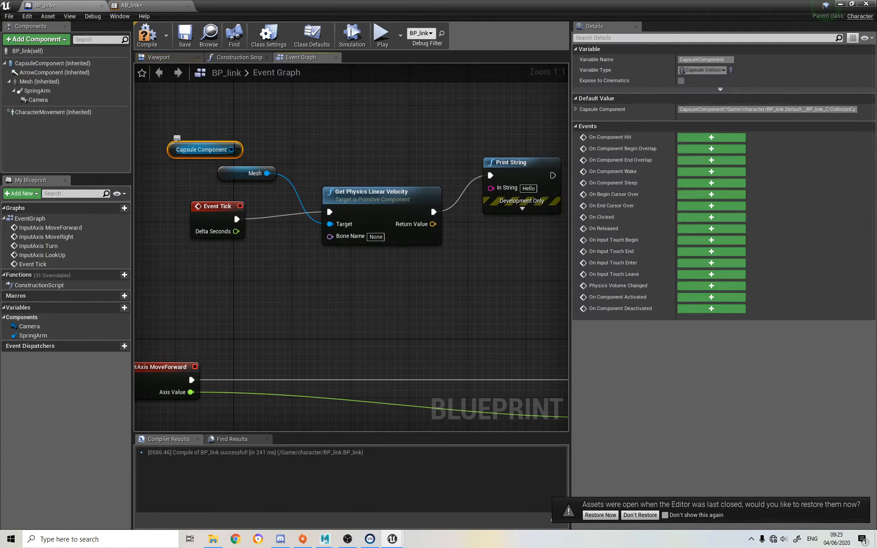
pyautogui.moveTo(232, 149); pyautogui.dragTo(330, 224)
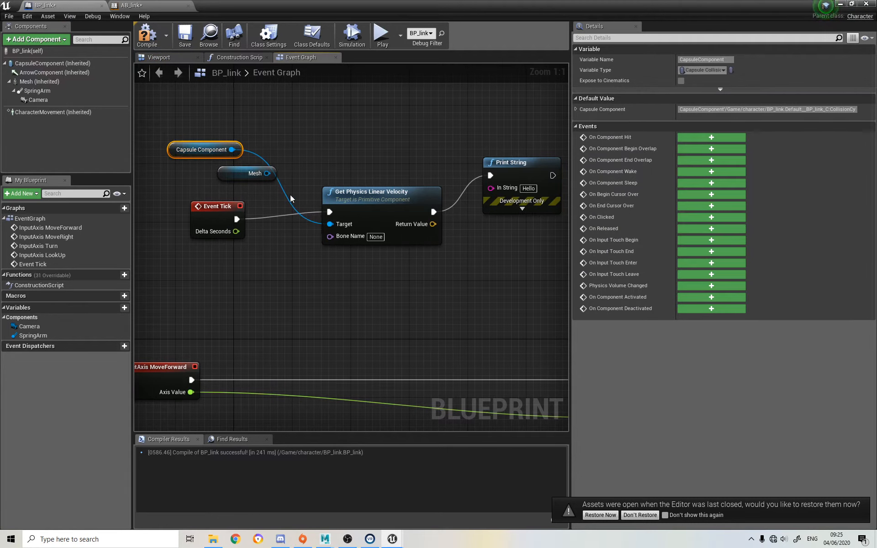
pyautogui.click(224, 171)
pyautogui.press('Delete')
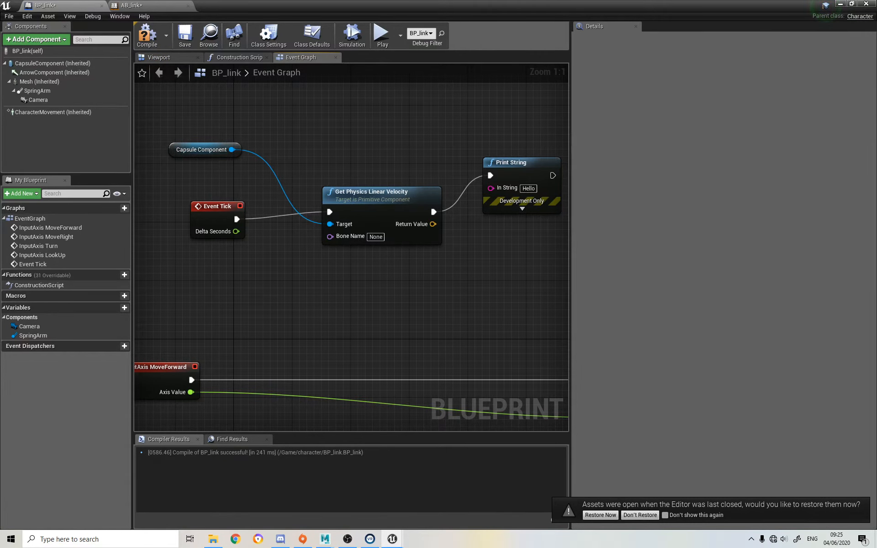
# Feed the velocity's Return Value into Print String's In String, spread the nodes apart, and compile the blueprint
pyautogui.click(523, 164)
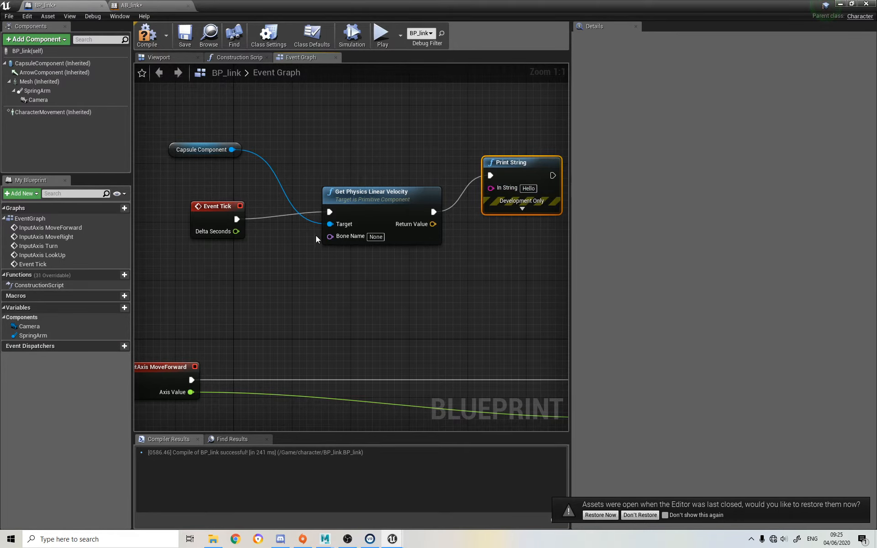
pyautogui.moveTo(361, 262); pyautogui.dragTo(248, 241, button='right')
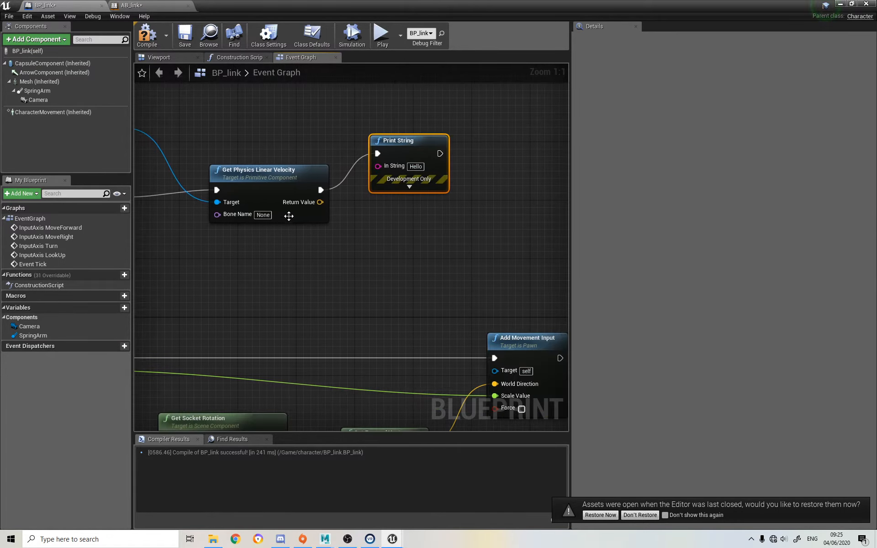
pyautogui.moveTo(318, 202); pyautogui.dragTo(377, 166)
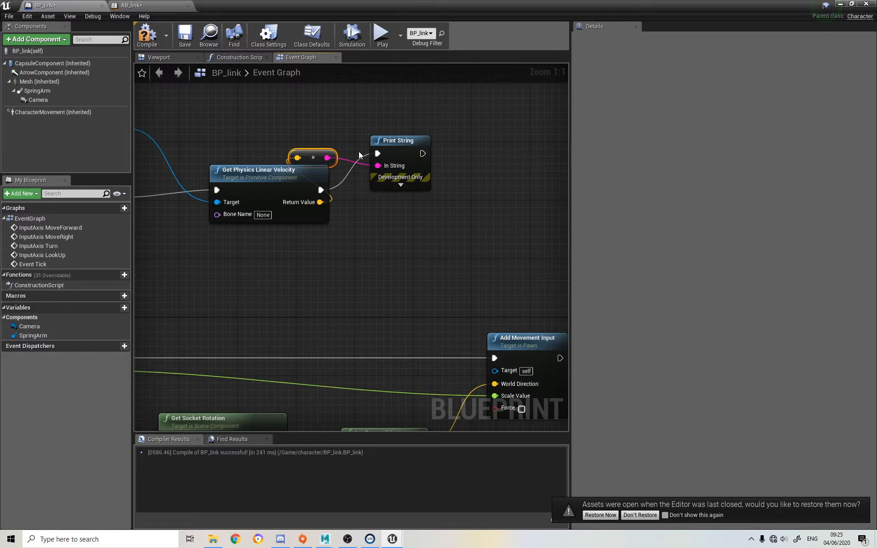
pyautogui.moveTo(313, 157); pyautogui.dragTo(364, 245)
pyautogui.press('F7')
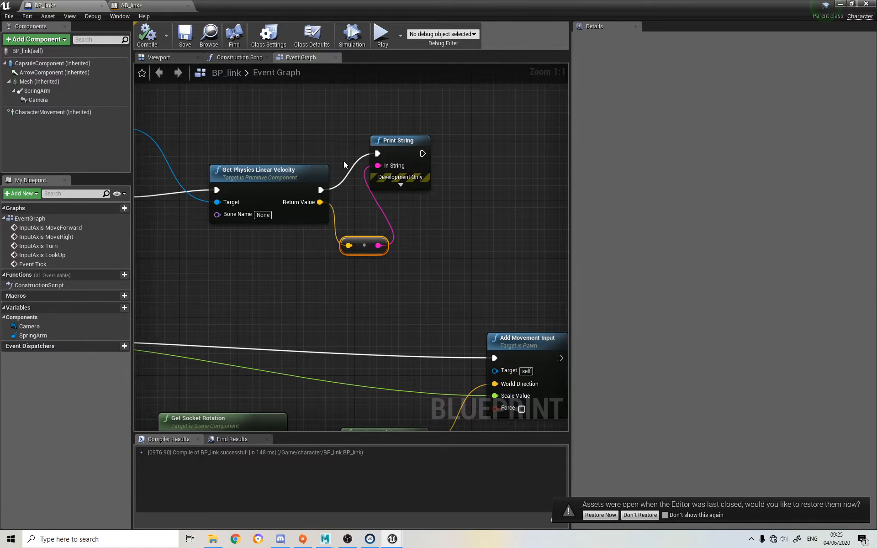
pyautogui.moveTo(398, 157); pyautogui.dragTo(457, 173)
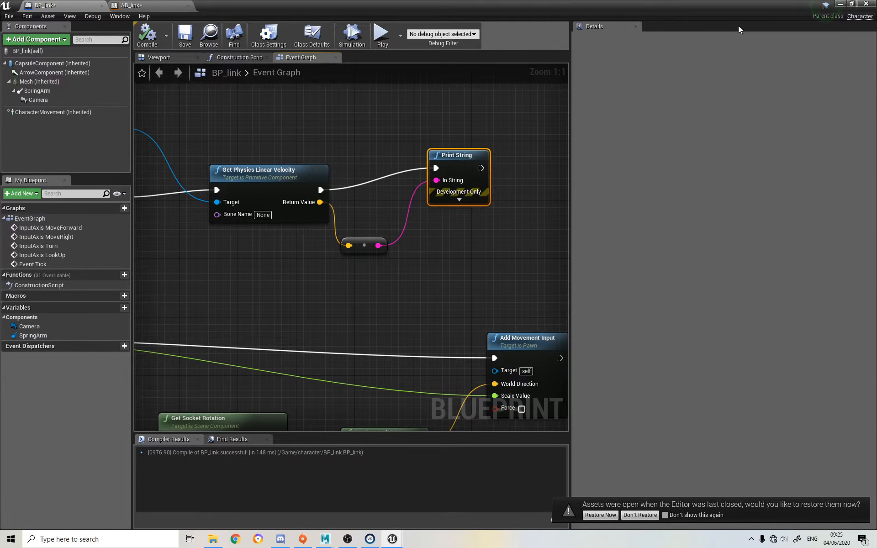
# Play the level and move Link around to examine the printed velocity values, ending the session when done
pyautogui.click(840, 4)
pyautogui.click(486, 35)
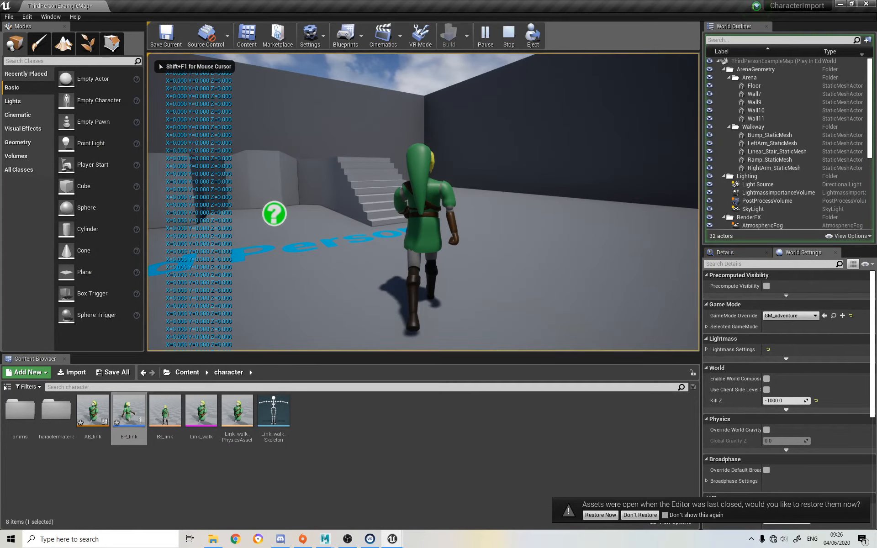
pyautogui.press('w')
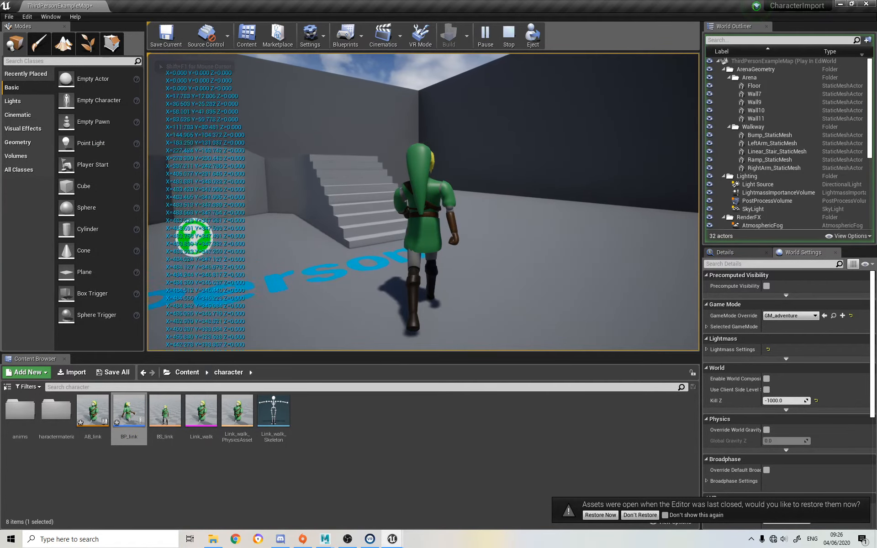
pyautogui.press('w')
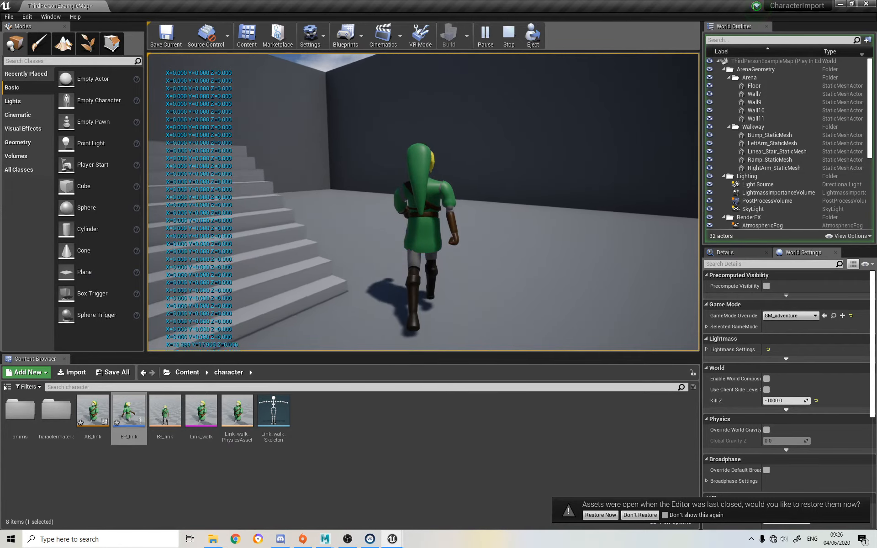
pyautogui.press('w')
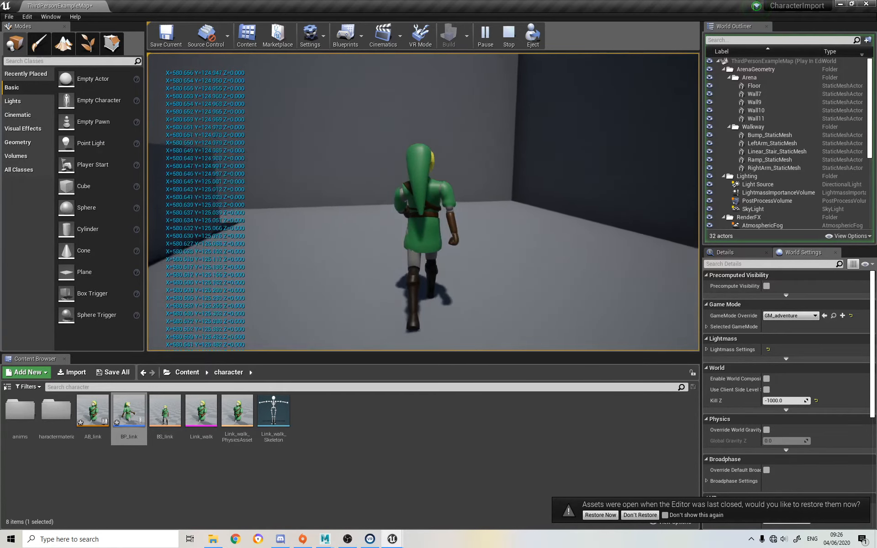
pyautogui.press('w')
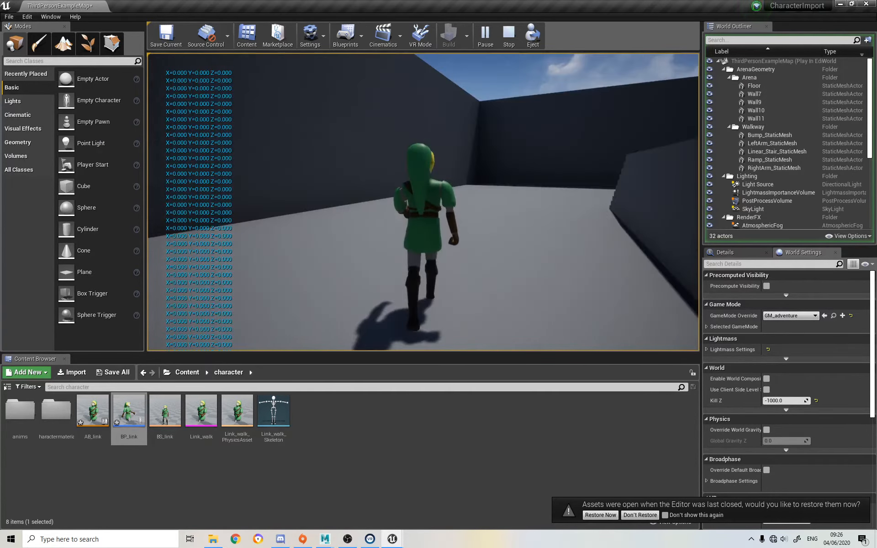
pyautogui.press('w')
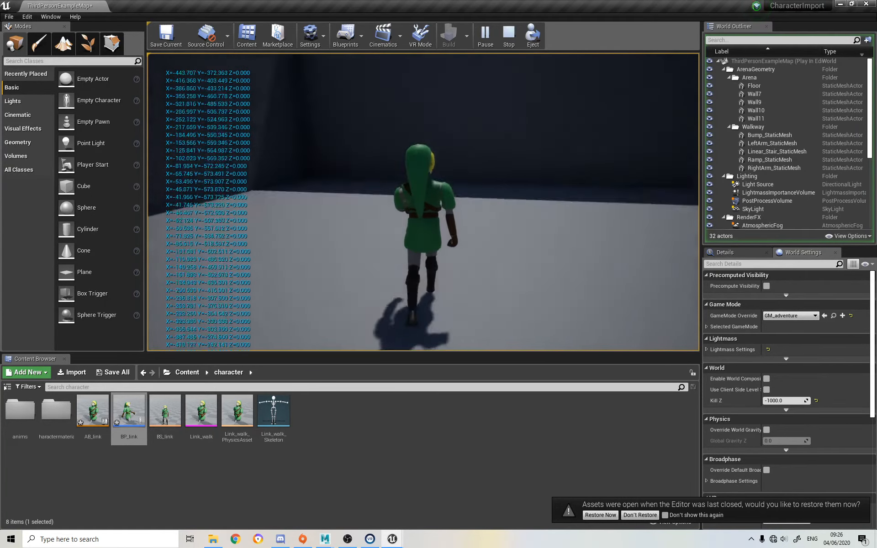
pyautogui.press('Escape')
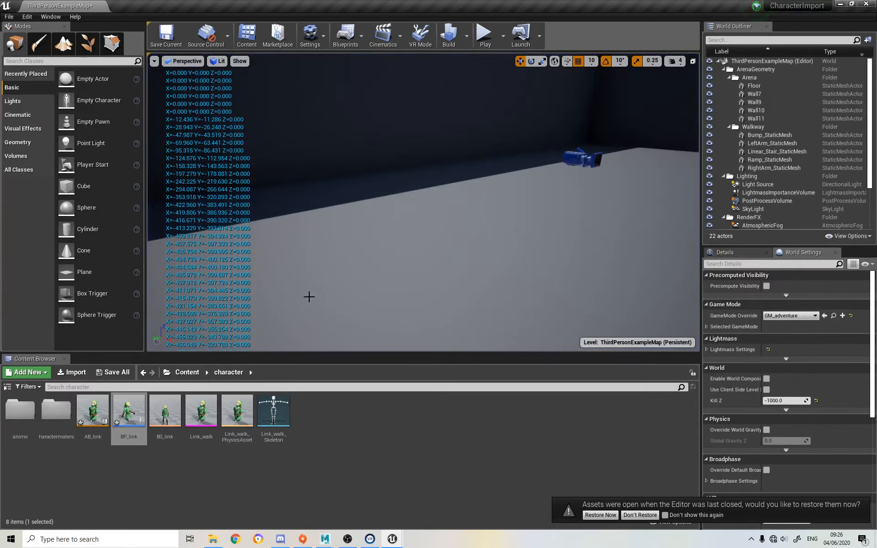
# Delete the Event Tick velocity nodes and the Print String node from BP_link's Event Graph, and compile the blueprint
pyautogui.doubleClick(127, 408)
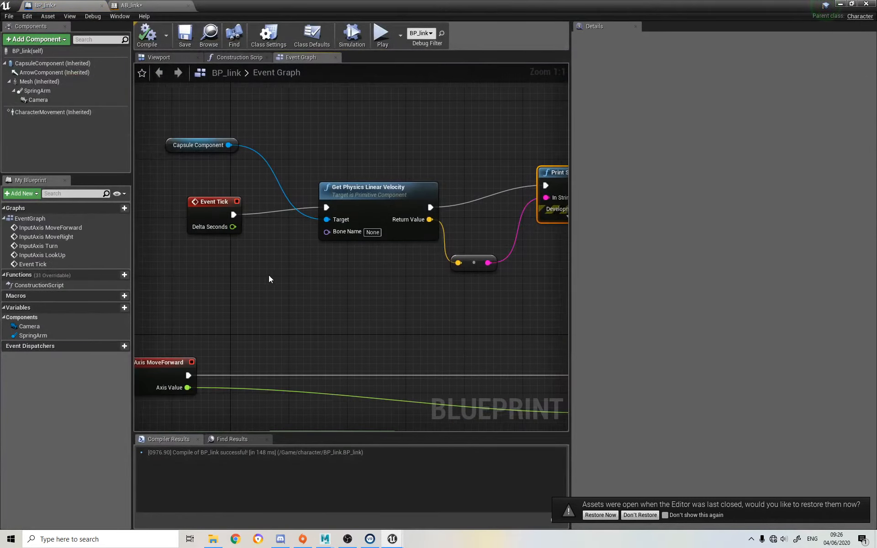
pyautogui.scroll(-1, 269, 278)
pyautogui.moveTo(177, 291); pyautogui.dragTo(499, 129)
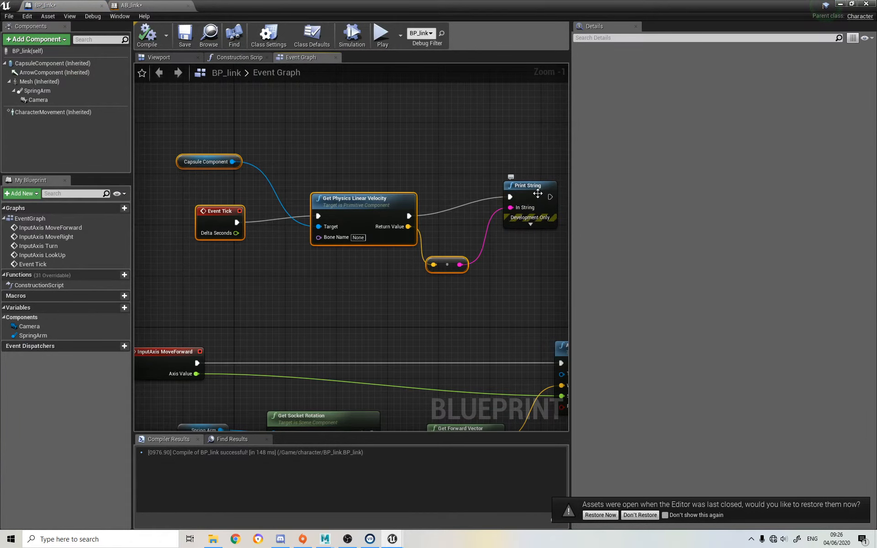
pyautogui.press('Delete')
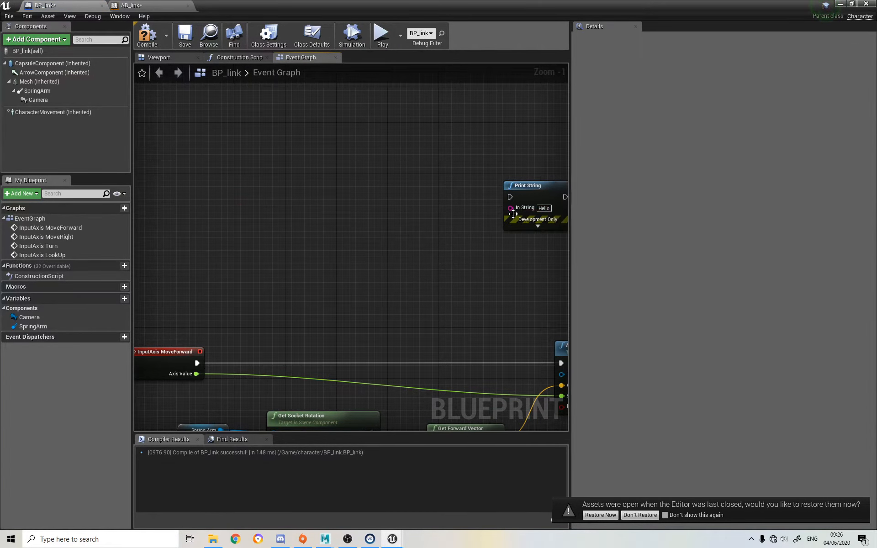
pyautogui.click(530, 225)
pyautogui.press('Delete')
pyautogui.click(147, 34)
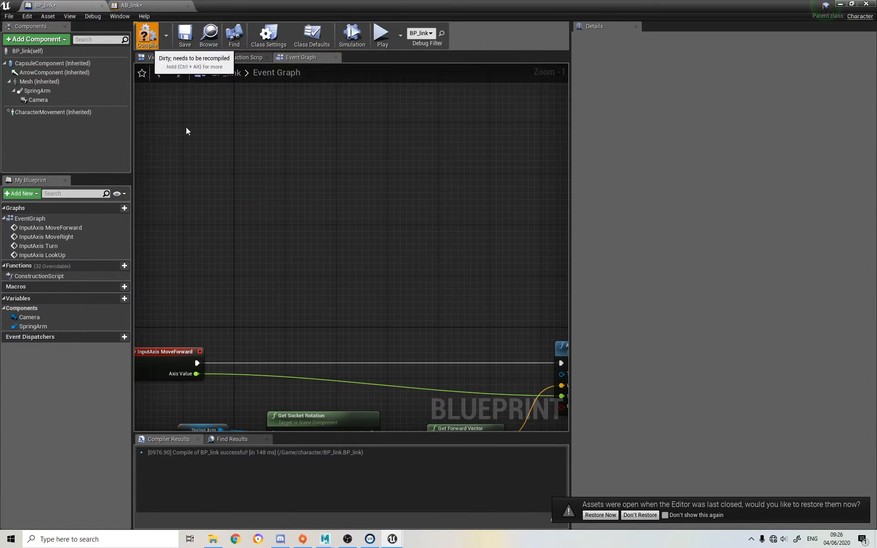
# Open the AB_link Animation Blueprint and add a variable named playerVelocity
pyautogui.click(844, 6)
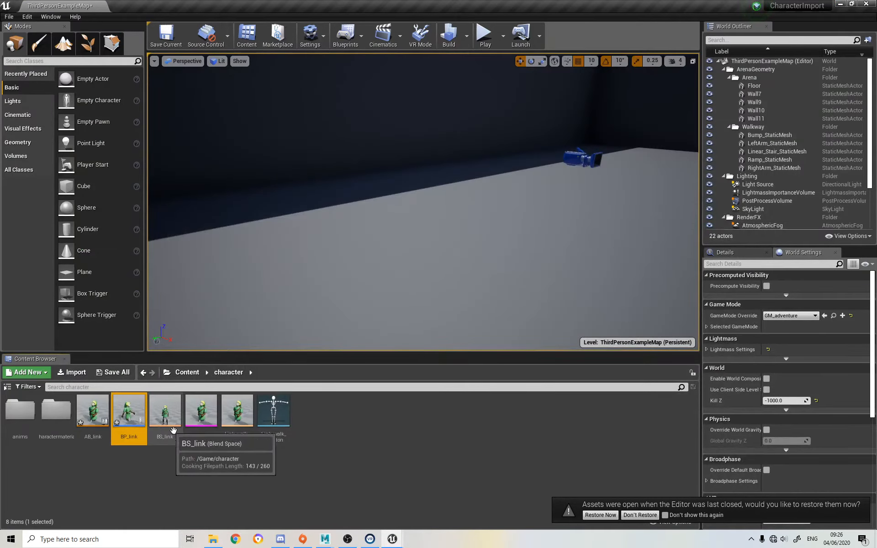
pyautogui.doubleClick(93, 411)
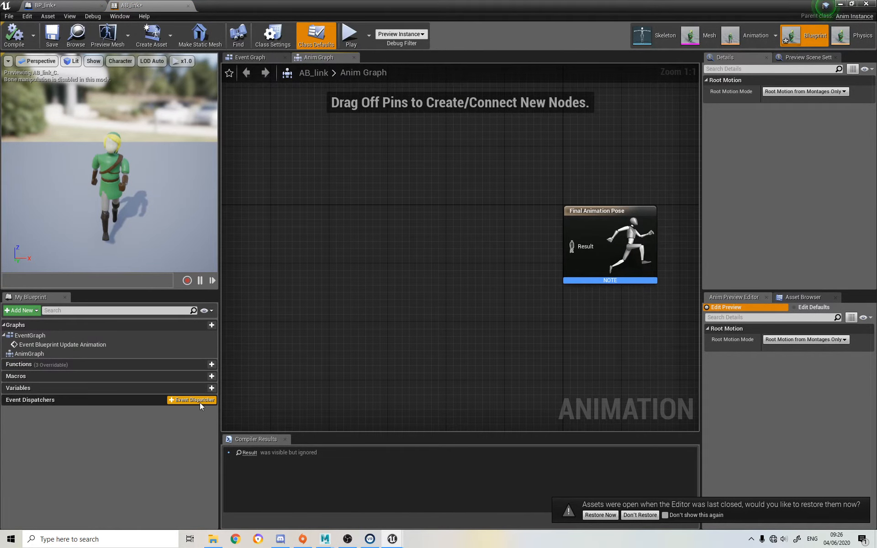
pyautogui.click(211, 387)
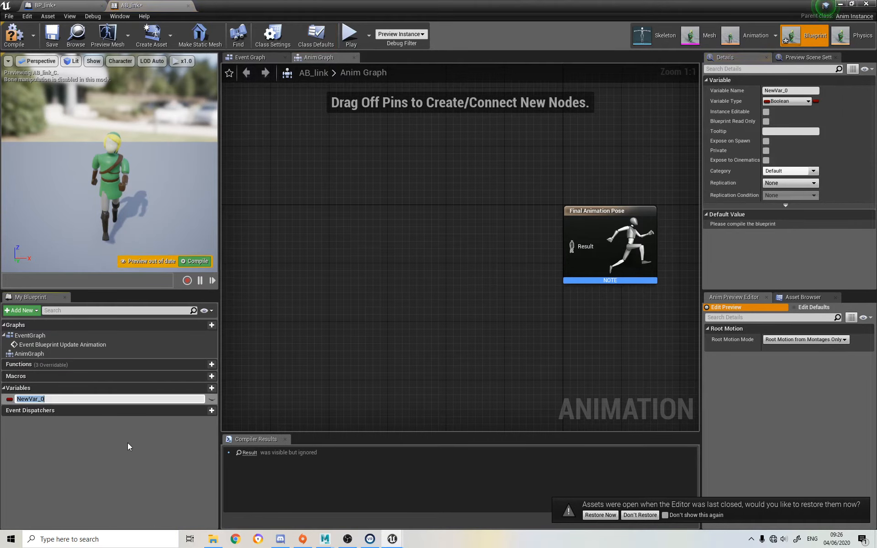
pyautogui.write('playerVelocity')
pyautogui.press('Return')
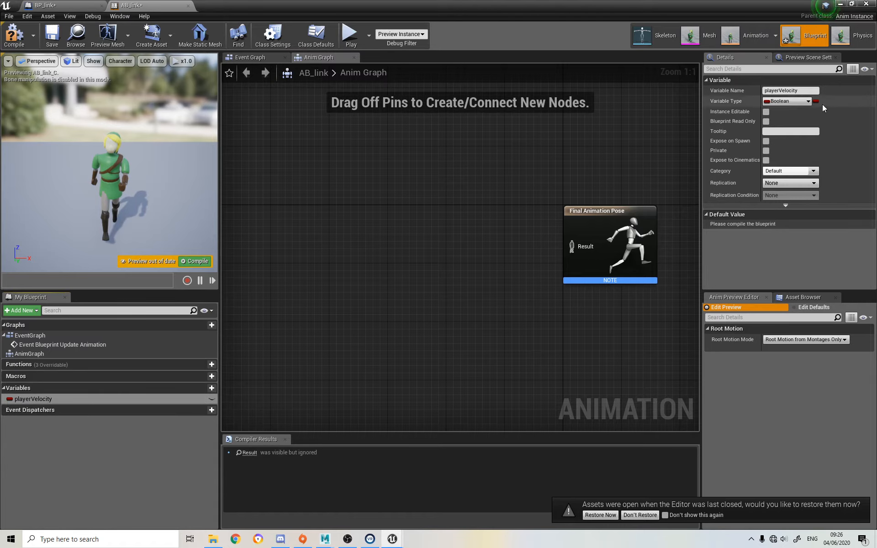
# Set the playerVelocity variable's type to Vector and compile AB_link
pyautogui.click(797, 100)
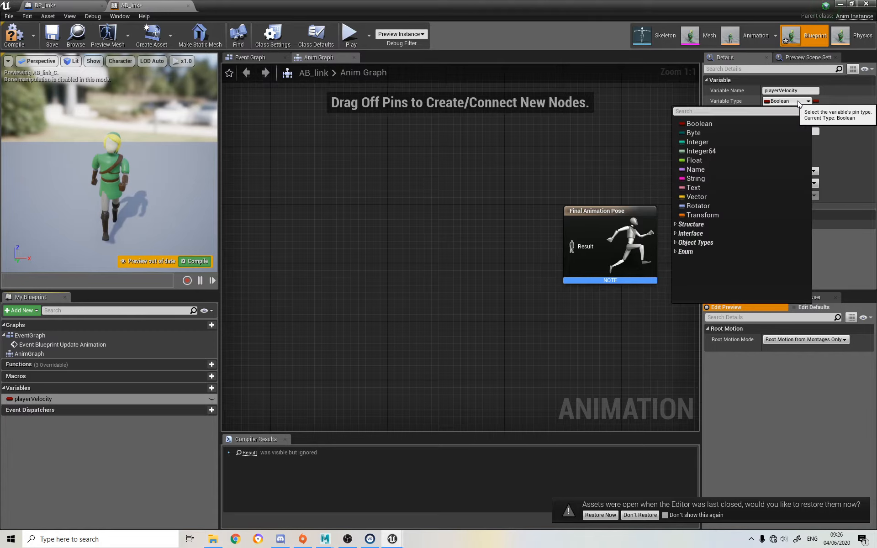
pyautogui.click(716, 198)
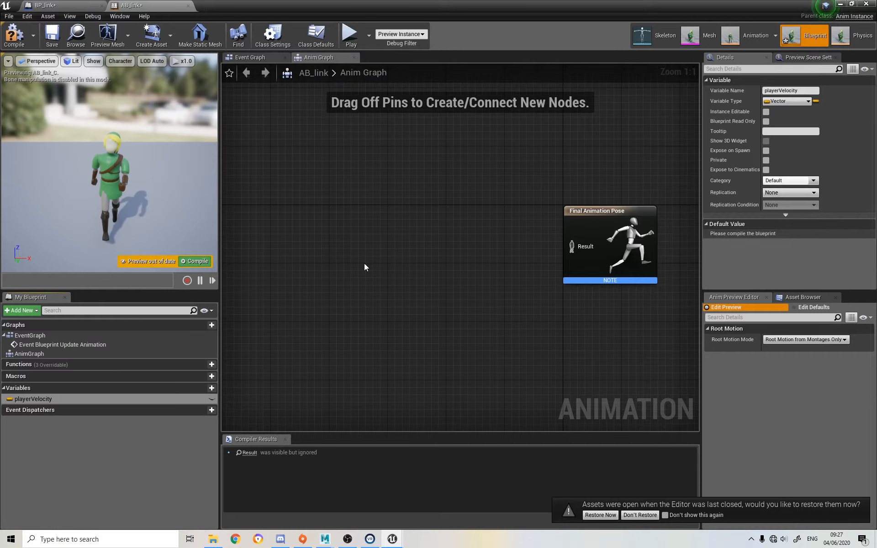
pyautogui.click(610, 240)
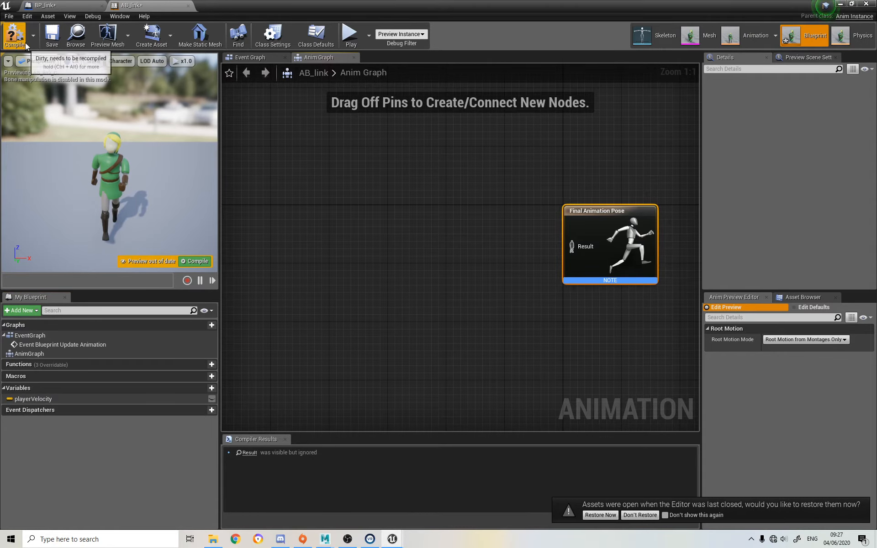
pyautogui.click(14, 34)
pyautogui.click(49, 400)
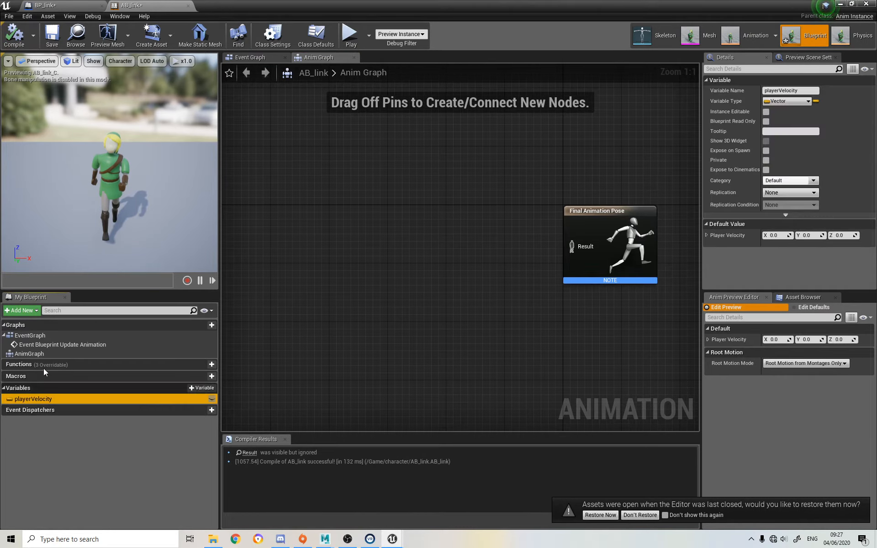
# In AB_link's Event Graph, add an Is Valid node executed by Event Blueprint Update Animation, with Try Get Pawn Owner as its Input Object
pyautogui.click(250, 58)
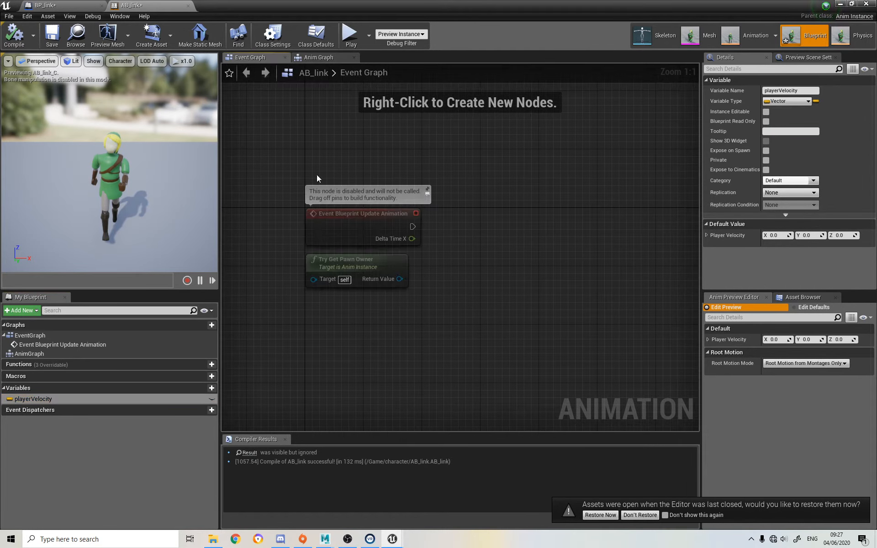
pyautogui.click(358, 221)
pyautogui.moveTo(506, 245); pyautogui.dragTo(482, 240, button='right')
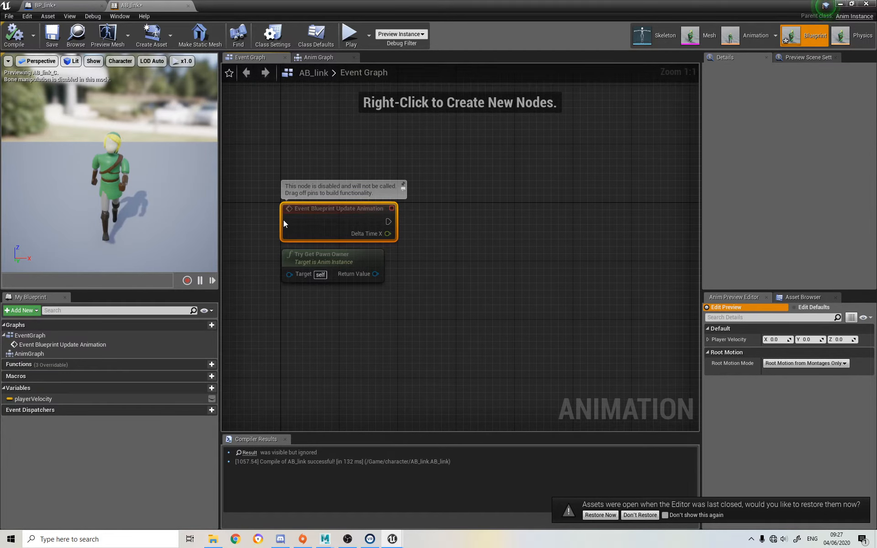
pyautogui.moveTo(453, 200); pyautogui.dragTo(404, 184, button='right')
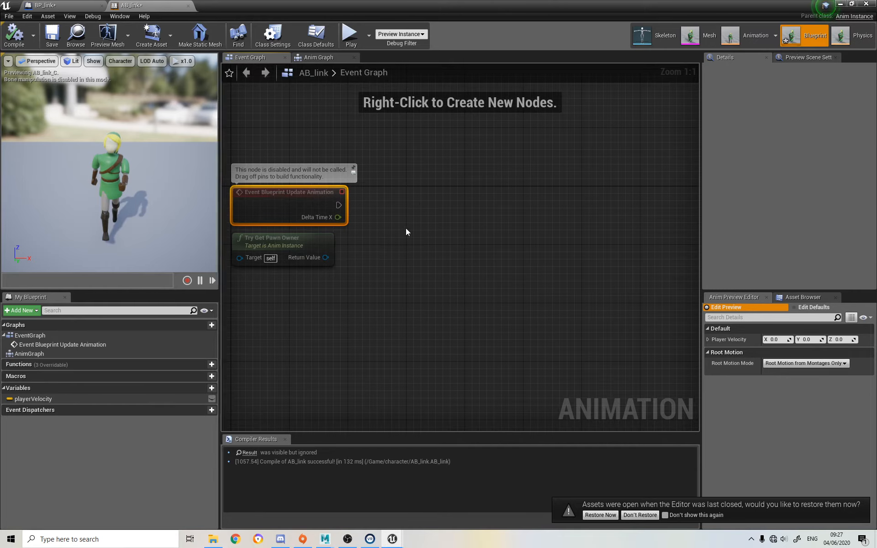
pyautogui.click(290, 247)
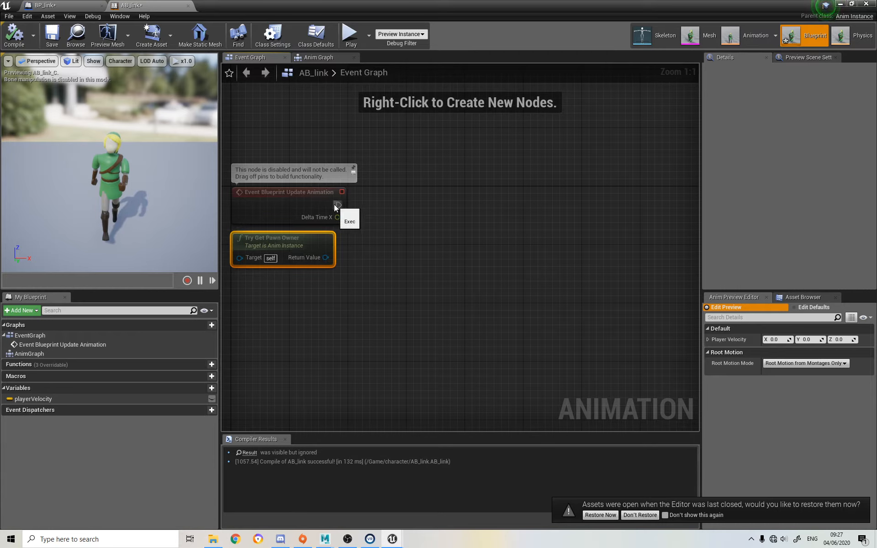
pyautogui.moveTo(337, 204); pyautogui.dragTo(406, 207)
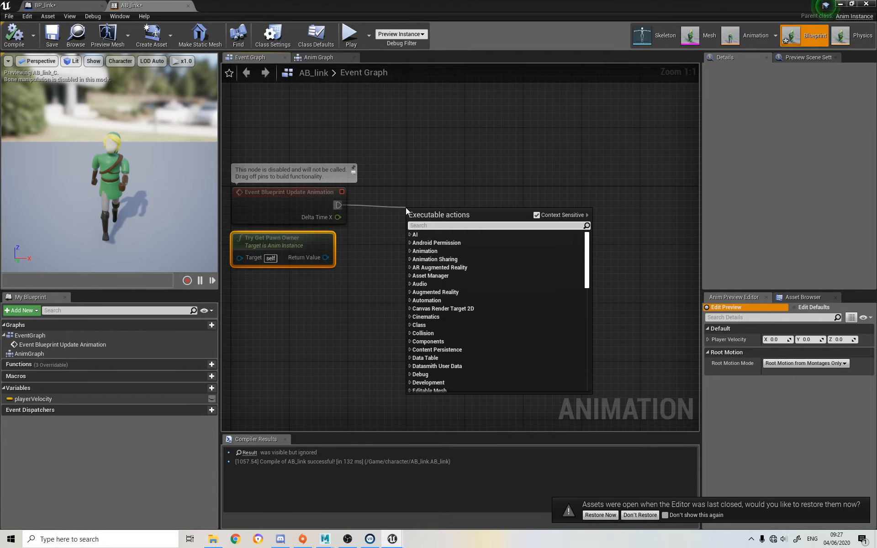
pyautogui.write('is vali')
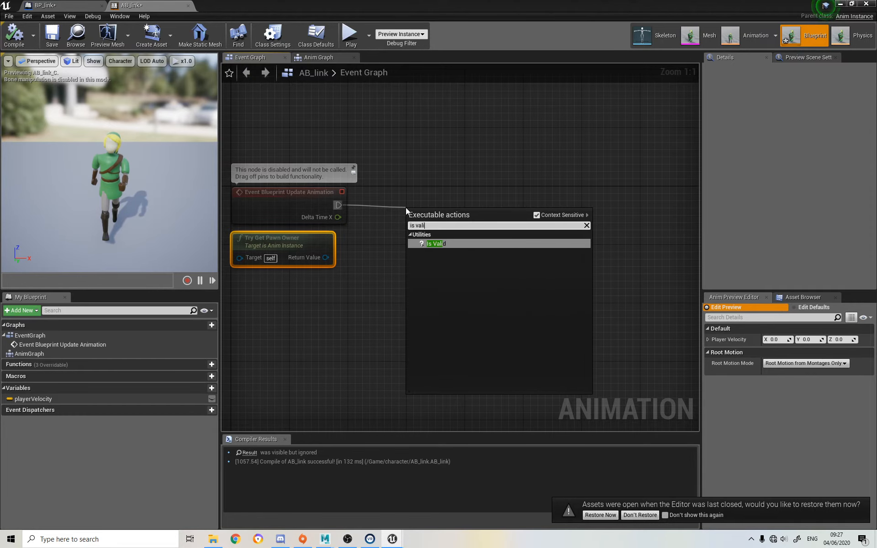
pyautogui.write('d')
pyautogui.click(432, 244)
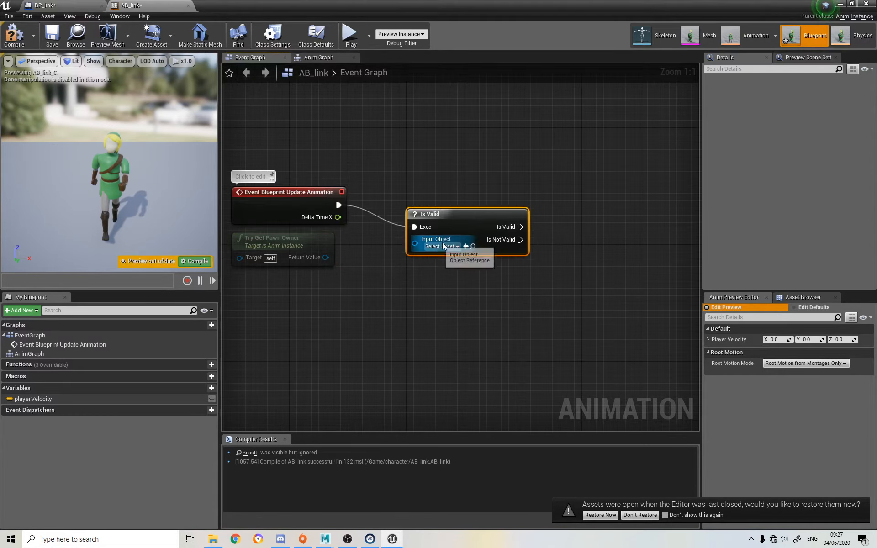
pyautogui.moveTo(459, 221); pyautogui.dragTo(465, 192)
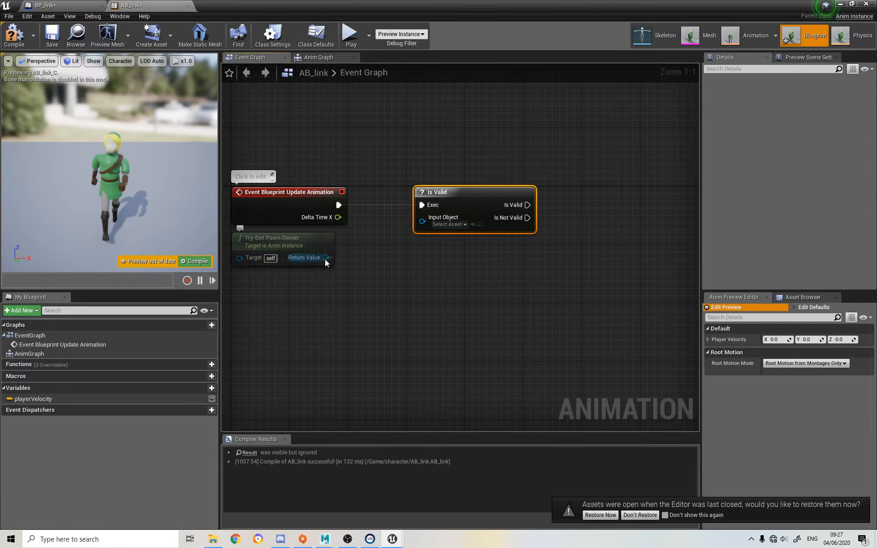
pyautogui.moveTo(326, 257); pyautogui.dragTo(425, 221)
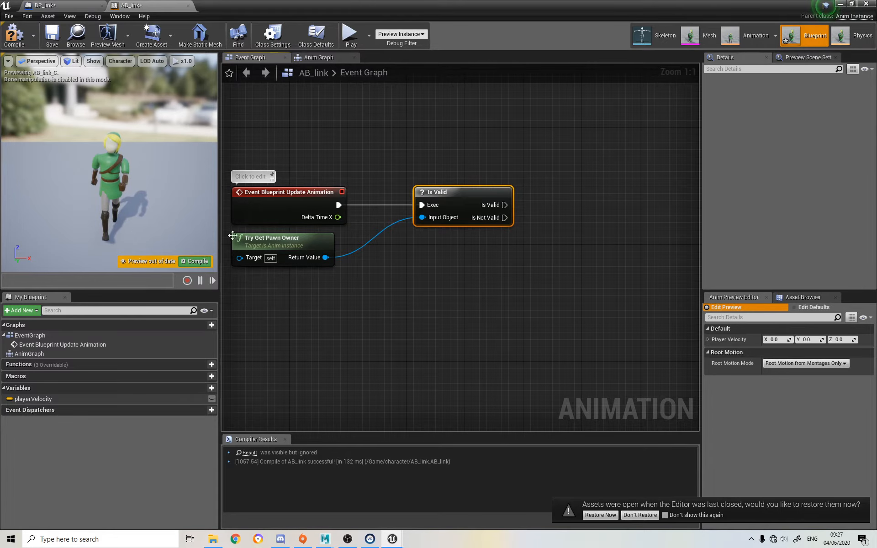
# Add a Get Velocity node that takes Try Get Pawn Owner's Return Value as its Target
pyautogui.moveTo(435, 317); pyautogui.dragTo(428, 310, button='right')
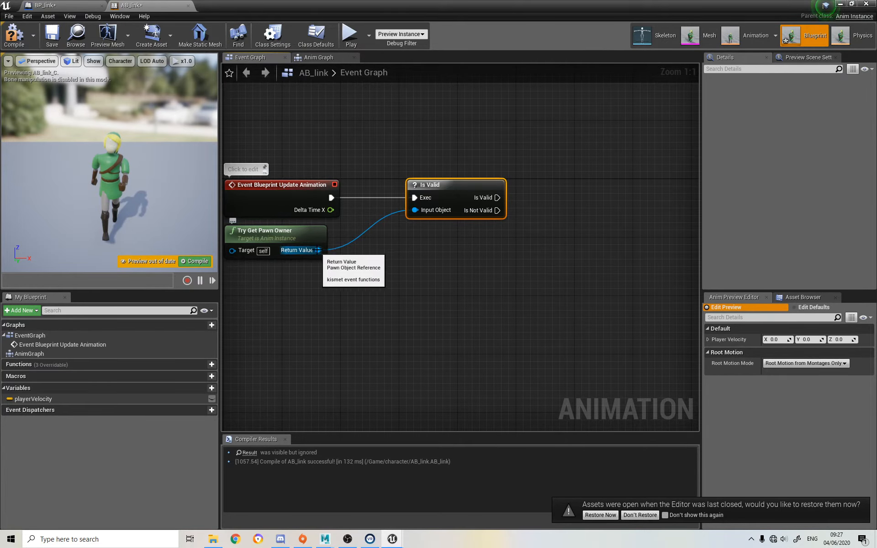
pyautogui.moveTo(318, 250); pyautogui.dragTo(418, 260)
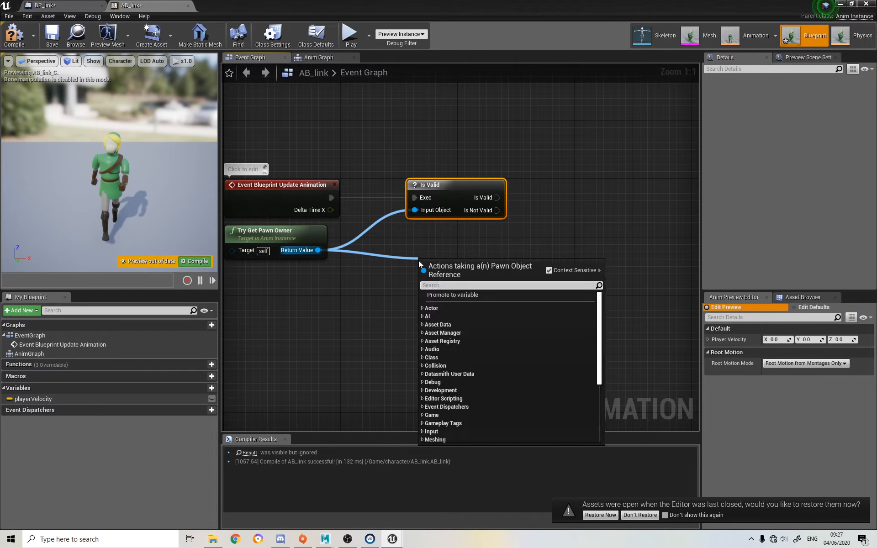
pyautogui.write('get veloc')
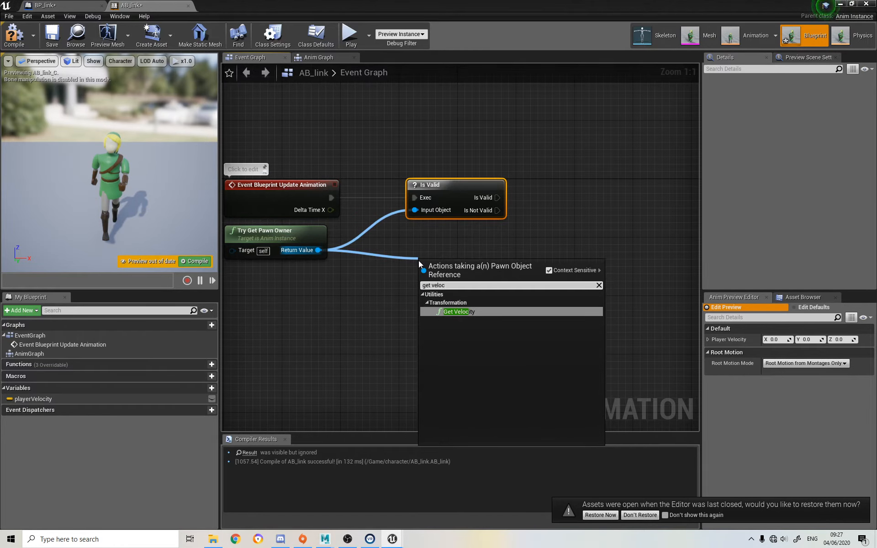
pyautogui.click(478, 312)
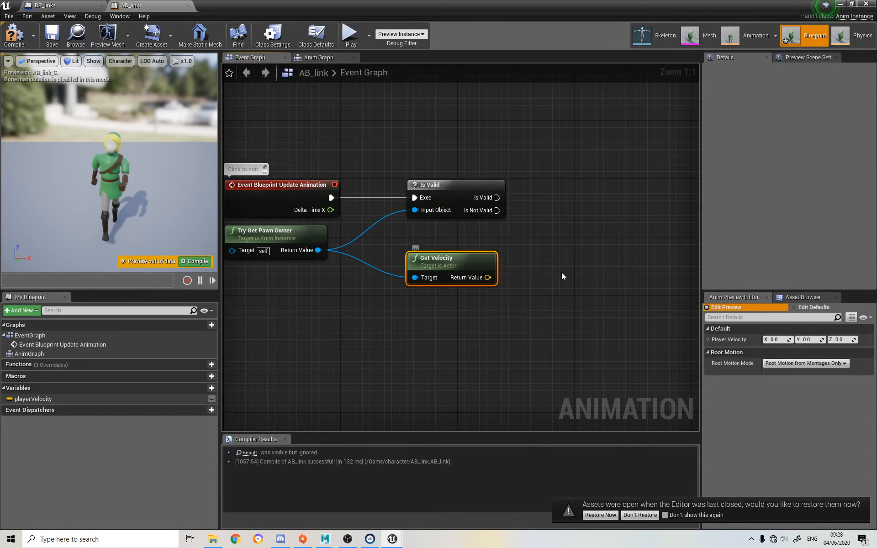
# Place a setter node for playerVelocity in the Event Graph, aligned beside the Is Valid node
pyautogui.click(45, 400)
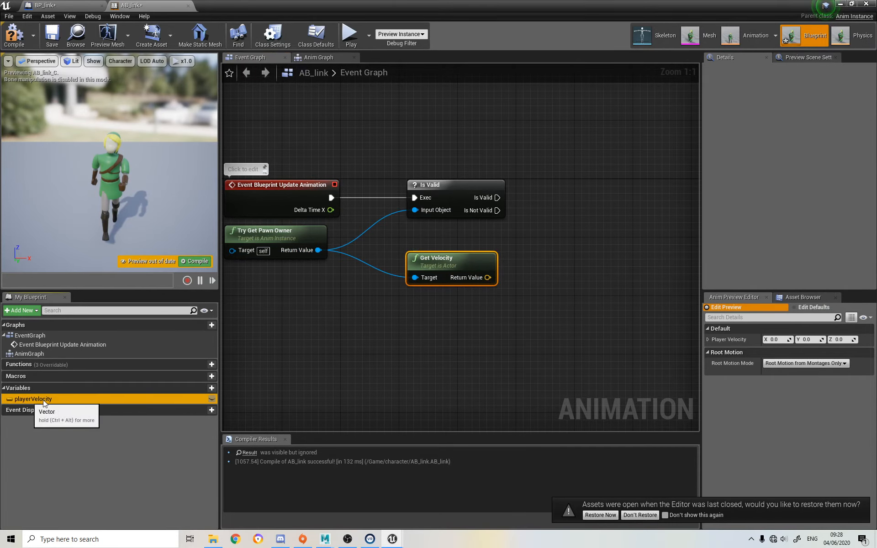
pyautogui.moveTo(44, 400); pyautogui.dragTo(590, 189)
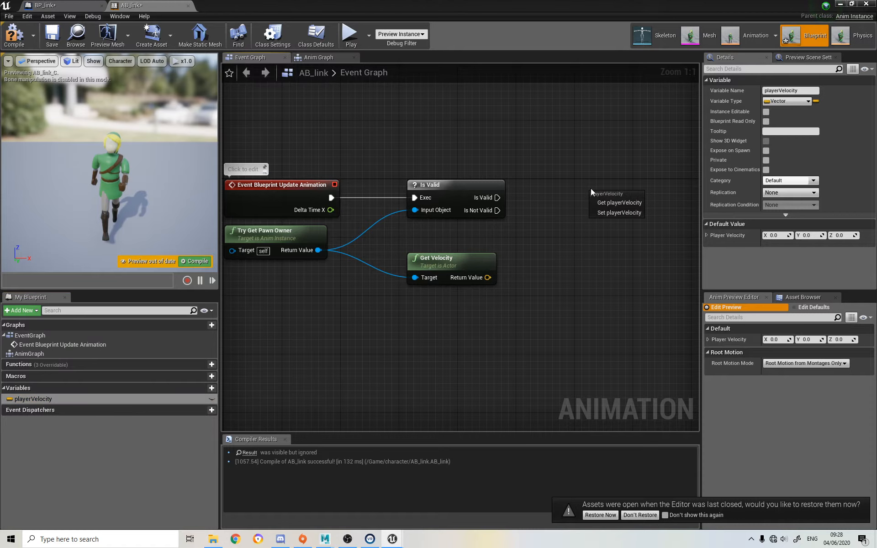
pyautogui.click(612, 214)
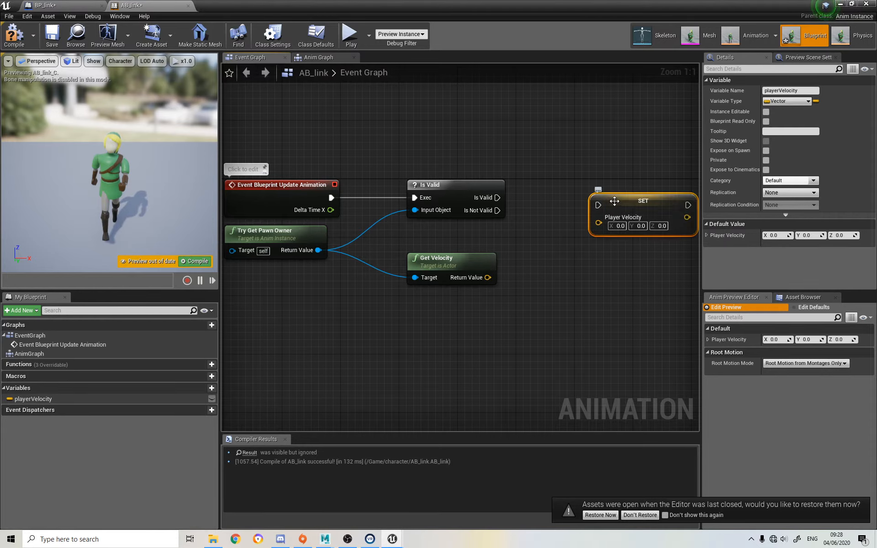
pyautogui.moveTo(614, 201); pyautogui.dragTo(592, 193)
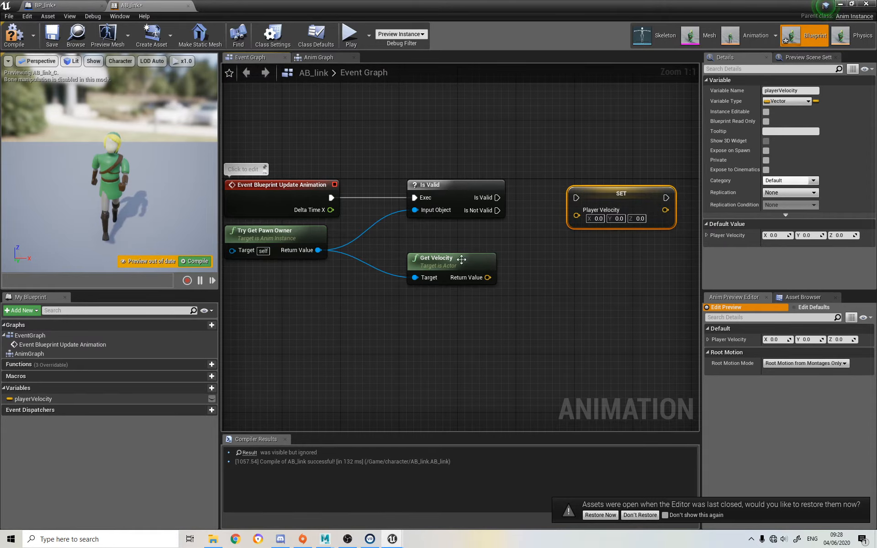
# Run the playerVelocity setter from Is Valid, feed it Get Velocity's Return Value, and compile AB_link
pyautogui.moveTo(497, 197); pyautogui.dragTo(576, 197)
pyautogui.moveTo(488, 277); pyautogui.dragTo(577, 195)
pyautogui.click(445, 254)
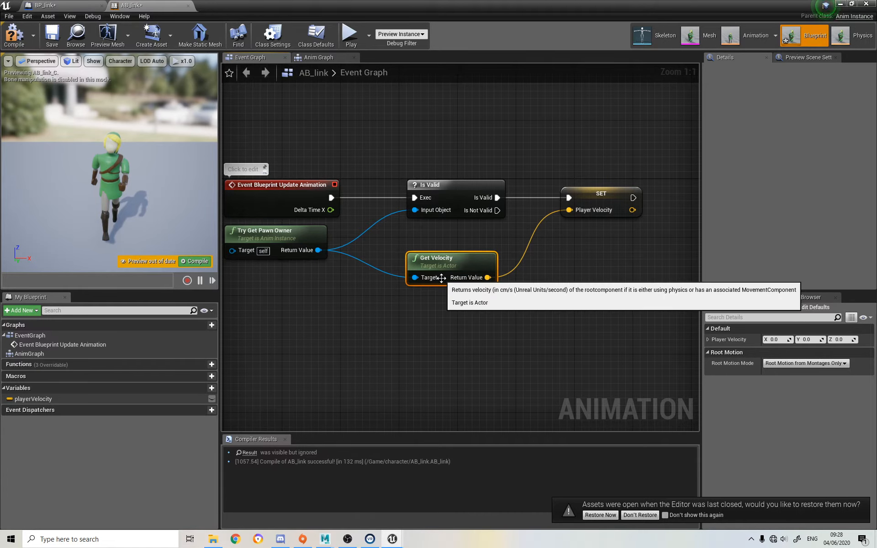
pyautogui.click(16, 41)
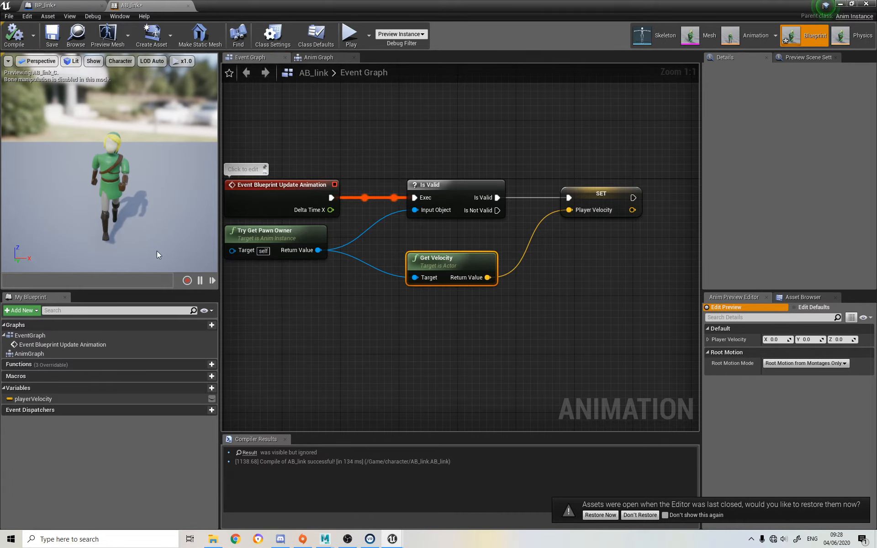
# Place a getter node for playerVelocity in the Anim Graph, in the space before Final Animation Pose
pyautogui.click(313, 59)
pyautogui.rightClick(254, 251)
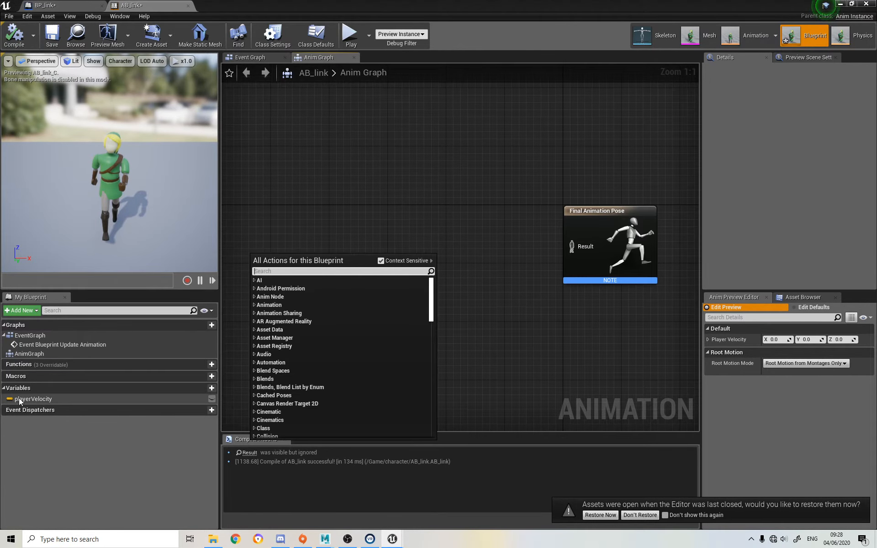
pyautogui.moveTo(26, 399); pyautogui.dragTo(400, 237)
pyautogui.click(274, 239)
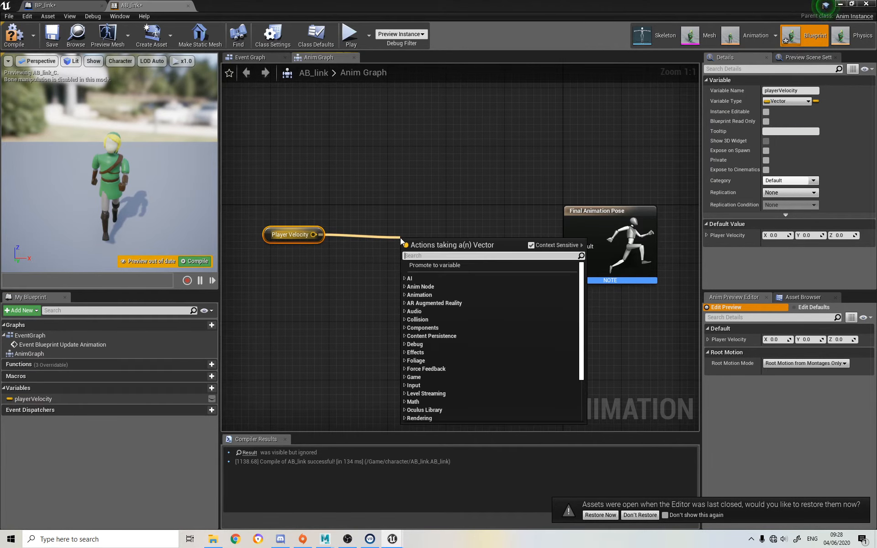
pyautogui.click(373, 282)
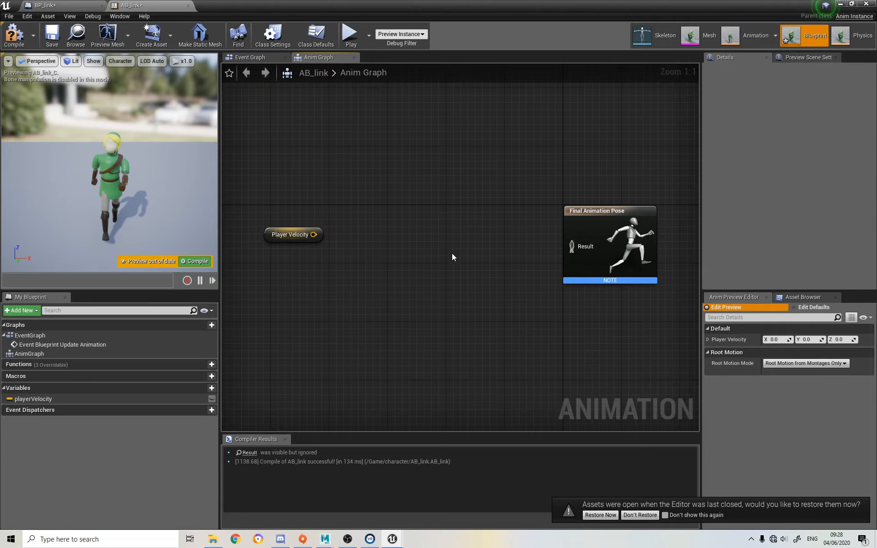
pyautogui.click(279, 230)
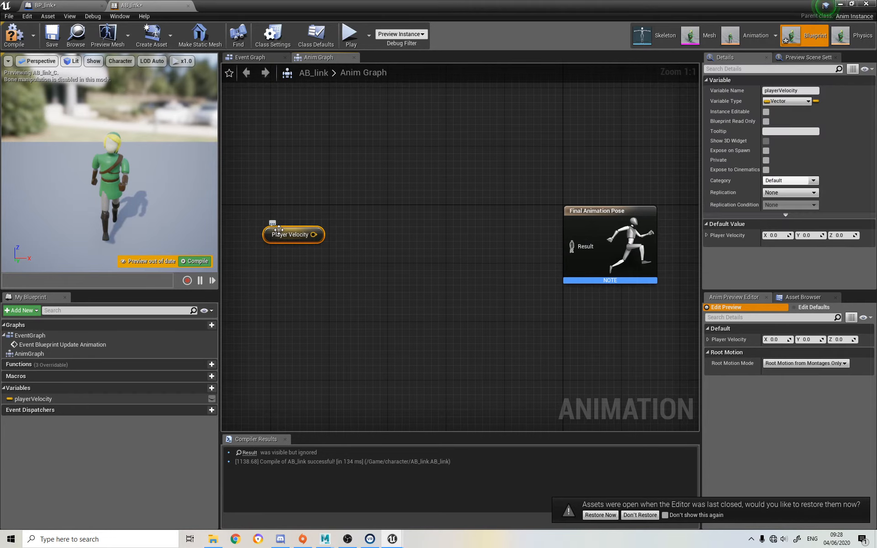
# Delete the playerVelocity getter from the Anim Graph and compile AB_link
pyautogui.press('Delete')
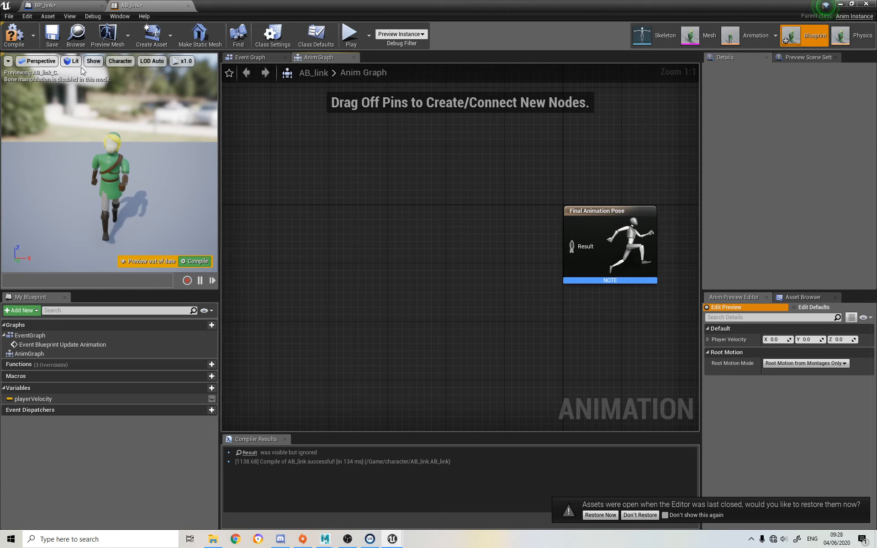
pyautogui.click(13, 34)
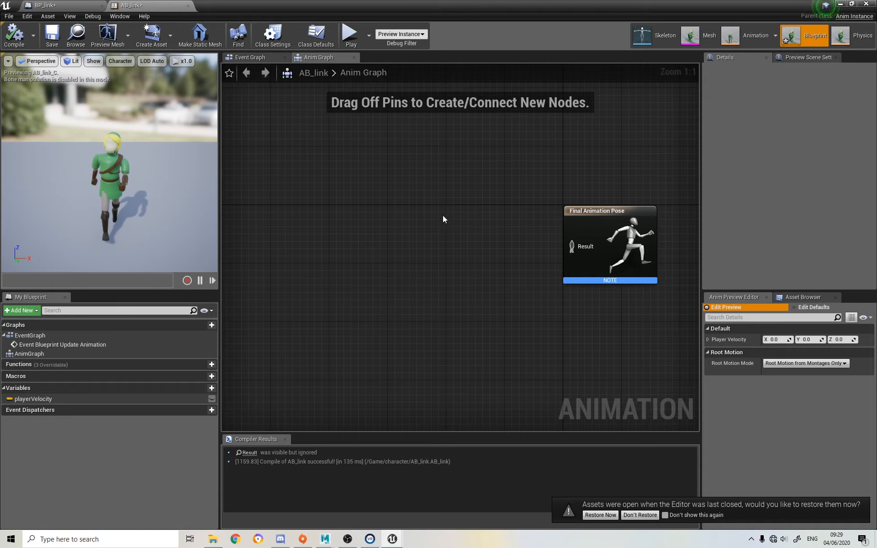
# Add a new state machine to the Anim Graph, wire its output to Final Animation Pose's Result, and compile
pyautogui.rightClick(410, 254)
pyautogui.write('new state ma')
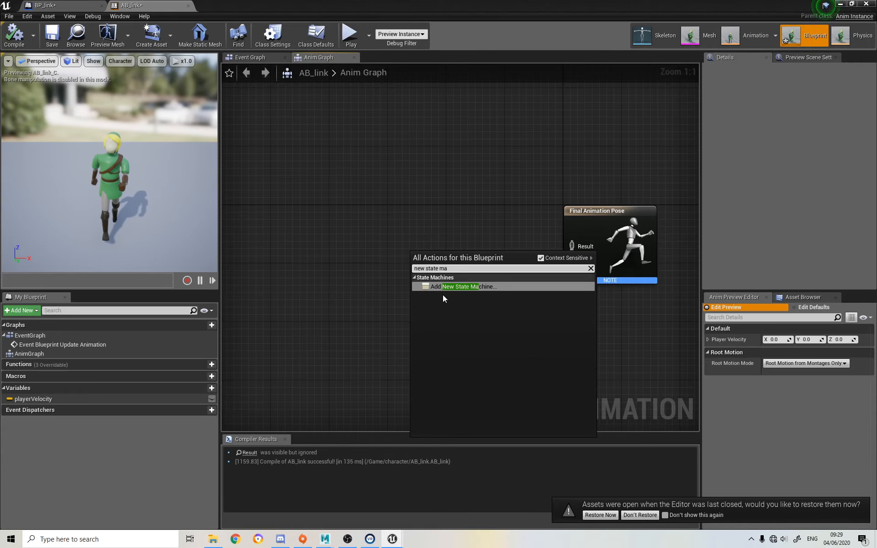
pyautogui.click(437, 287)
pyautogui.moveTo(447, 269); pyautogui.dragTo(572, 247)
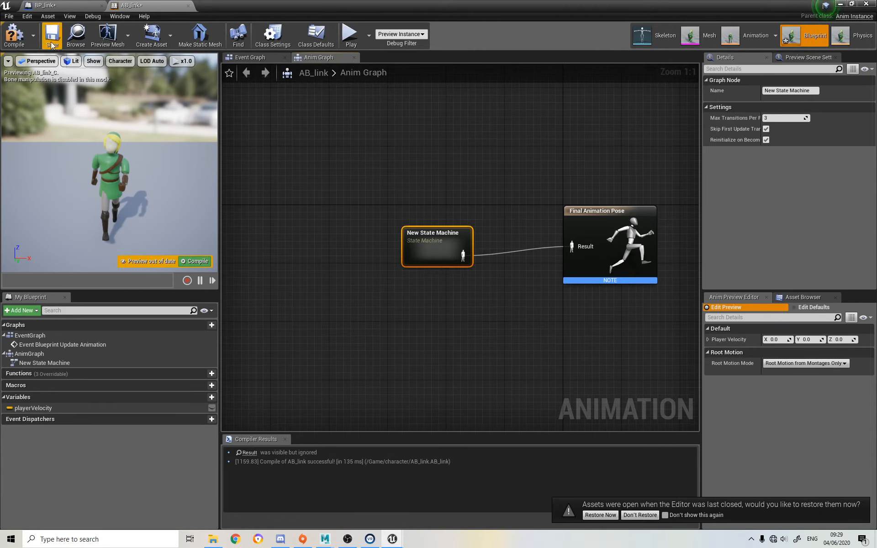
pyautogui.click(14, 35)
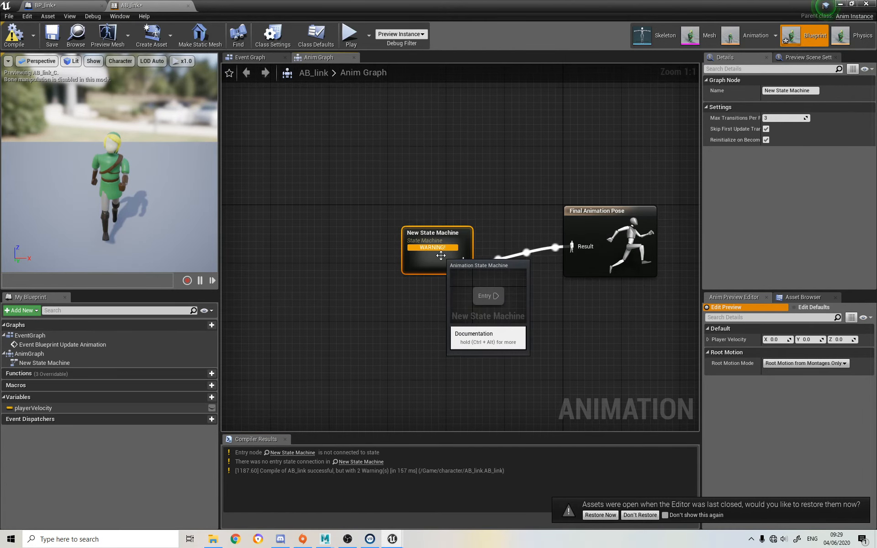
# Open the new state machine's graph and shift its Entry node to leave free space beside it
pyautogui.doubleClick(429, 262)
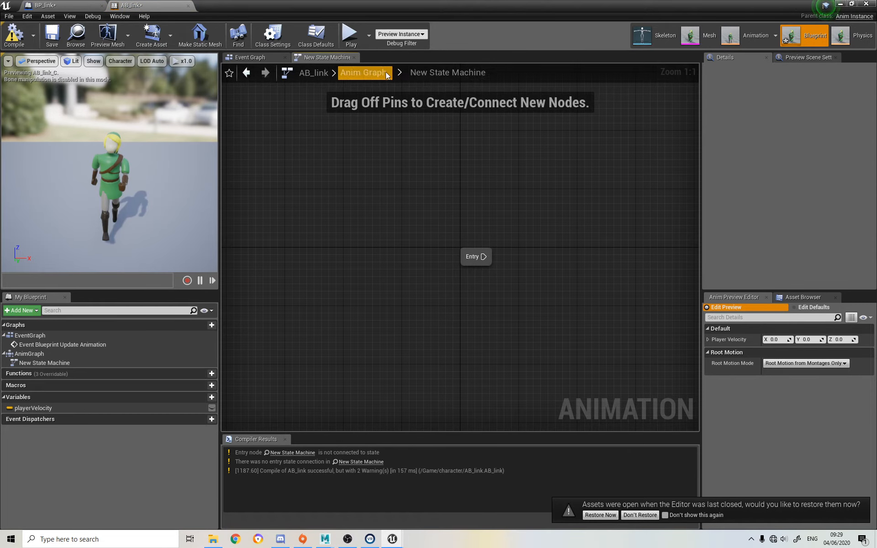
pyautogui.click(366, 71)
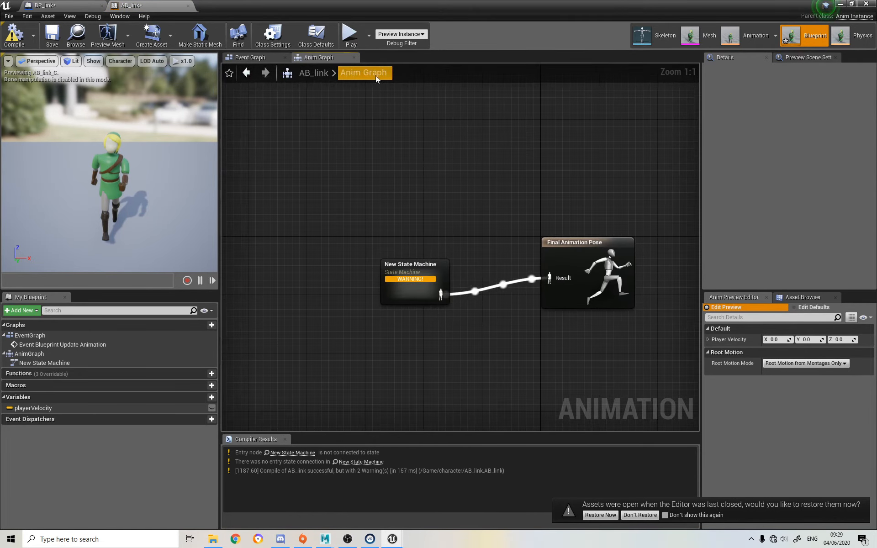
pyautogui.doubleClick(411, 266)
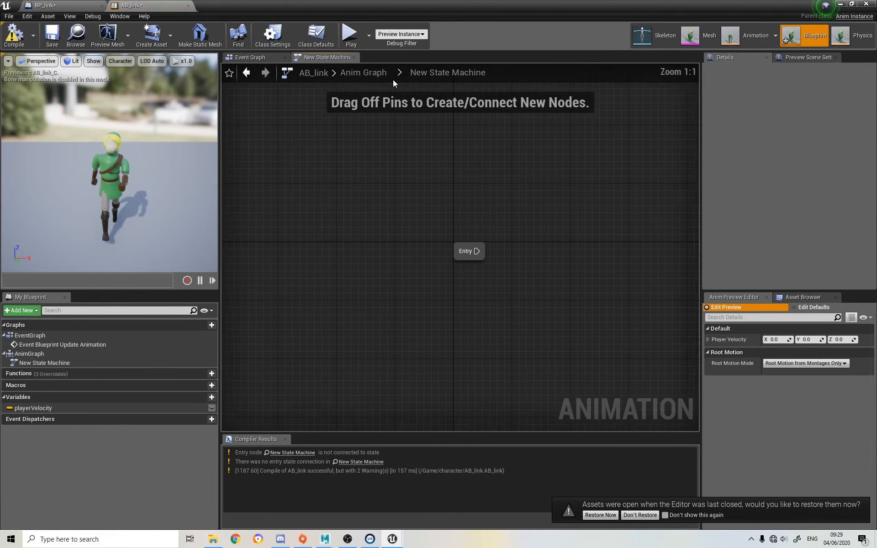
pyautogui.moveTo(503, 201); pyautogui.dragTo(351, 158, button='right')
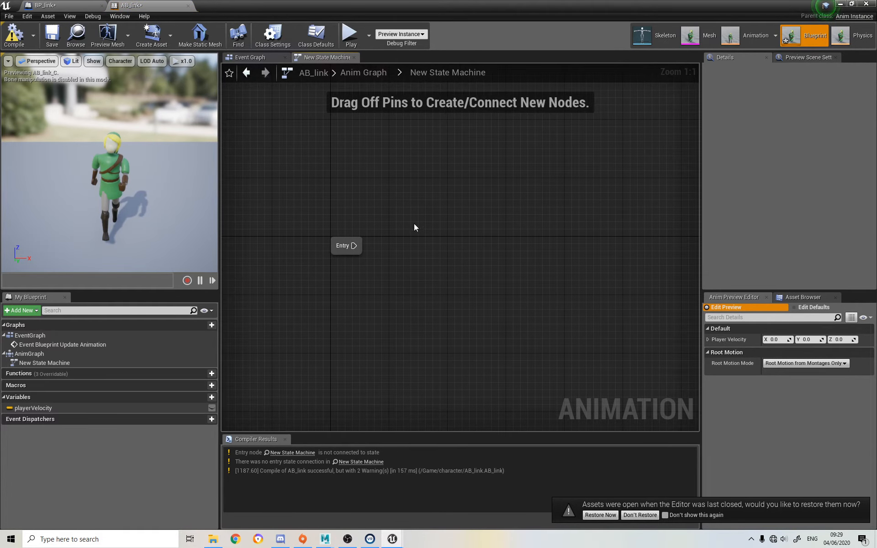
pyautogui.moveTo(344, 243); pyautogui.dragTo(324, 228)
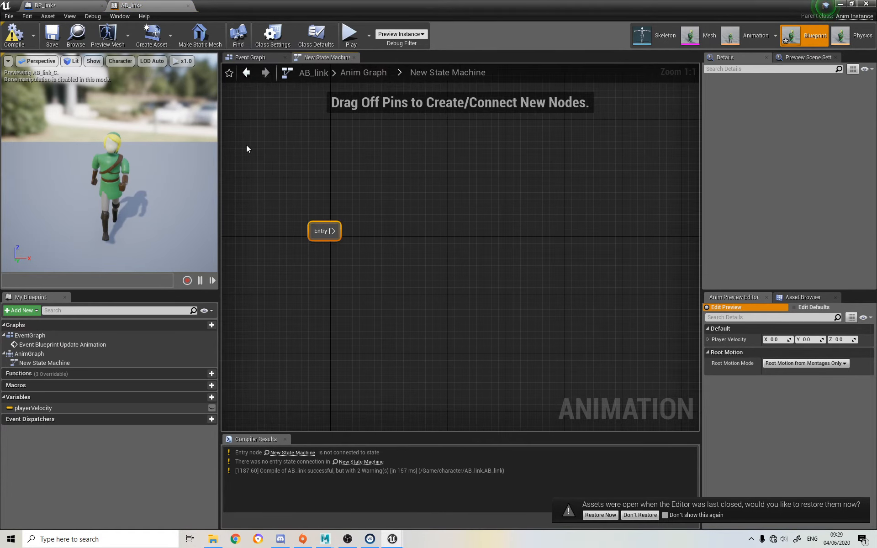
pyautogui.click(256, 56)
pyautogui.click(303, 55)
pyautogui.moveTo(333, 230); pyautogui.dragTo(450, 230)
pyautogui.click(352, 293)
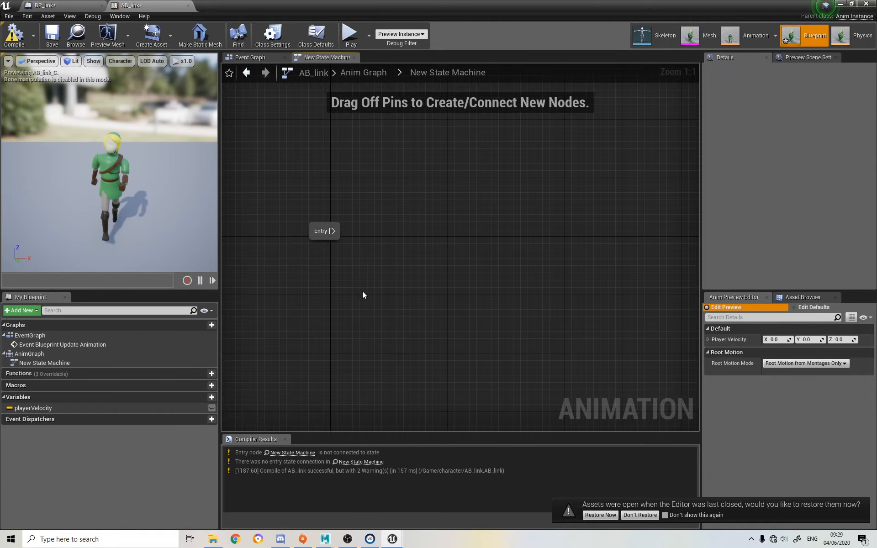
# Place the BS_link blend space from the character folder into the state machine graph as a state
pyautogui.click(851, 4)
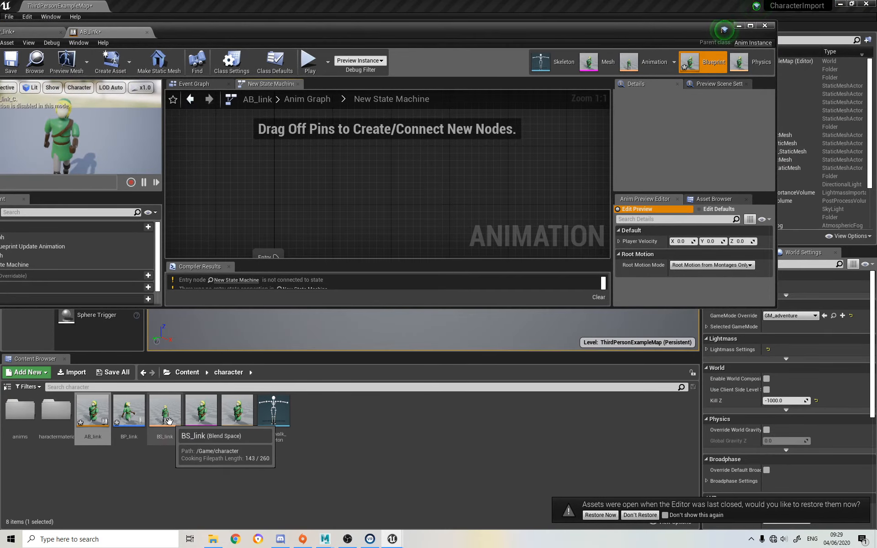
pyautogui.moveTo(168, 420); pyautogui.dragTo(432, 222)
pyautogui.moveTo(333, 234); pyautogui.dragTo(345, 185, button='right')
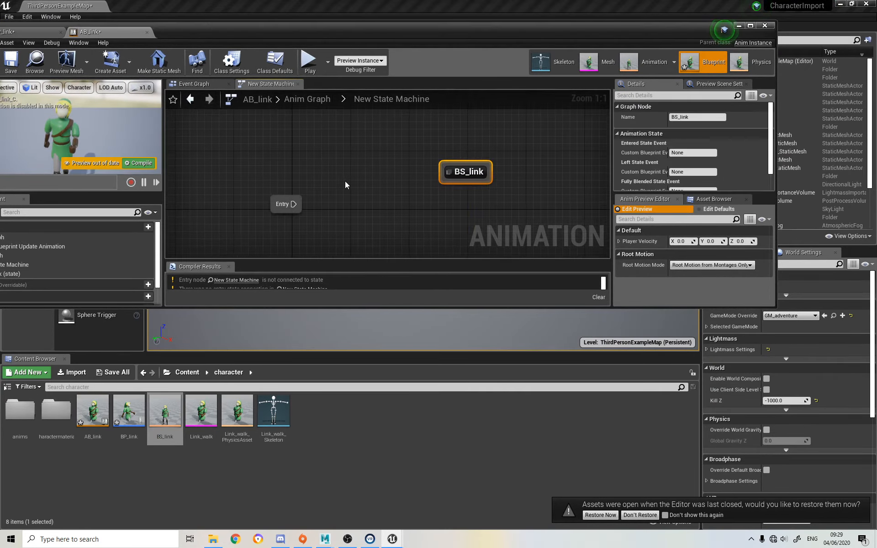
# Connect Entry to the BS_link state, position the state beside Entry, and save AB_link
pyautogui.moveTo(291, 204); pyautogui.dragTo(447, 171)
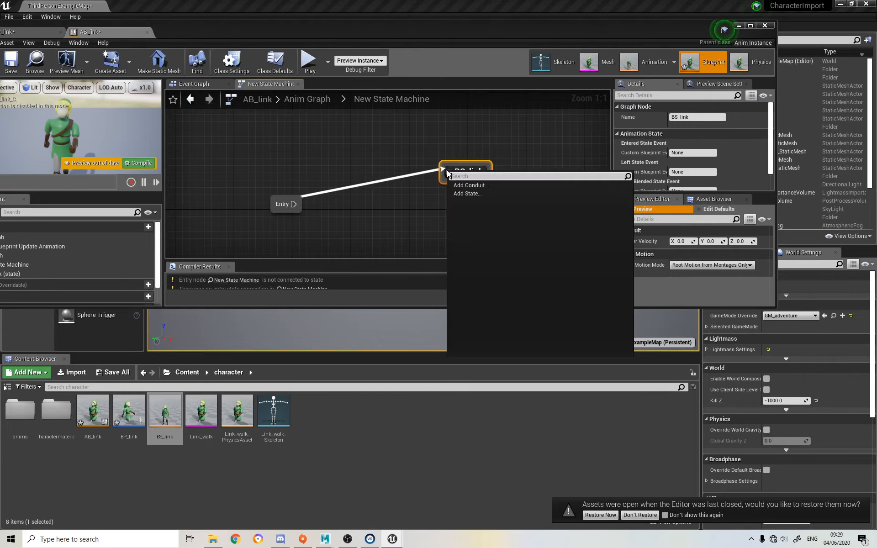
pyautogui.moveTo(295, 203); pyautogui.dragTo(414, 200)
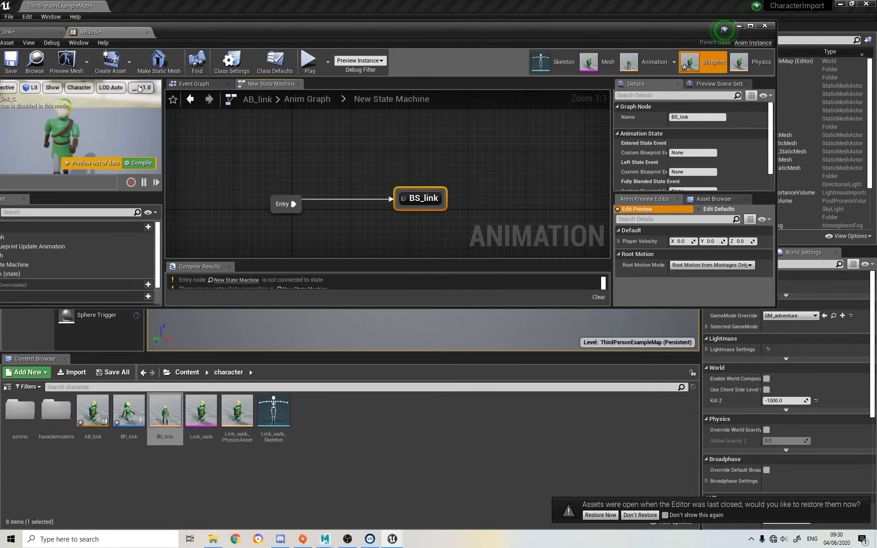
pyautogui.hotkey('ctrl', 's')
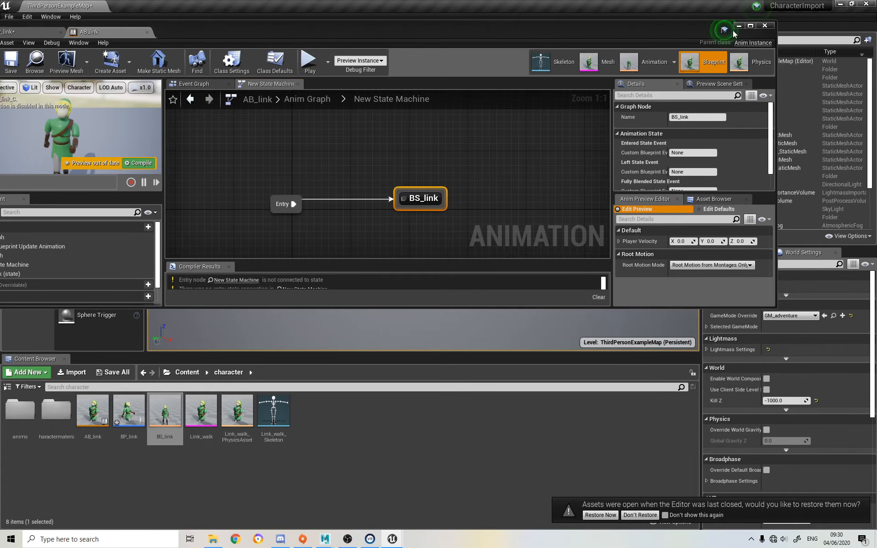
pyautogui.click(750, 26)
pyautogui.moveTo(423, 189); pyautogui.dragTo(434, 252, button='right')
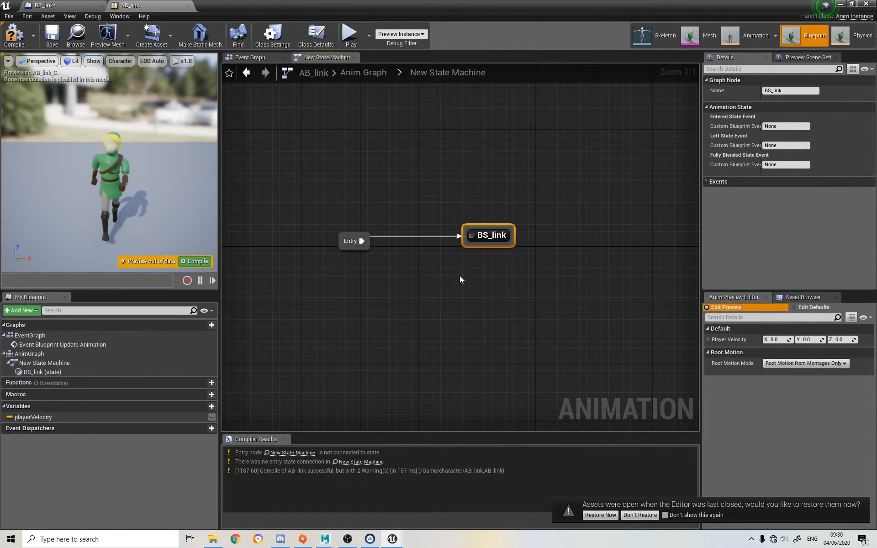
pyautogui.moveTo(485, 245); pyautogui.dragTo(474, 342)
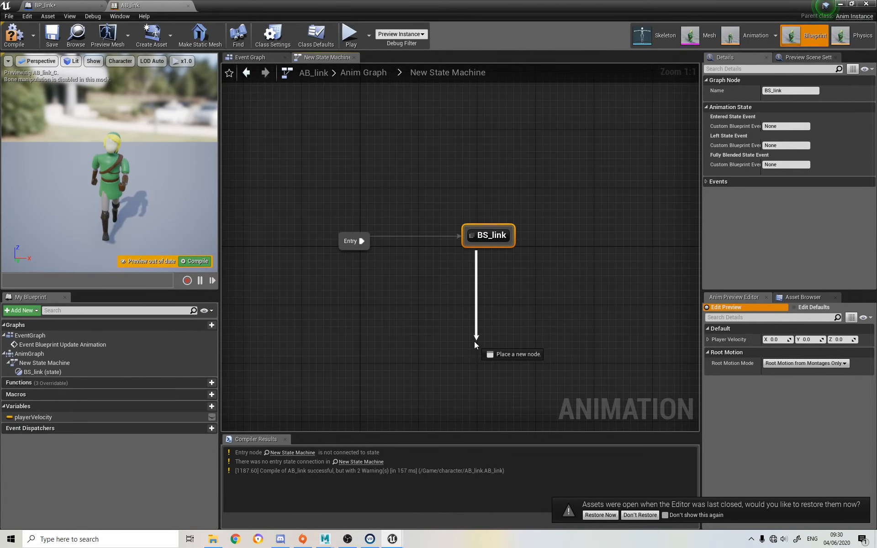
pyautogui.moveTo(475, 342); pyautogui.dragTo(624, 166)
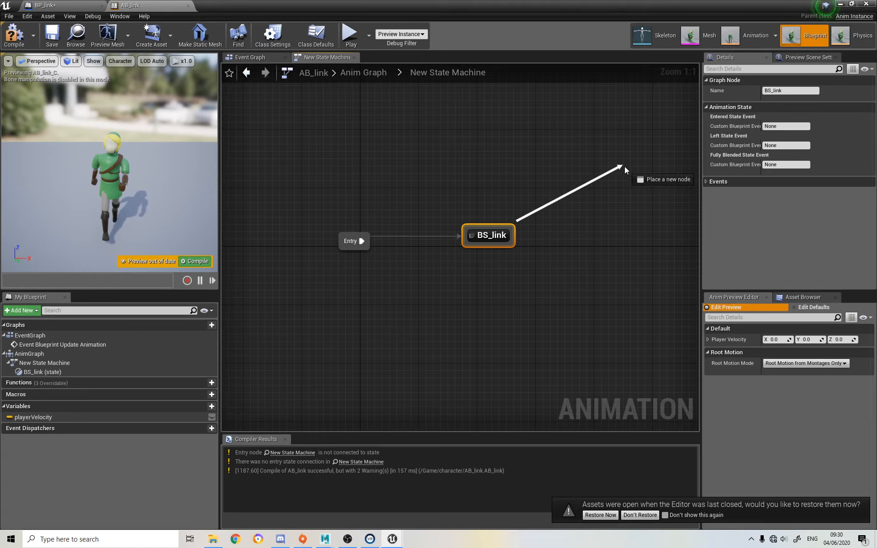
pyautogui.moveTo(624, 166); pyautogui.dragTo(484, 232)
pyautogui.click(432, 292)
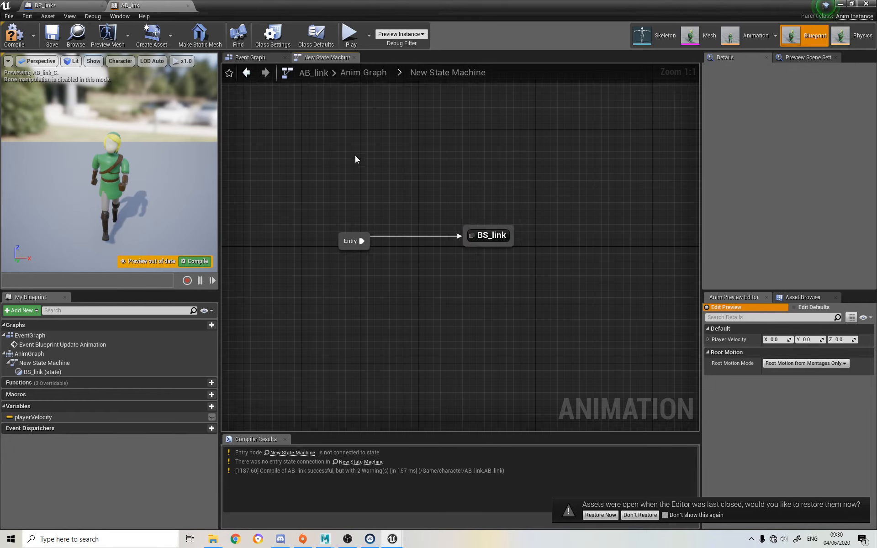
# Open the BS_link state's graph and align its blend space player node with Output Animation Pose
pyautogui.doubleClick(492, 232)
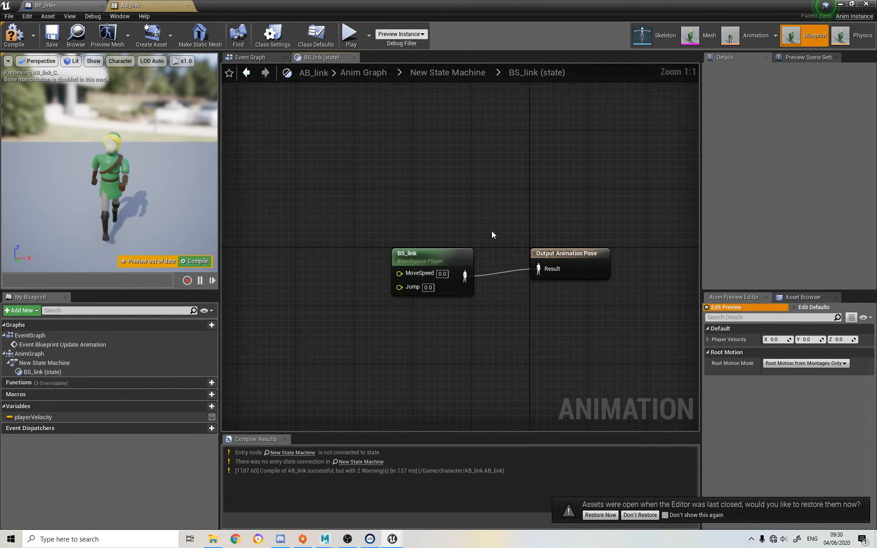
pyautogui.click(435, 69)
pyautogui.click(374, 72)
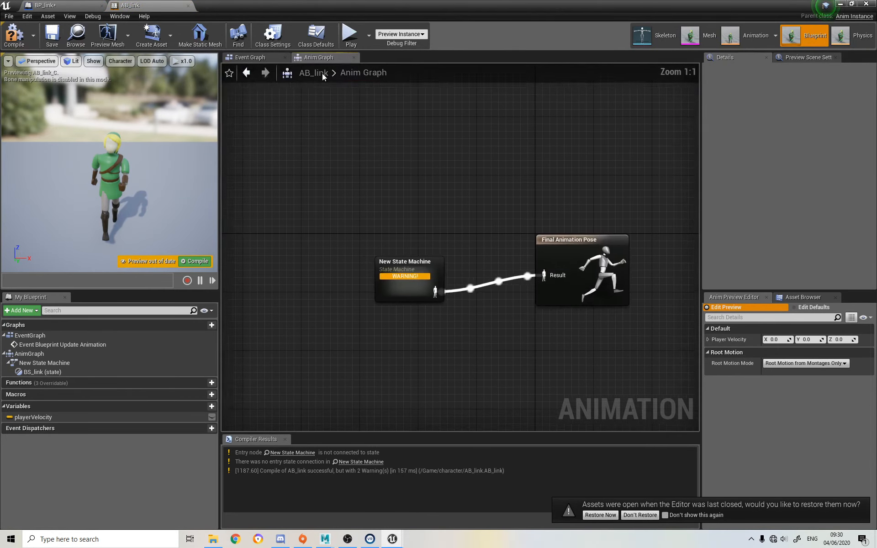
pyautogui.doubleClick(406, 271)
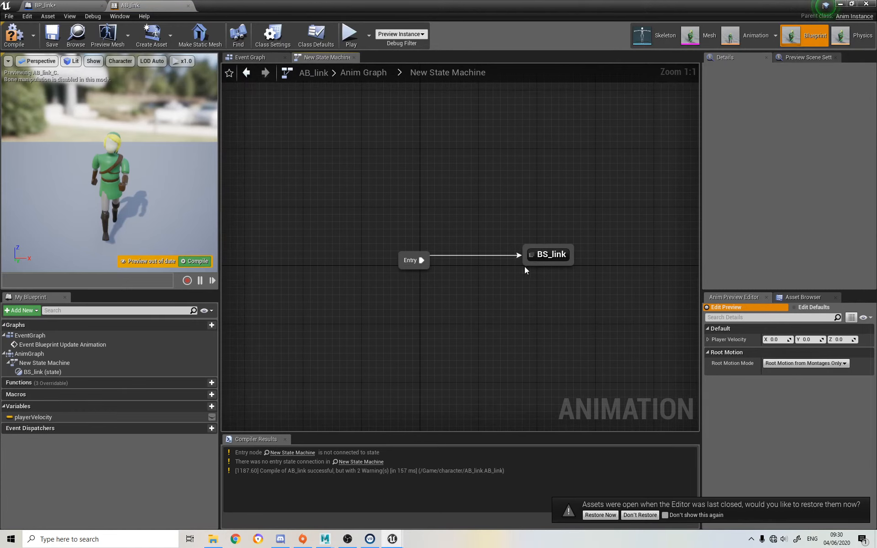
pyautogui.doubleClick(554, 254)
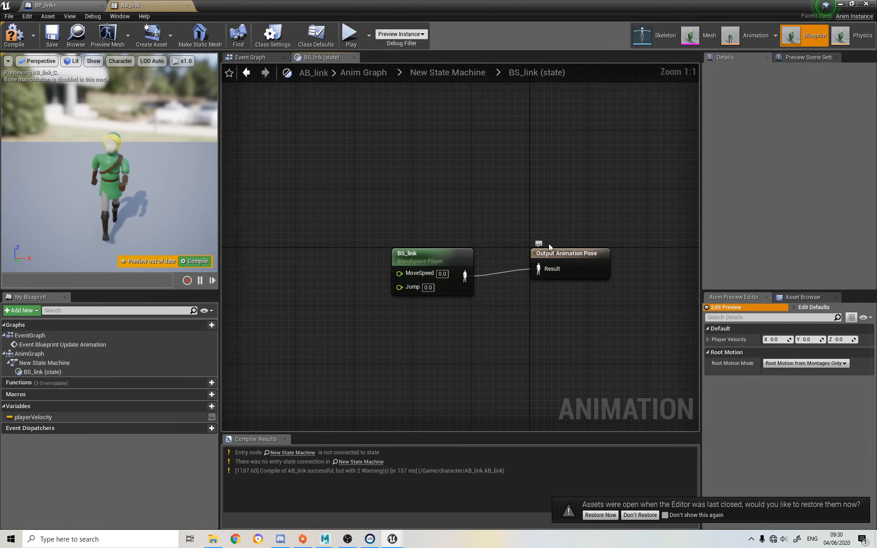
pyautogui.moveTo(436, 259)
pyautogui.mouseDown()
pyautogui.moveTo(437, 244)
pyautogui.moveTo(429, 251)
pyautogui.mouseUp()
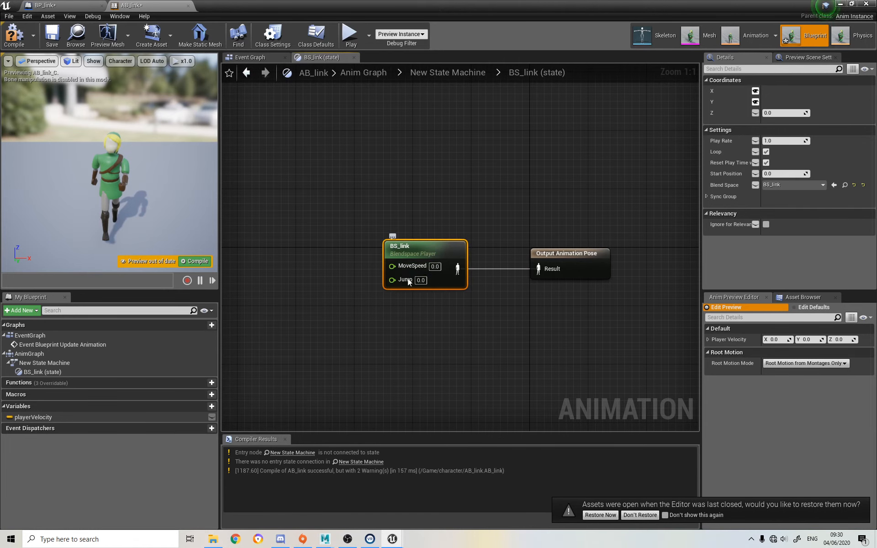
# Preview a blend between MoveSpeed and Jump in the BS_link blend space asset and save it
pyautogui.click(851, 4)
pyautogui.doubleClick(174, 405)
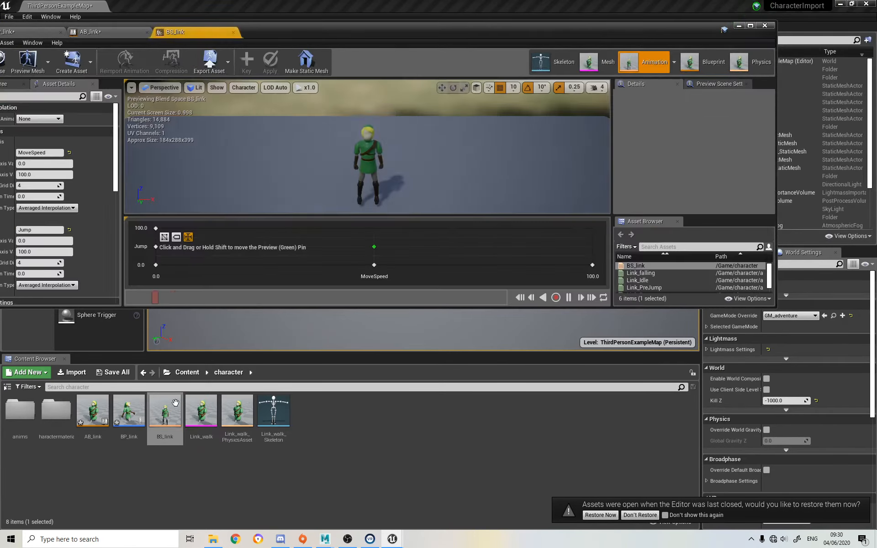
pyautogui.click(750, 26)
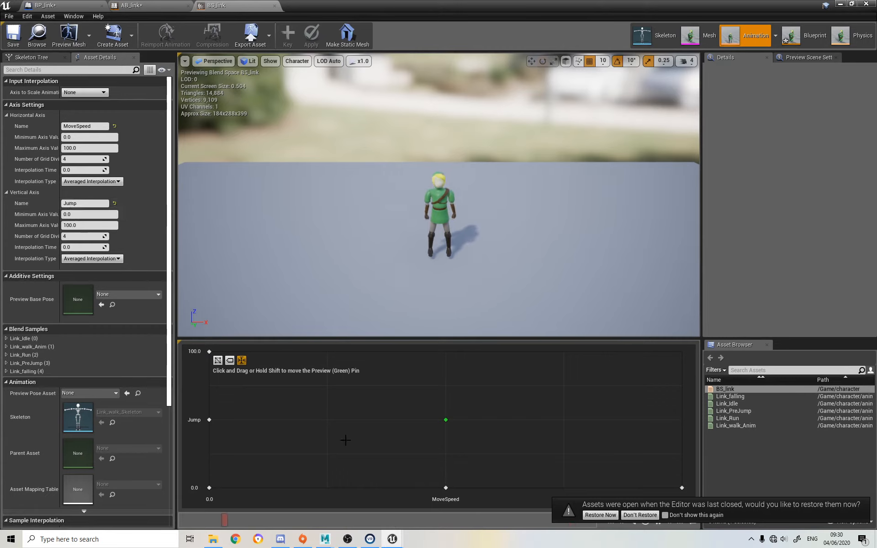
pyautogui.moveTo(445, 420); pyautogui.dragTo(467, 440)
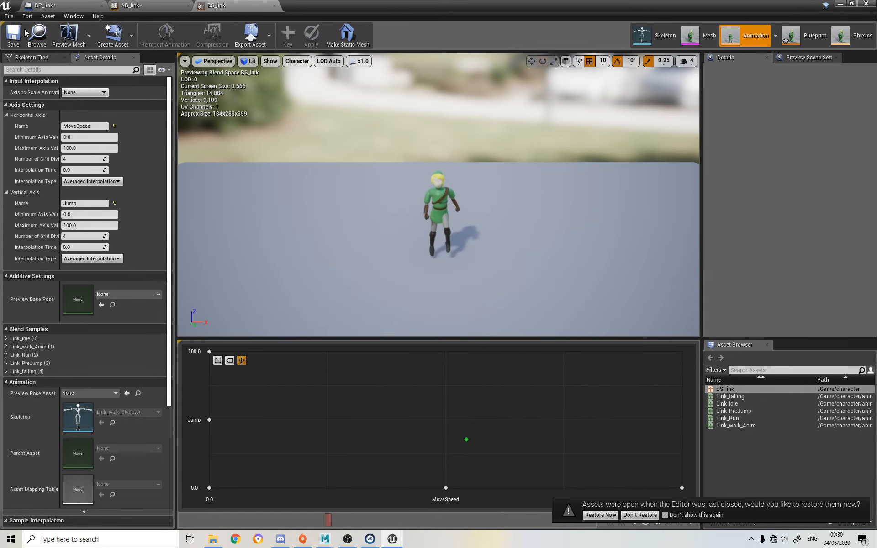
pyautogui.click(14, 36)
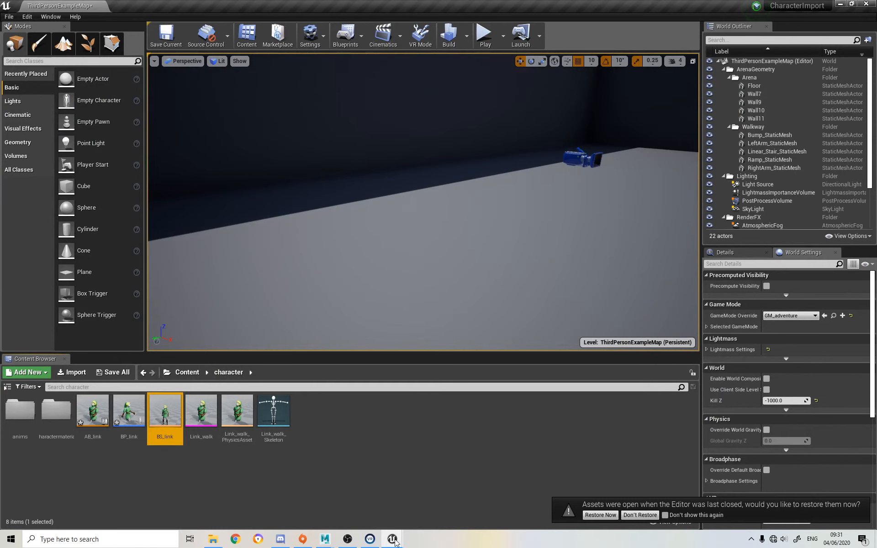
# Return to AB_link and place a playerVelocity getter in the BS_link state graph, ahead of the blend space player
pyautogui.moveTo(391, 540)
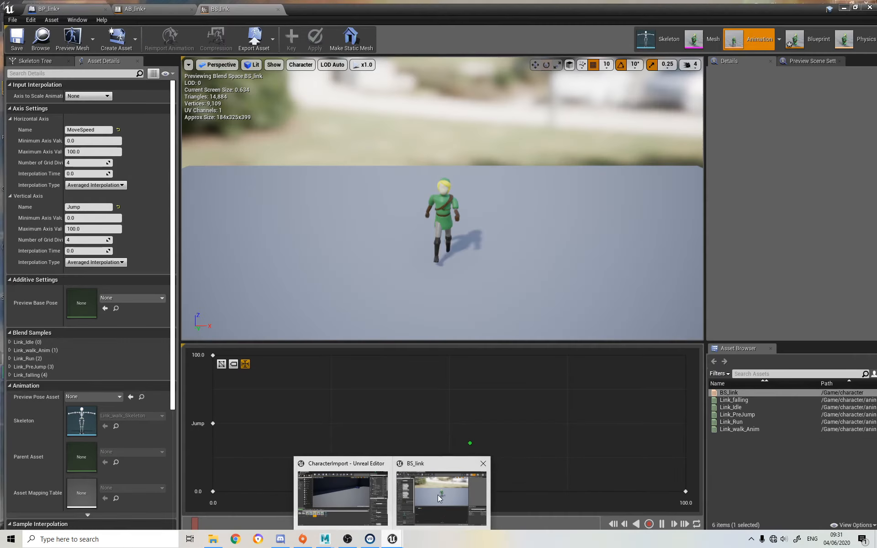
pyautogui.click(441, 498)
pyautogui.click(136, 5)
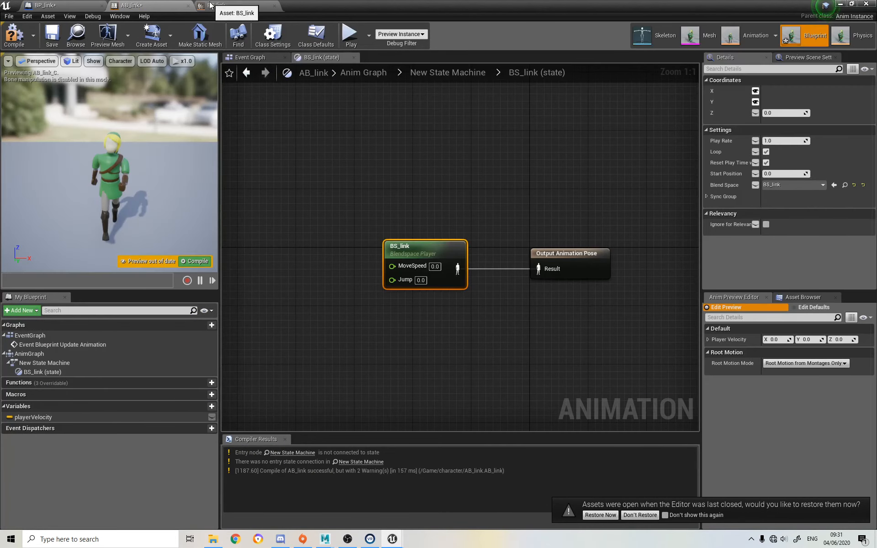
pyautogui.moveTo(355, 269); pyautogui.dragTo(413, 269, button='right')
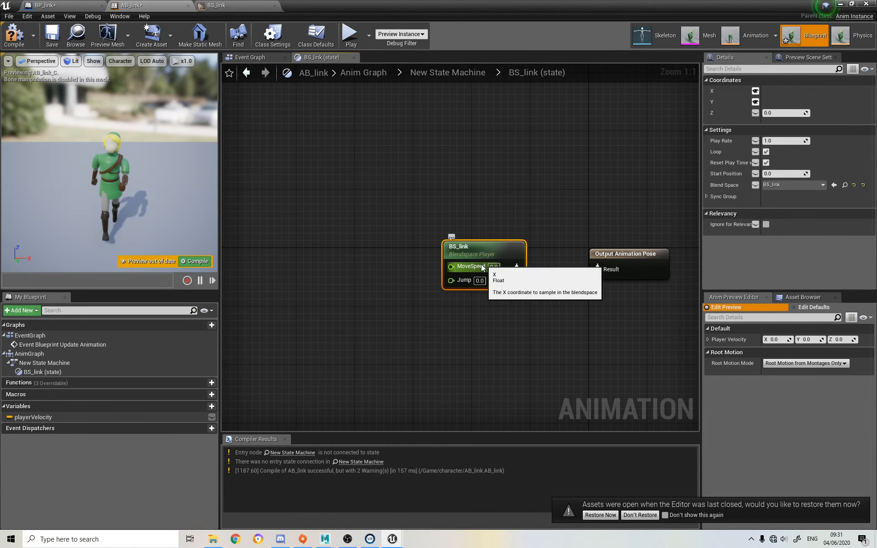
pyautogui.moveTo(448, 288); pyautogui.dragTo(567, 287, button='right')
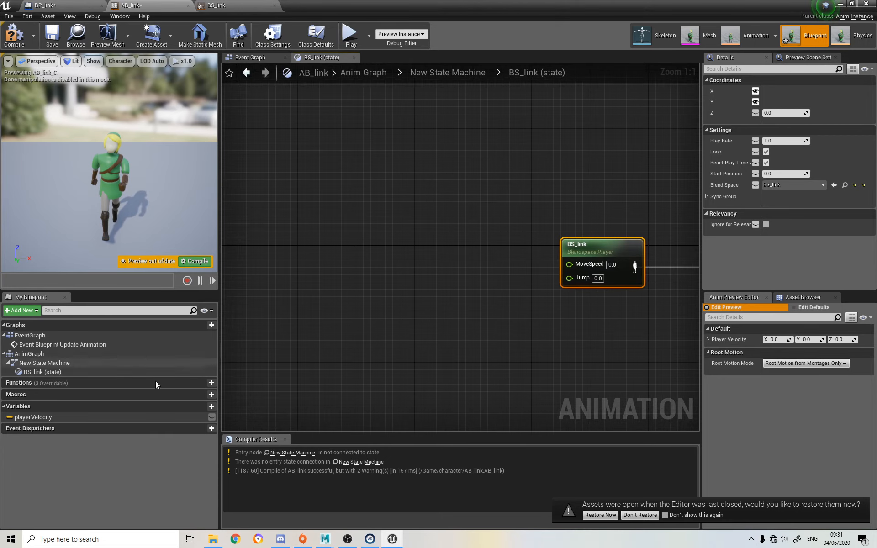
pyautogui.moveTo(29, 417); pyautogui.dragTo(309, 256)
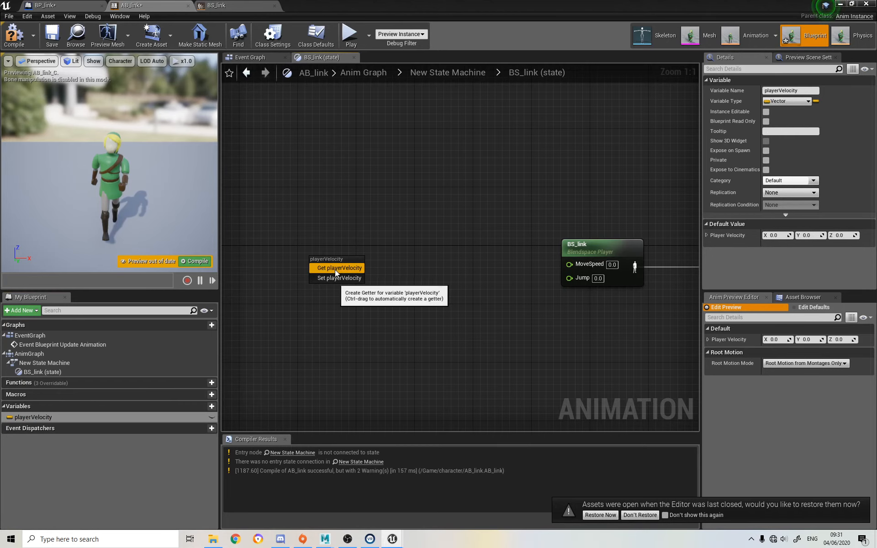
pyautogui.click(337, 268)
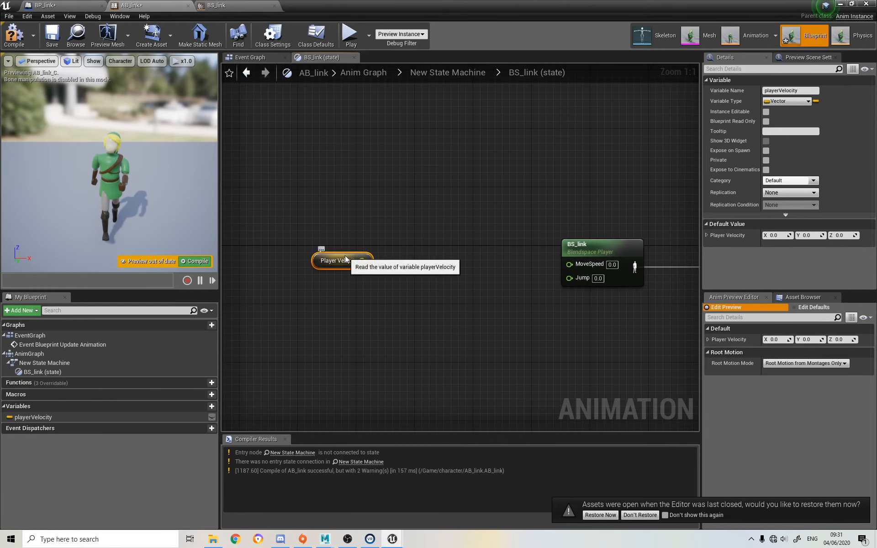
# Check AB_link's Event Graph, then try to connect Player Velocity directly to the BS_link node's MoveSpeed input
pyautogui.click(251, 58)
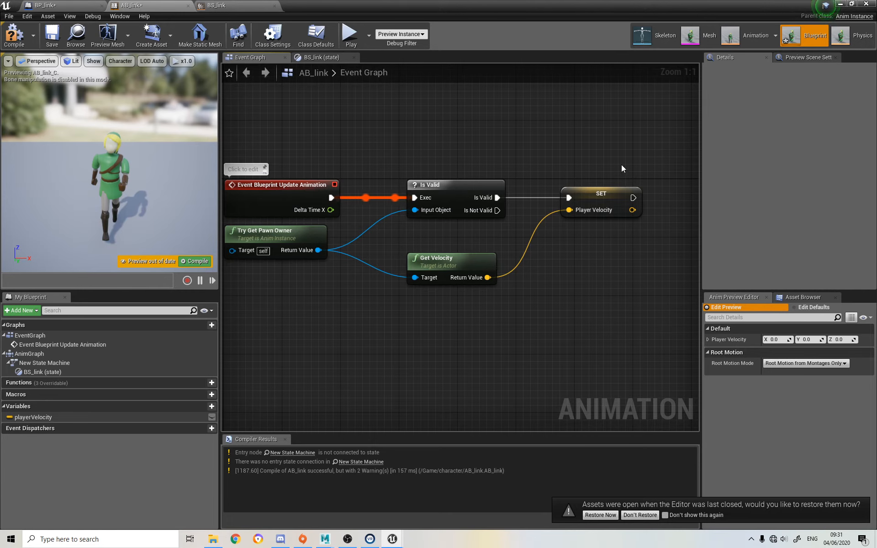
pyautogui.click(316, 57)
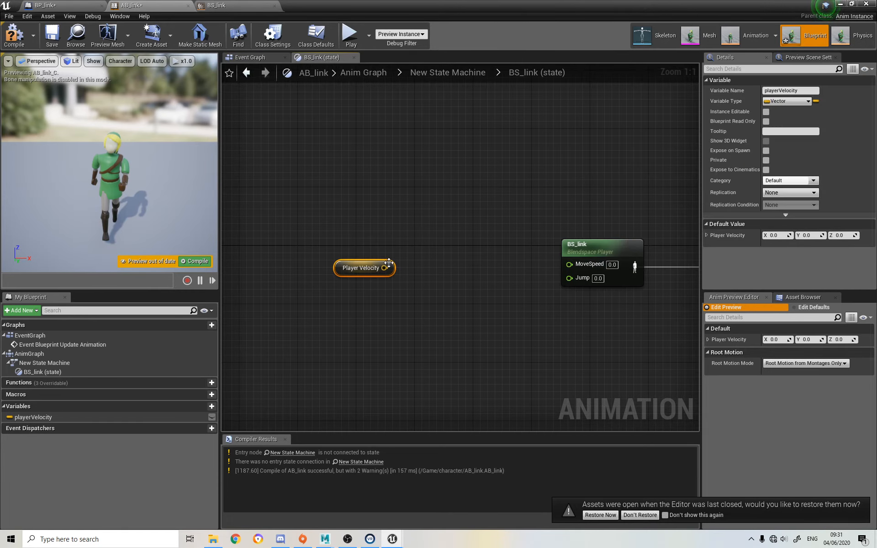
pyautogui.moveTo(384, 268); pyautogui.dragTo(577, 266)
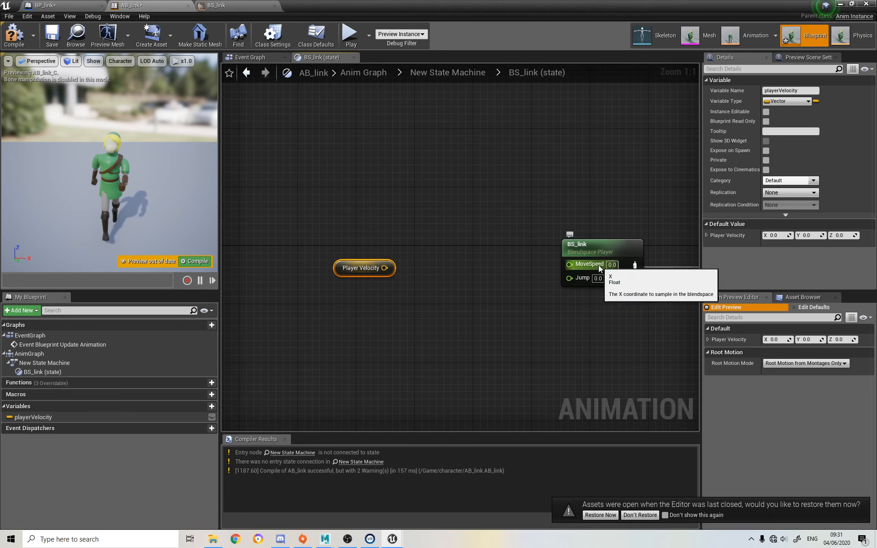
# Move the Player Velocity getter slightly and add a VectorLength node fed by its output in the BS_link state graph
pyautogui.moveTo(352, 267); pyautogui.dragTo(337, 253)
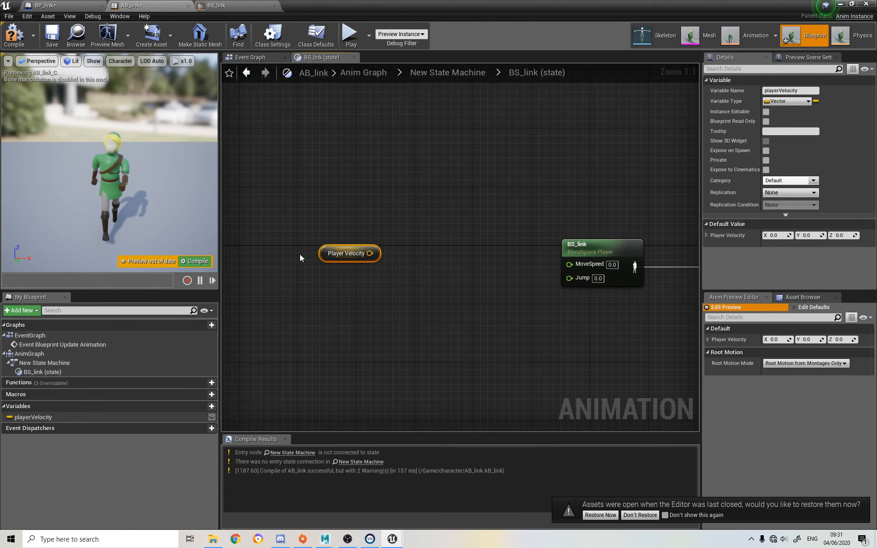
pyautogui.rightClick(309, 280)
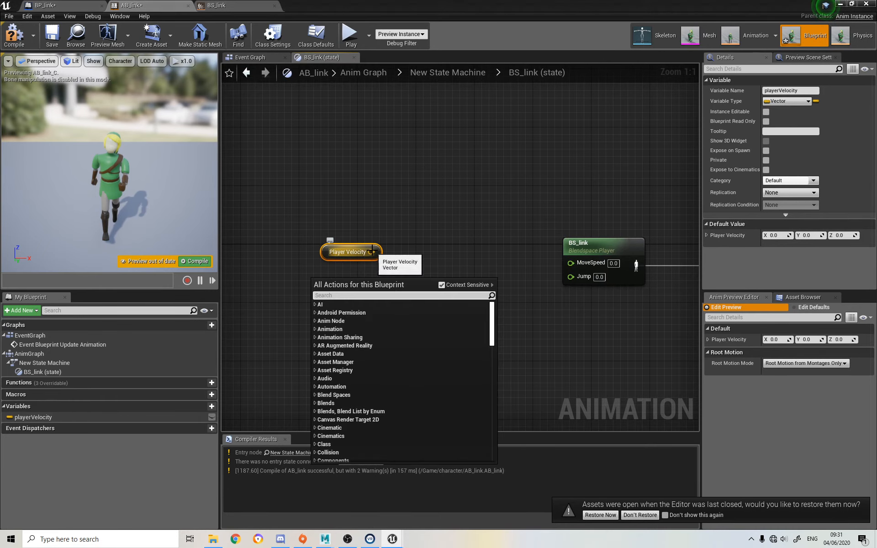
pyautogui.moveTo(371, 252); pyautogui.dragTo(405, 264)
pyautogui.write('get vect')
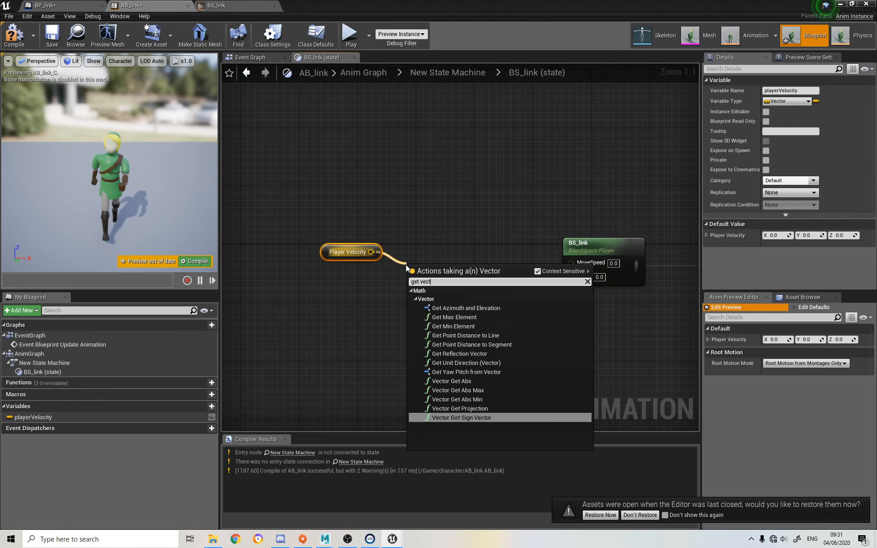
pyautogui.write('or len')
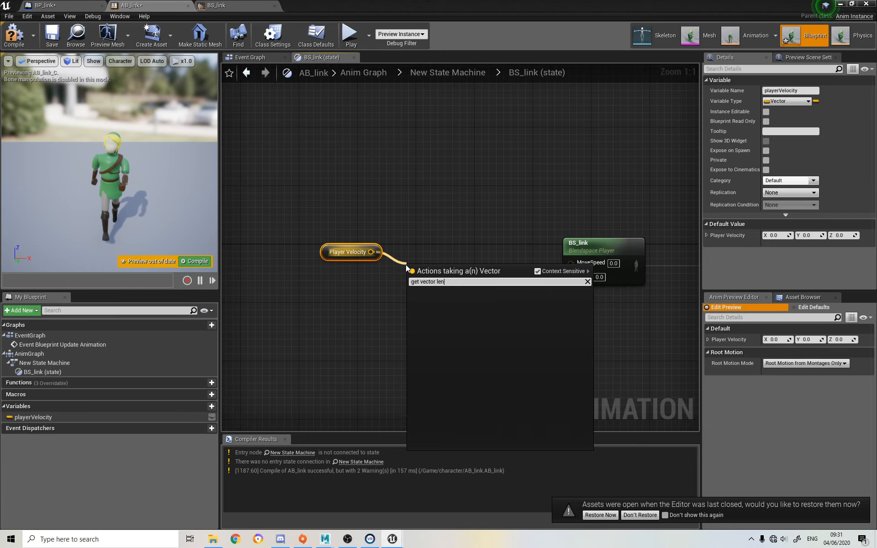
pyautogui.press('BackSpace')
pyautogui.press('BackSpace')
pyautogui.press('BackSpace')
pyautogui.press('BackSpace')
pyautogui.press('BackSpace')
pyautogui.press('BackSpace')
pyautogui.press('BackSpace')
pyautogui.press('BackSpace')
pyautogui.press('BackSpace')
pyautogui.press('BackSpace')
pyautogui.press('BackSpace')
pyautogui.press('BackSpace')
pyautogui.press('BackSpace')
pyautogui.press('BackSpace')
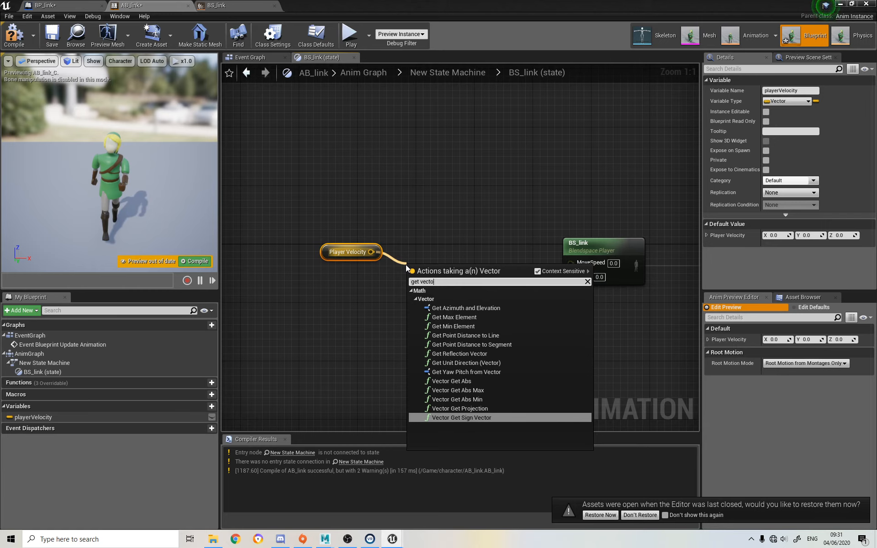
pyautogui.write('vec')
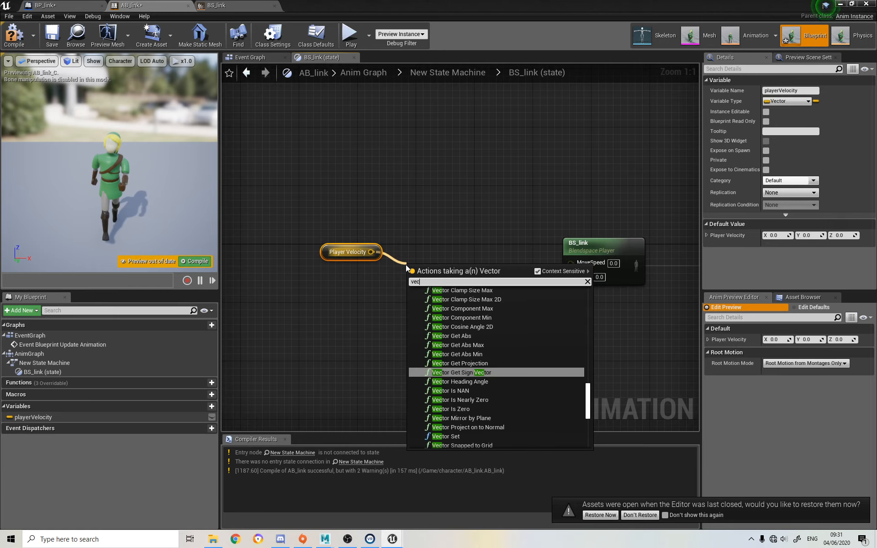
pyautogui.write('tor len')
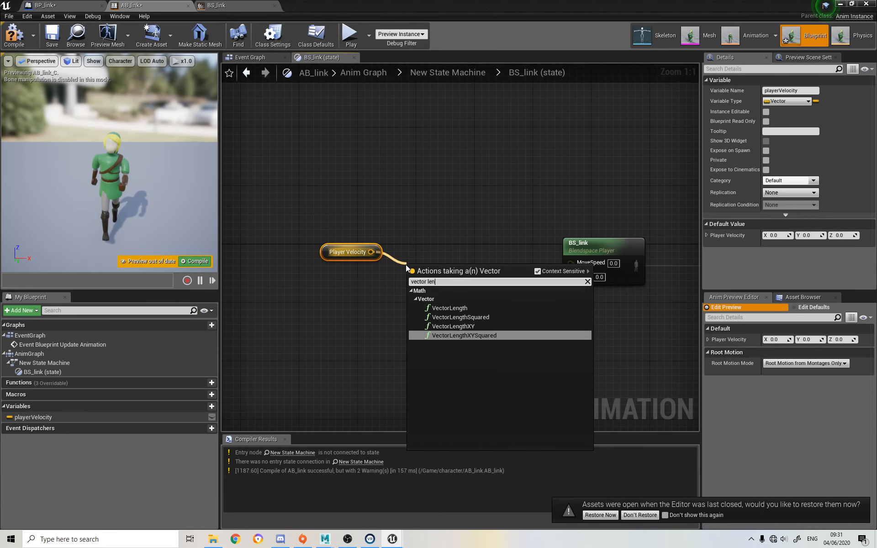
pyautogui.click(470, 307)
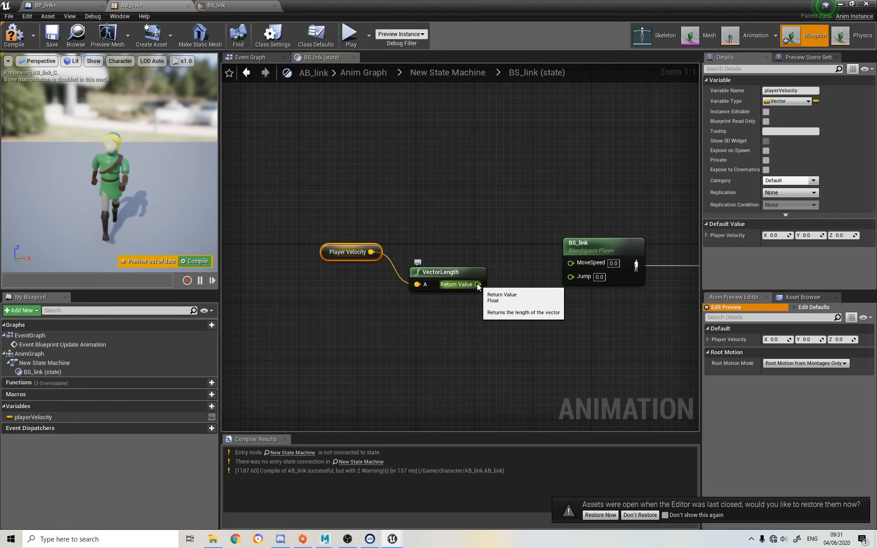
# Connect VectorLength's Return Value to BS_link's MoveSpeed, place the node between the getter and blend space player, and compile AB_link
pyautogui.moveTo(477, 284); pyautogui.dragTo(578, 266)
pyautogui.moveTo(432, 274); pyautogui.dragTo(452, 251)
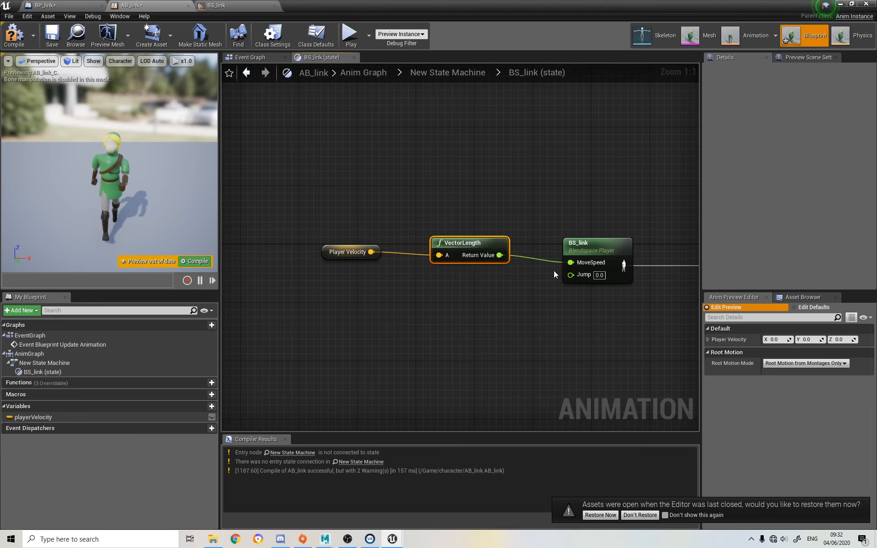
pyautogui.moveTo(569, 312); pyautogui.dragTo(394, 311, button='right')
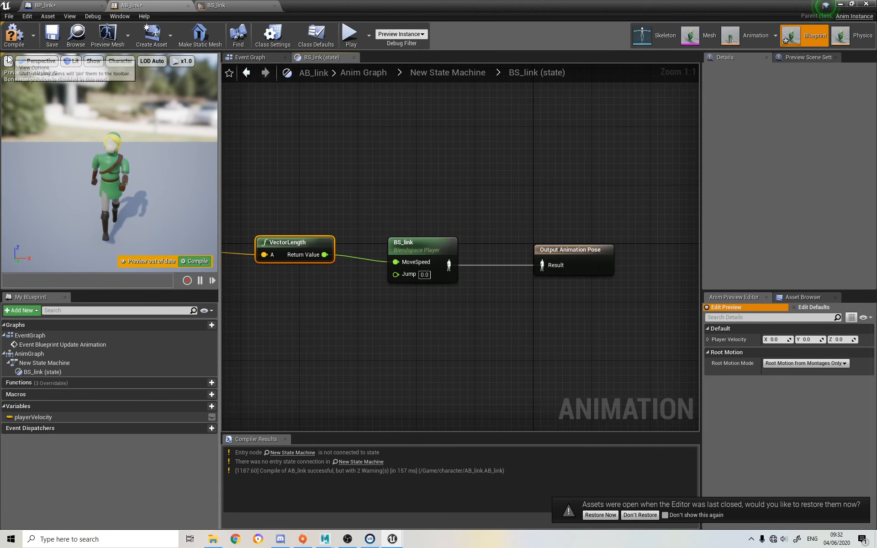
pyautogui.click(15, 37)
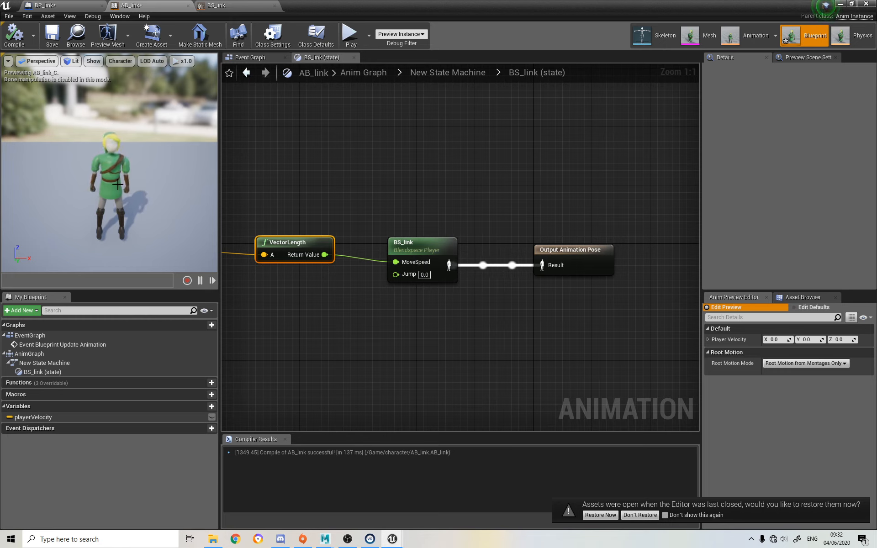
# Test playerVelocity default values of 100 and then 50 on X, Y and Z in the character preview
pyautogui.click(41, 417)
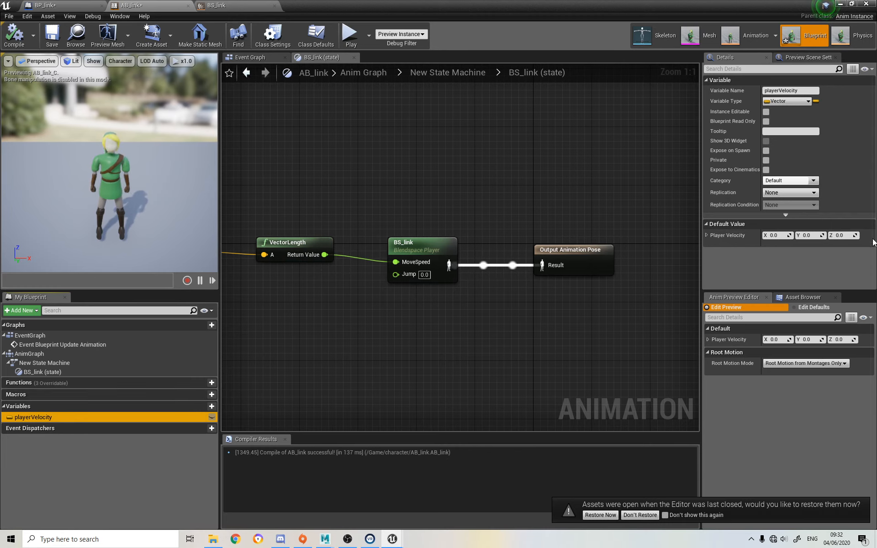
pyautogui.click(776, 235)
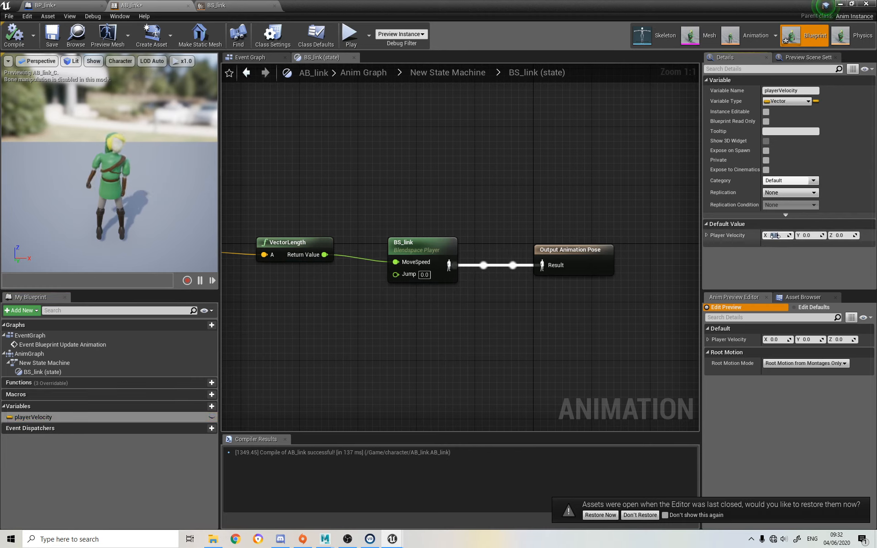
pyautogui.write('100')
pyautogui.press('Tab')
pyautogui.write('100')
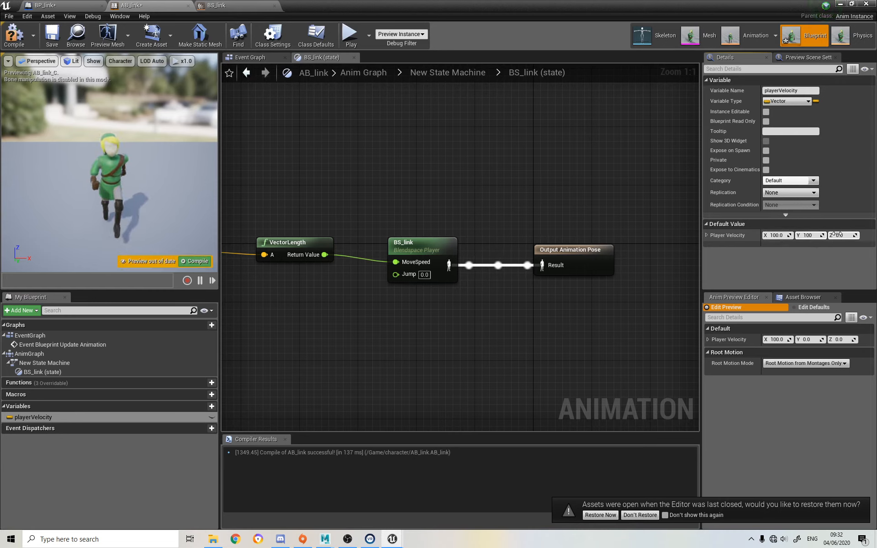
pyautogui.press('Tab')
pyautogui.write('1')
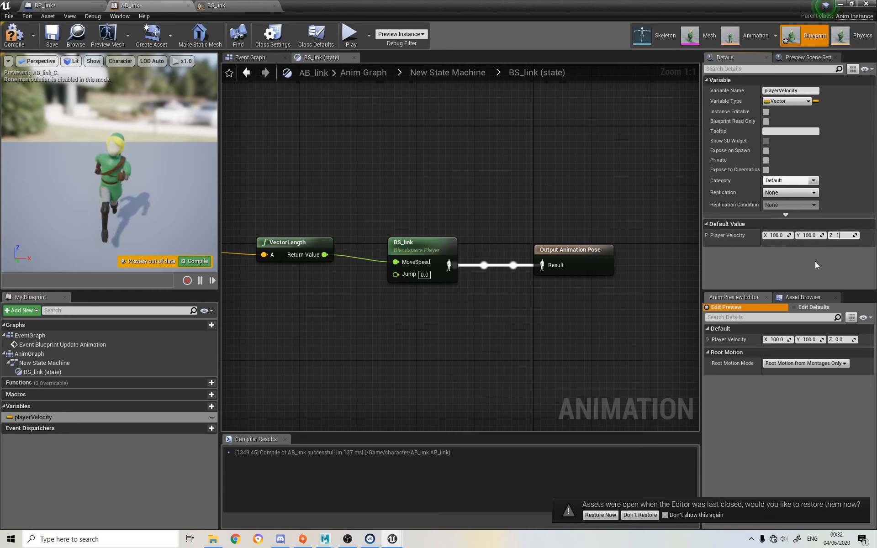
pyautogui.write('00')
pyautogui.press('Return')
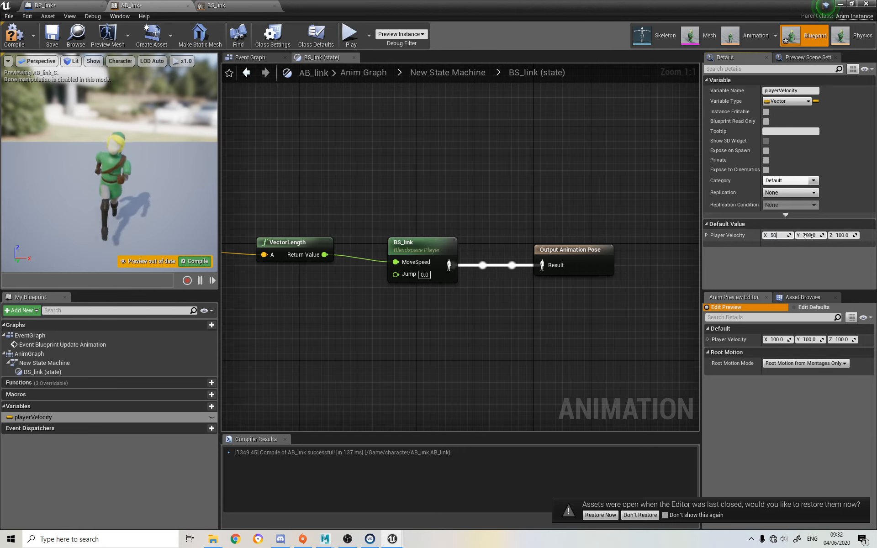
pyautogui.press('Return')
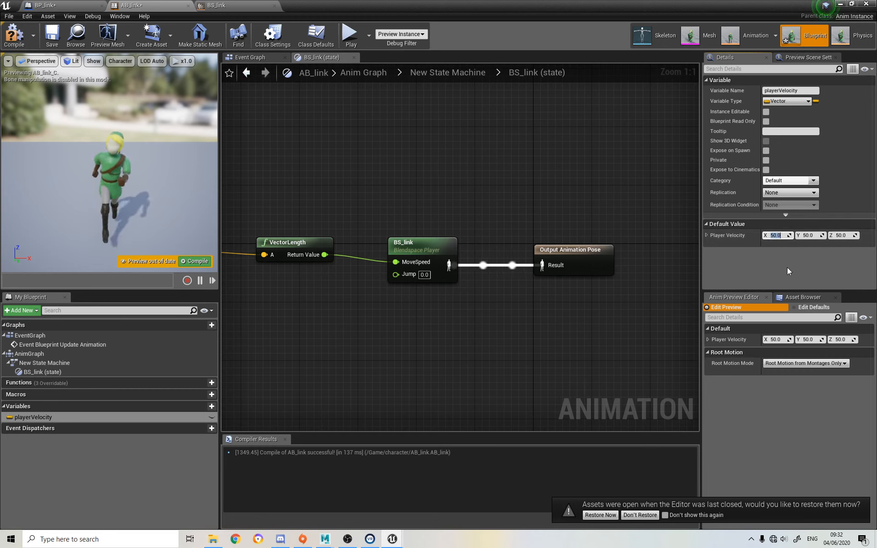
# Set playerVelocity's default X, Y and Z to 10, then compile and save AB_link
pyautogui.write('10')
pyautogui.click(823, 235)
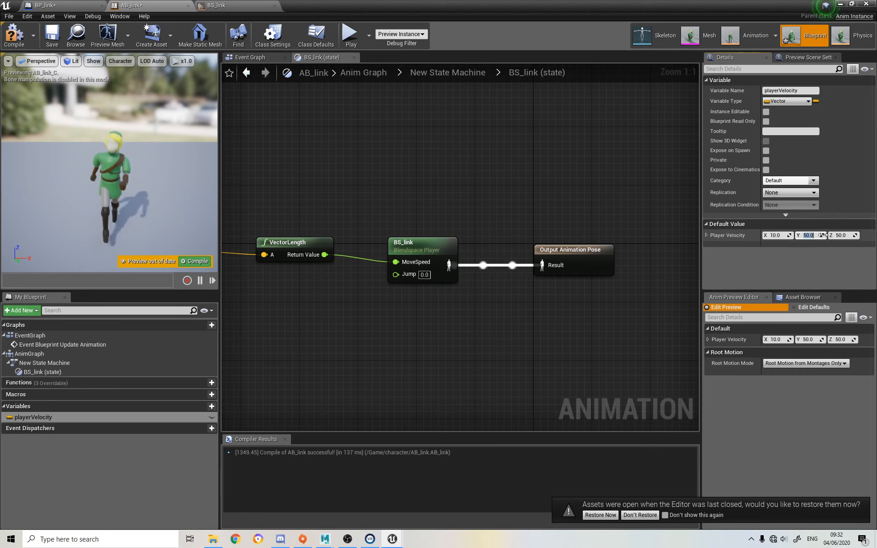
pyautogui.write('10')
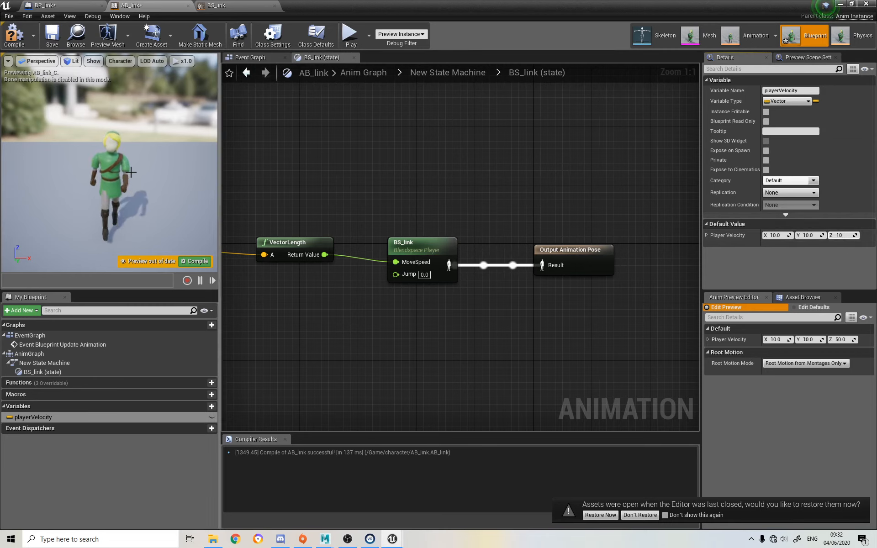
pyautogui.click(23, 43)
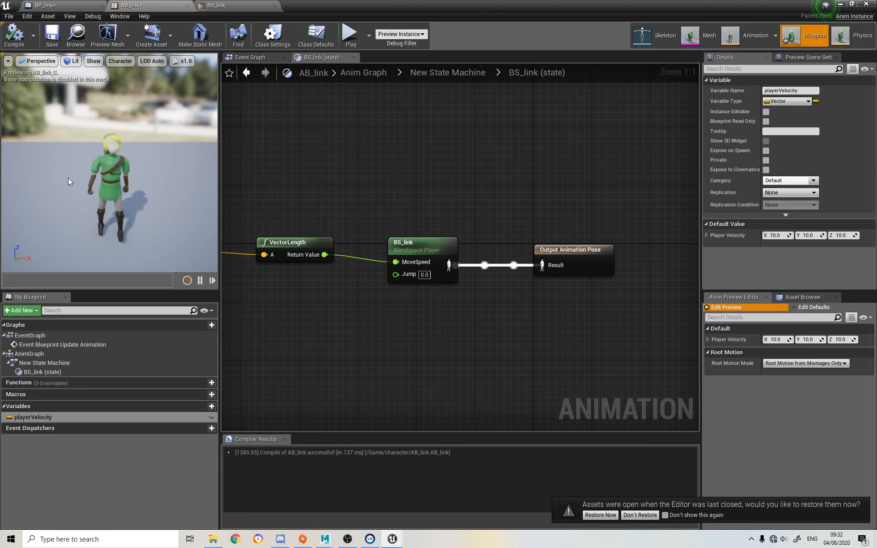
pyautogui.click(45, 39)
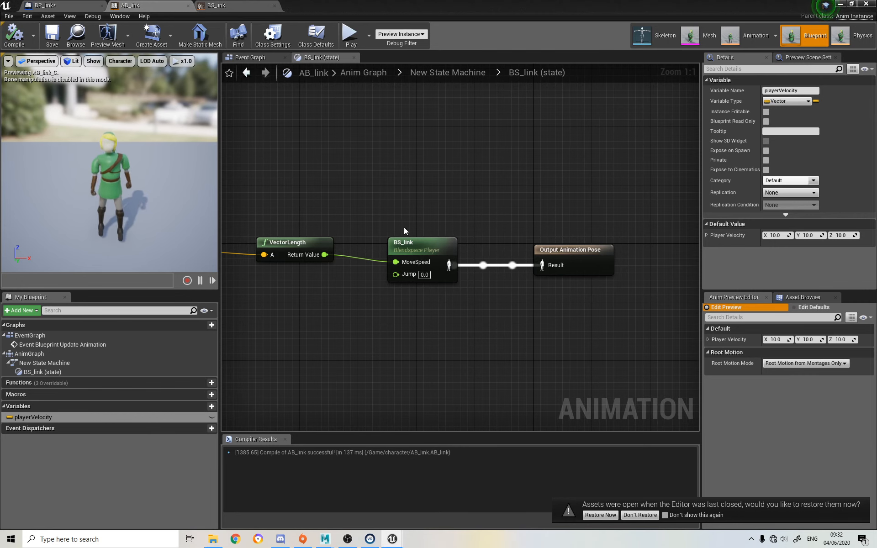
# Reset playerVelocity's default X, Y and Z values to 0 and compile AB_link
pyautogui.click(772, 235)
pyautogui.write('0')
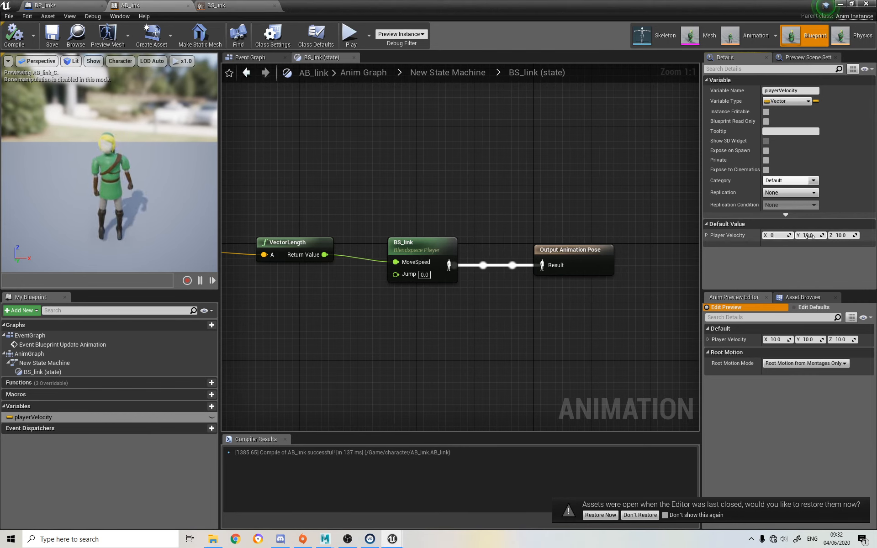
pyautogui.press('Tab')
pyautogui.write('0.0')
pyautogui.press('Return')
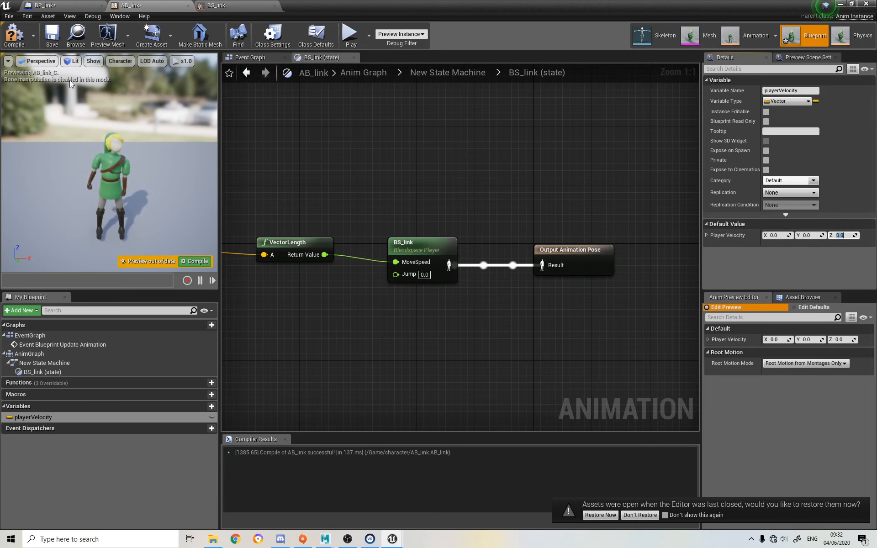
pyautogui.click(14, 35)
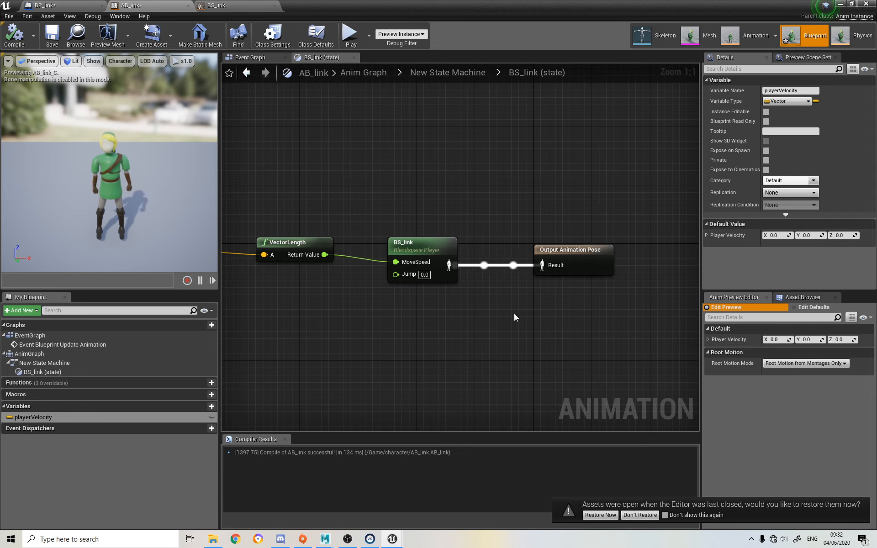
# Go back through New State Machine and Anim Graph to AB_link's Event Graph and recompile the blueprint
pyautogui.moveTo(389, 193); pyautogui.dragTo(457, 171, button='right')
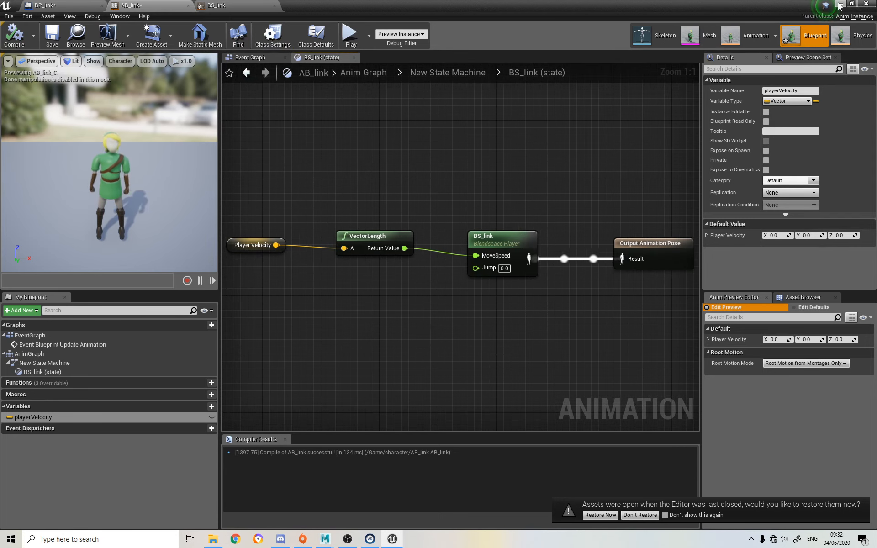
pyautogui.click(447, 72)
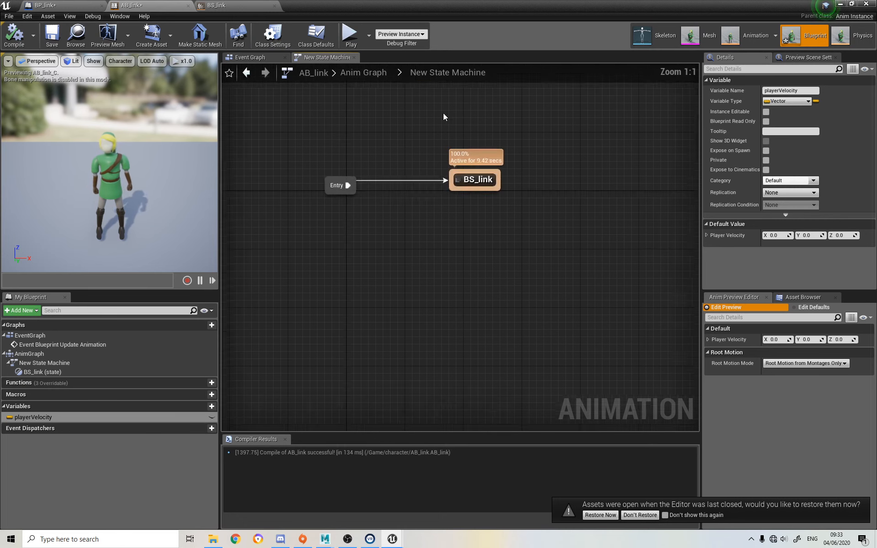
pyautogui.click(351, 76)
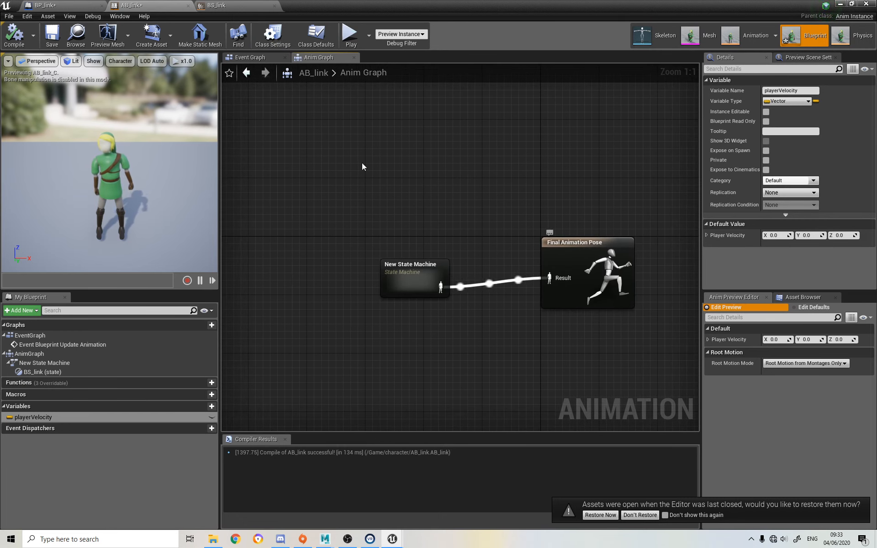
pyautogui.click(252, 58)
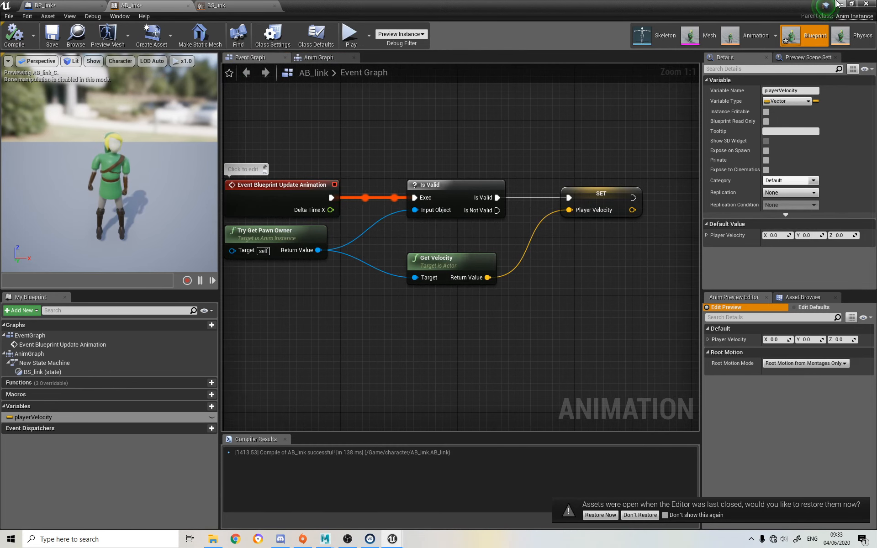
# Return to the ThirdPersonExampleMap level and play-test Link's animation, ending the play session when done
pyautogui.click(838, 4)
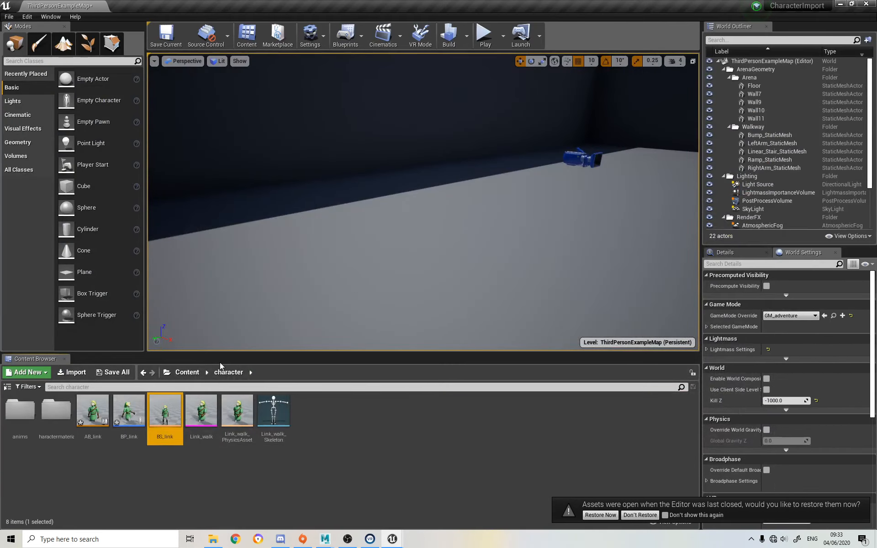
pyautogui.click(485, 34)
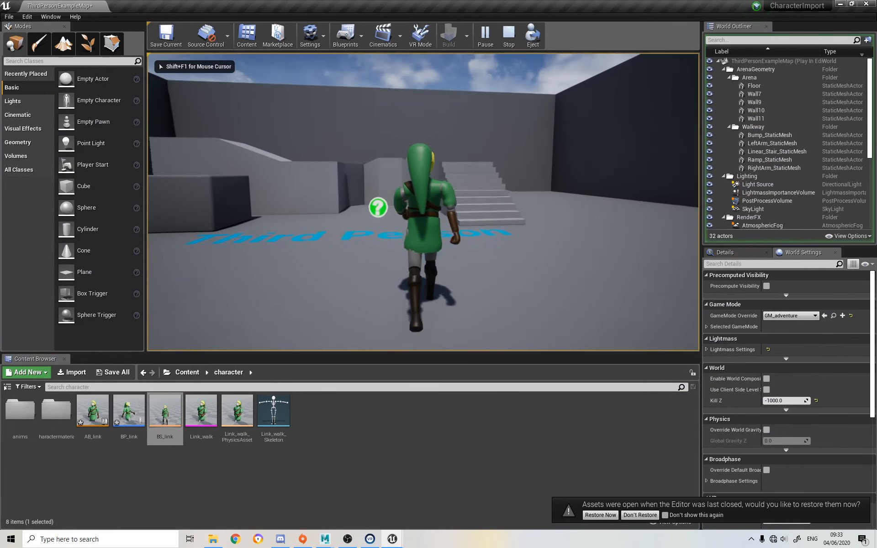
pyautogui.press('Escape')
# Select the placed Link character in the level, open the BP_link blueprint, and show its 3D viewport
pyautogui.click(412, 227)
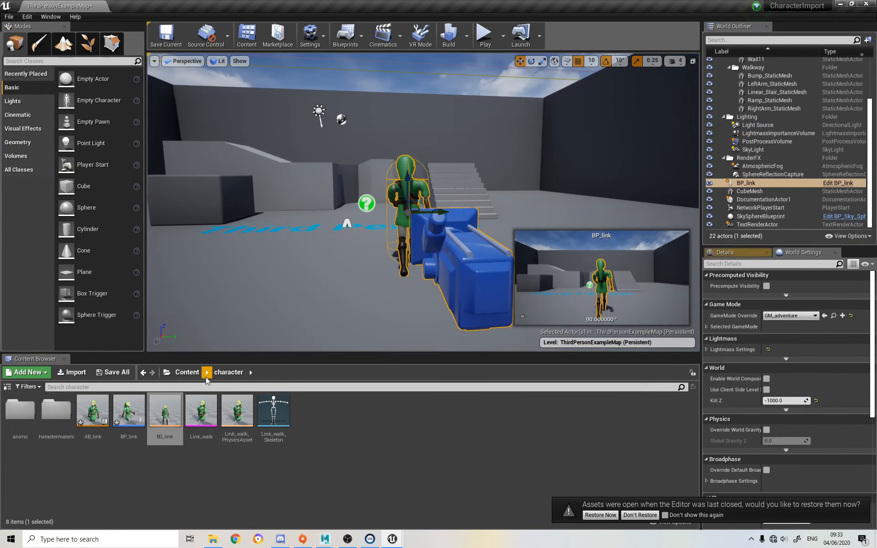
pyautogui.click(119, 414)
pyautogui.doubleClick(119, 414)
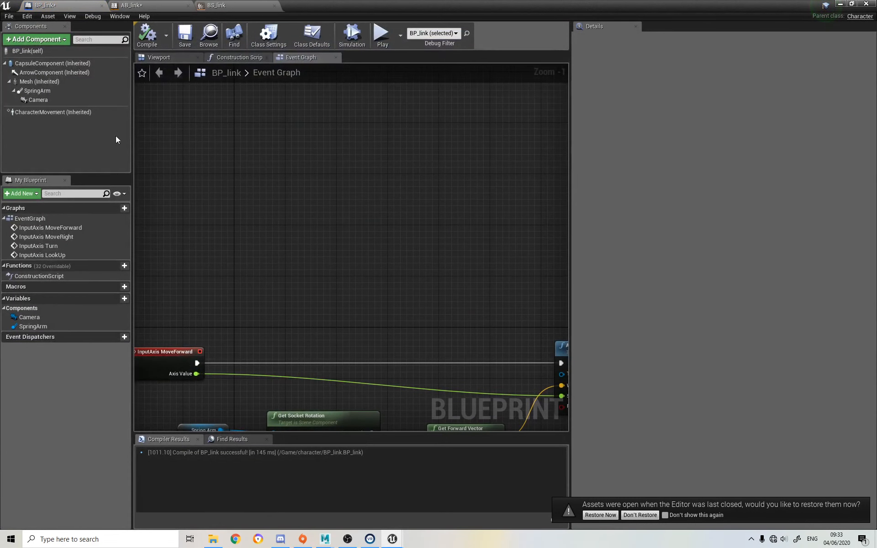
pyautogui.click(176, 58)
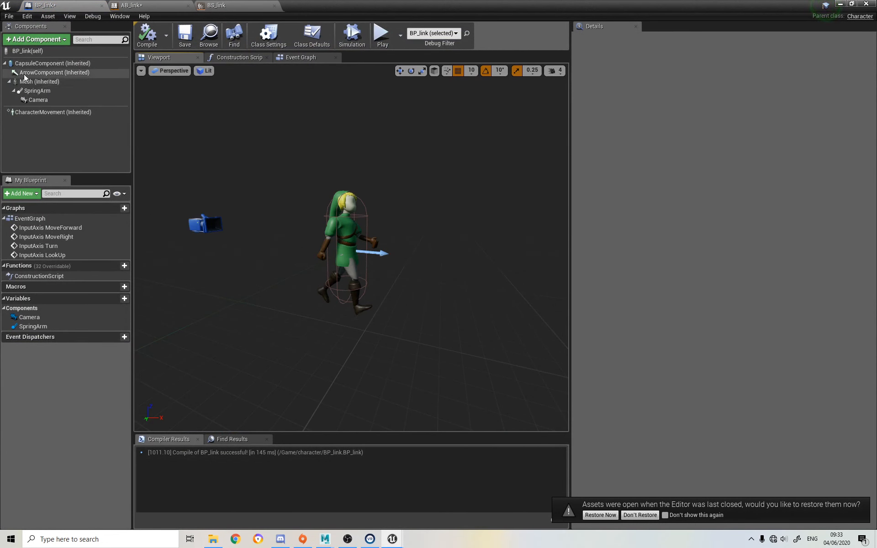
# Assign AB_link as the Anim Class of BP_link's Mesh component, and compile and save the blueprint
pyautogui.click(37, 90)
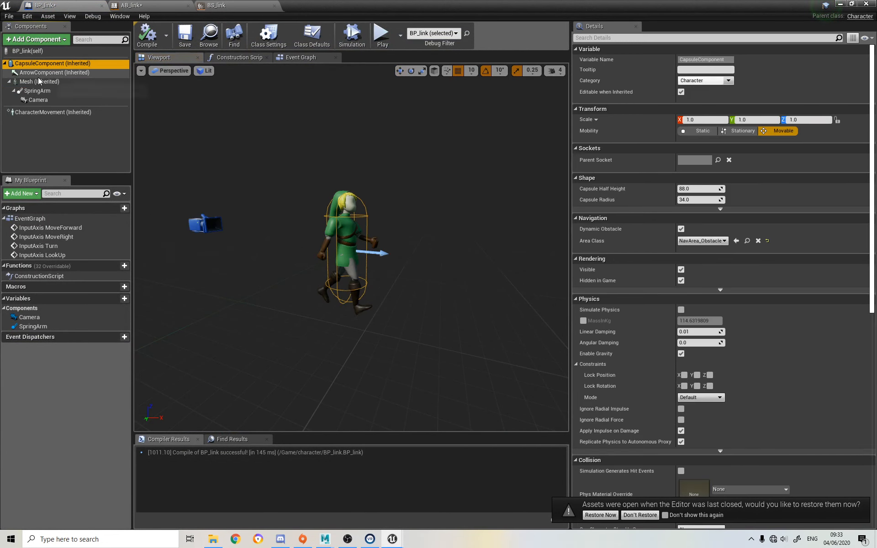
pyautogui.click(37, 82)
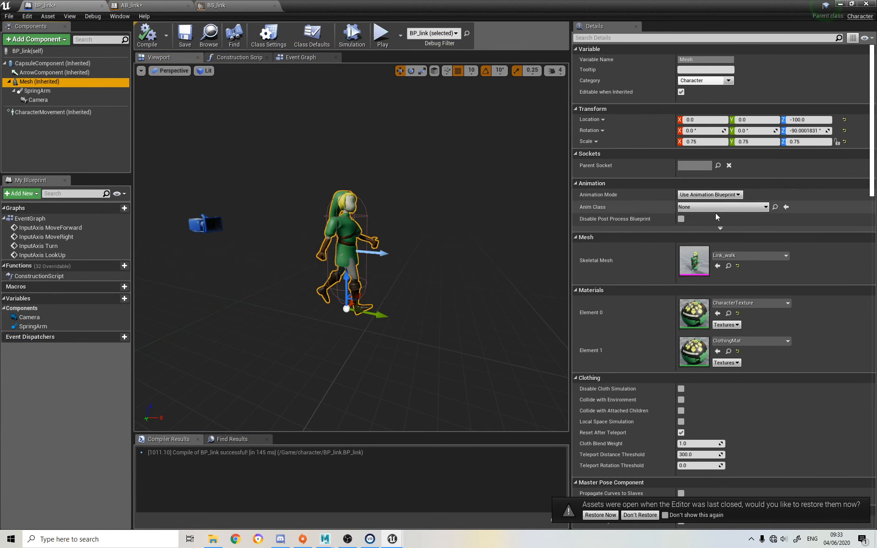
pyautogui.click(715, 207)
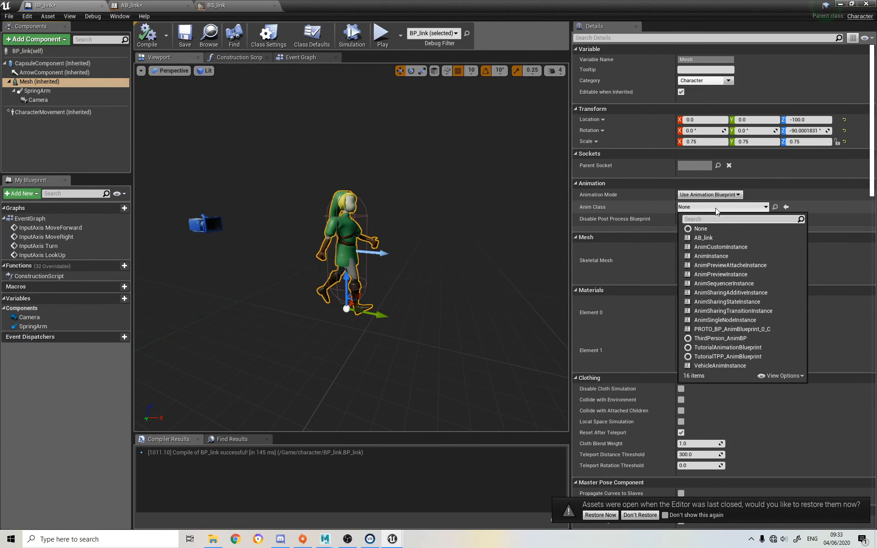
pyautogui.click(717, 237)
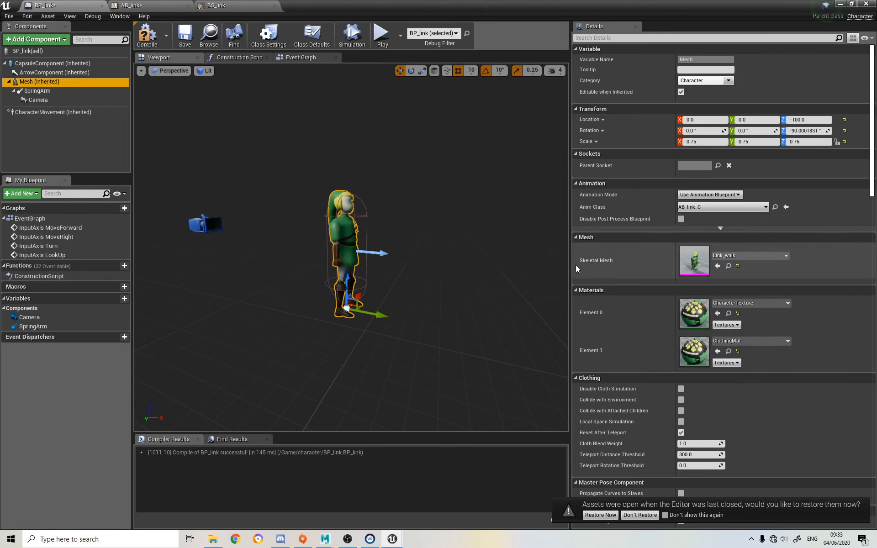
pyautogui.keyDown('alt'); pyautogui.moveTo(474, 216); pyautogui.dragTo(348, 217); pyautogui.keyUp('alt')
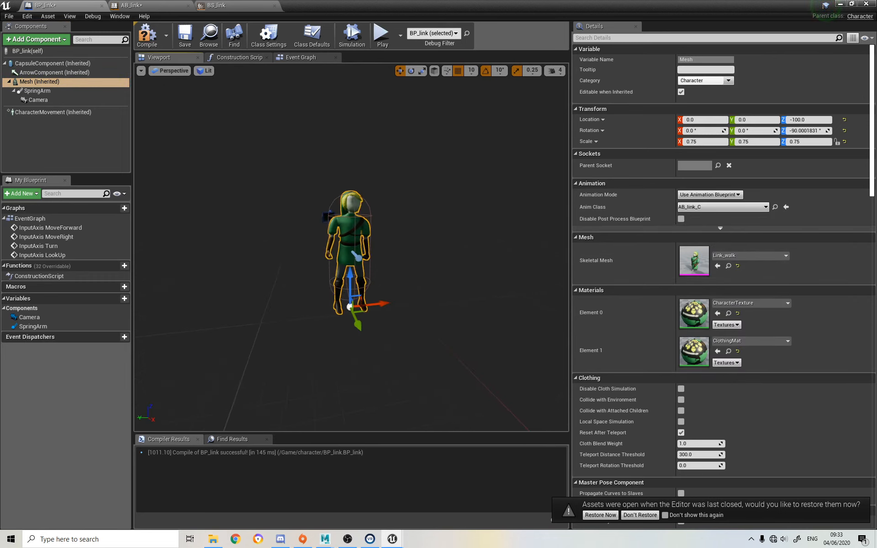
pyautogui.keyDown('alt'); pyautogui.moveTo(384, 190); pyautogui.dragTo(539, 200); pyautogui.keyUp('alt')
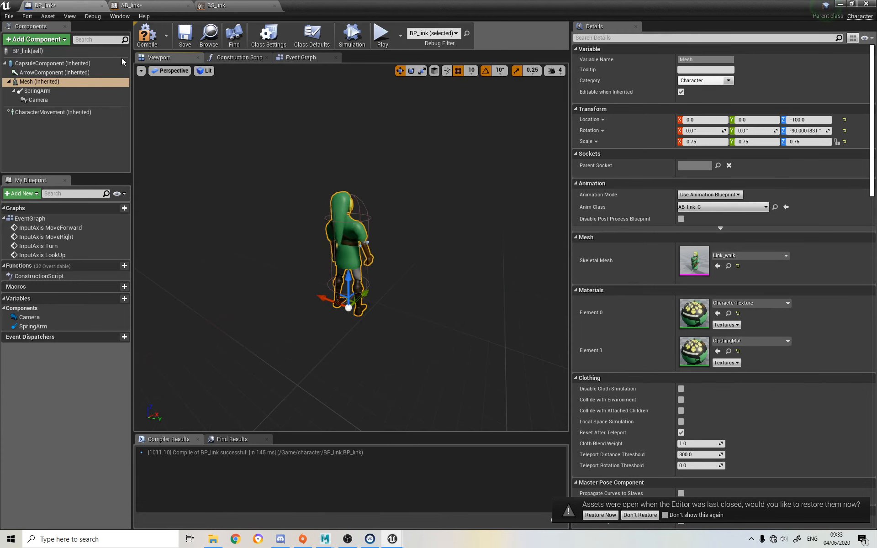
pyautogui.click(142, 42)
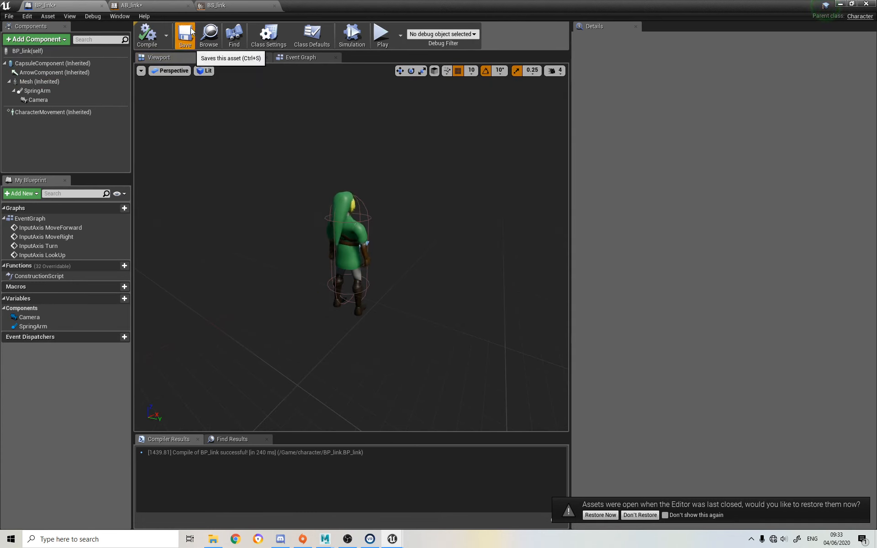
pyautogui.click(185, 36)
# Return to the ThirdPersonExampleMap level and play-test Link running around the map, ending the session when done
pyautogui.click(846, 5)
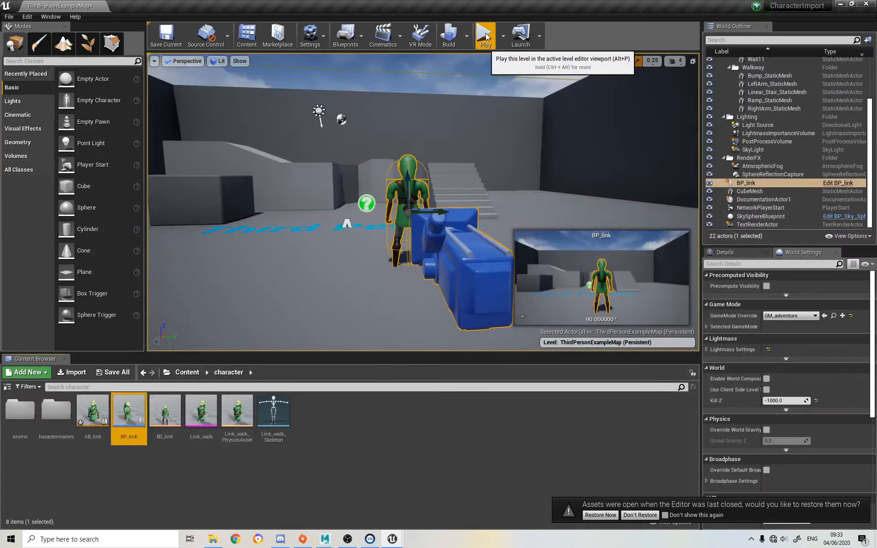
pyautogui.press('w')
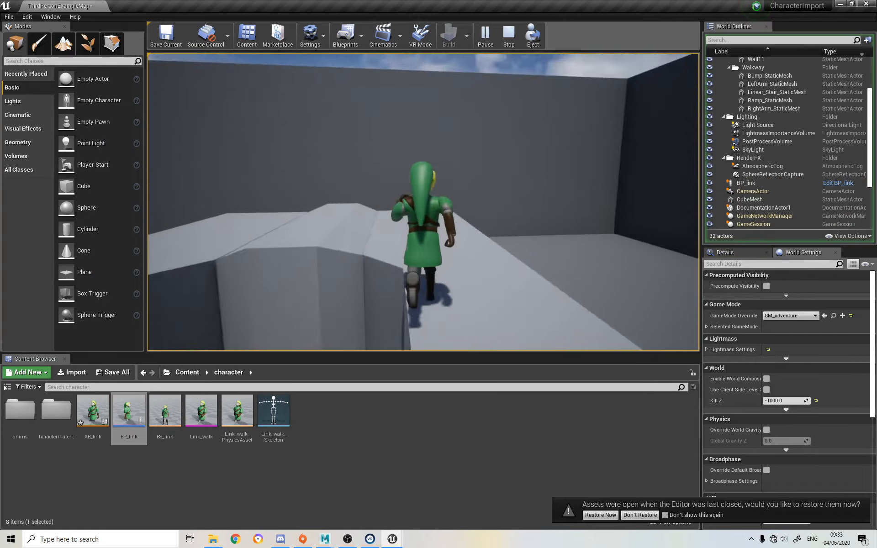
pyautogui.press('w')
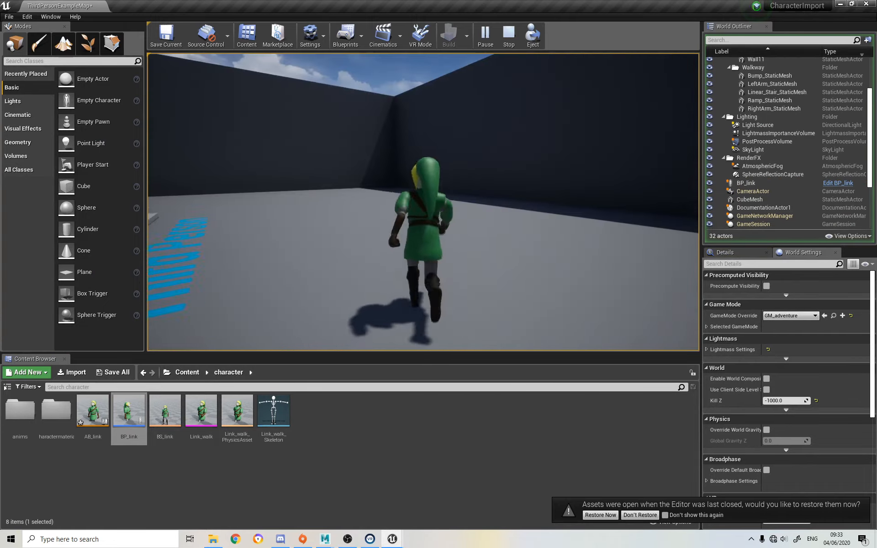
pyautogui.press('w')
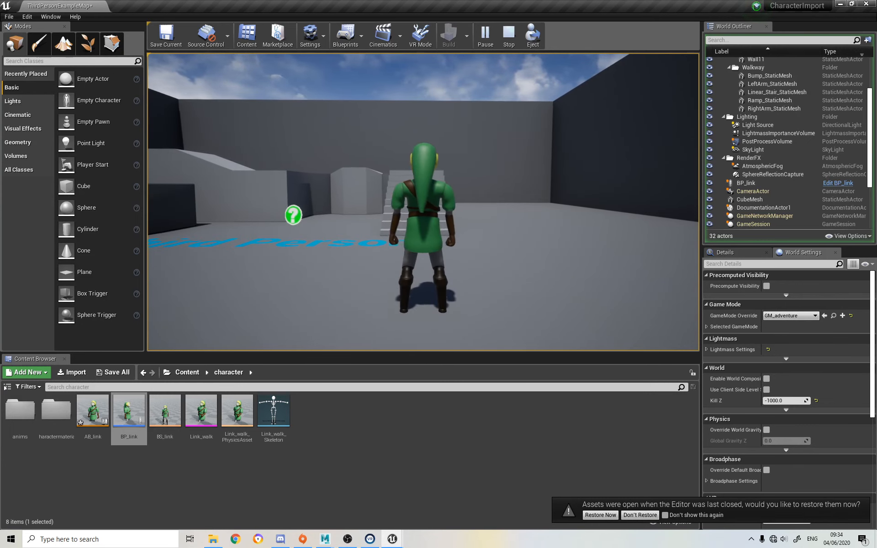
pyautogui.press('Escape')
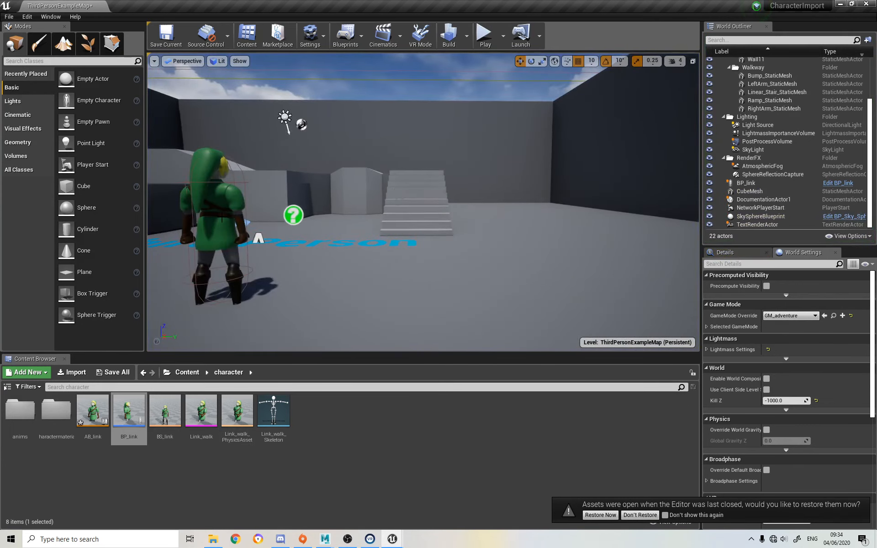
# Reopen BP_link from the level, reset Orient Rotation to Movement to its default on the CharacterMovement component, and compile
pyautogui.click(746, 182)
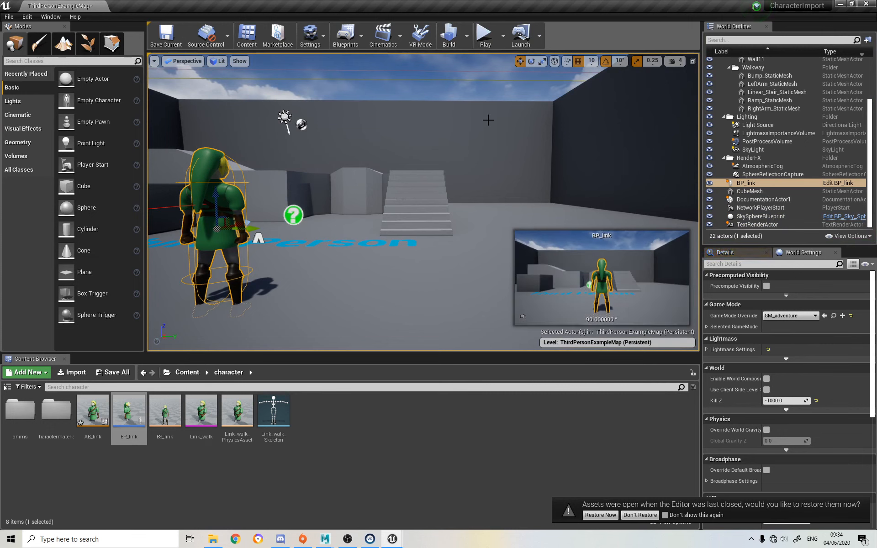
pyautogui.click(838, 183)
pyautogui.click(50, 112)
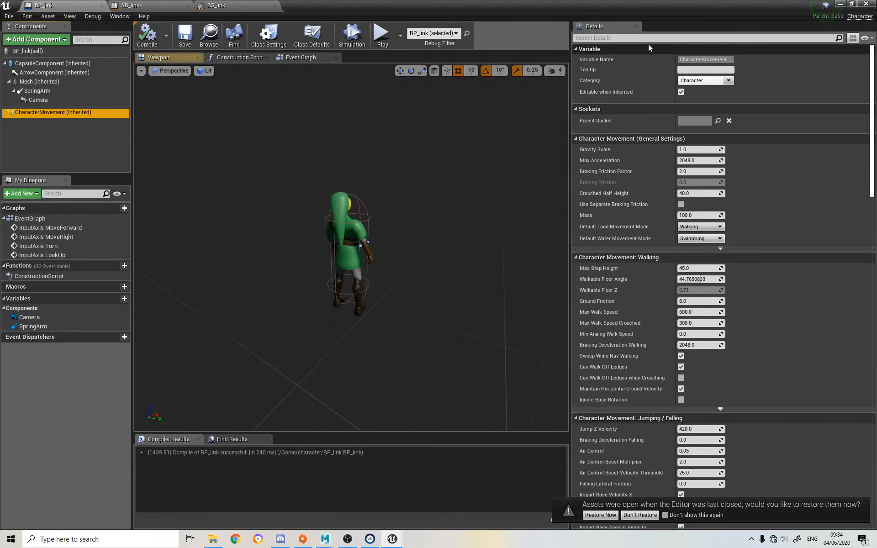
pyautogui.click(652, 38)
pyautogui.write('ori')
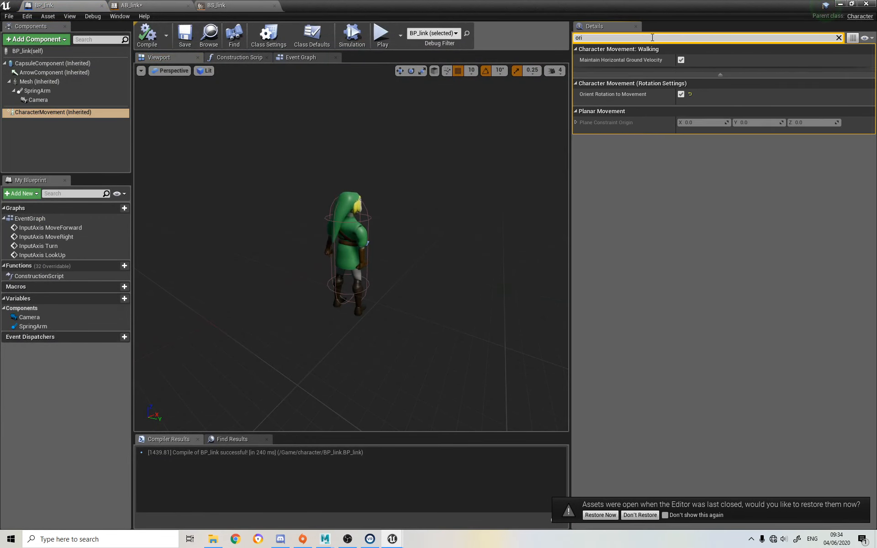
pyautogui.click(688, 95)
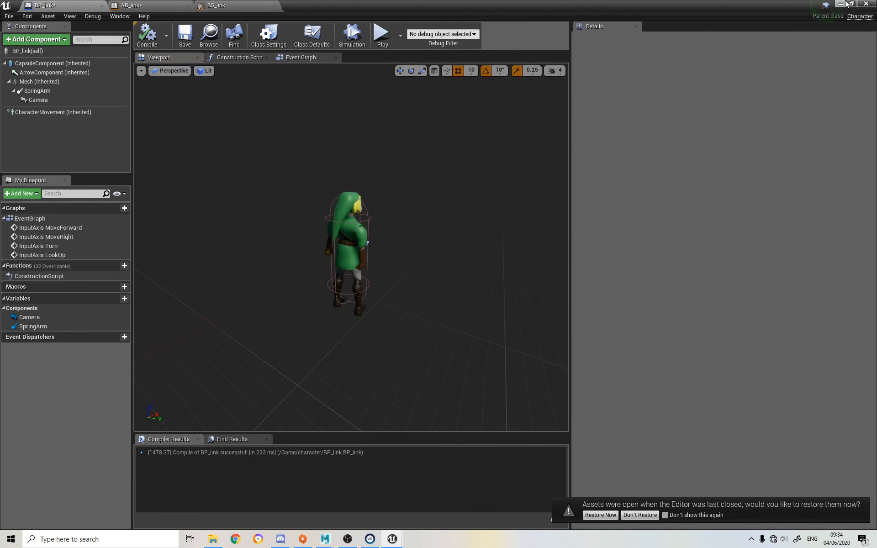
# Go back to the level and play-test Link's forward and backward movement in two sessions, ending each one
pyautogui.click(843, 4)
pyautogui.click(485, 35)
pyautogui.press('w')
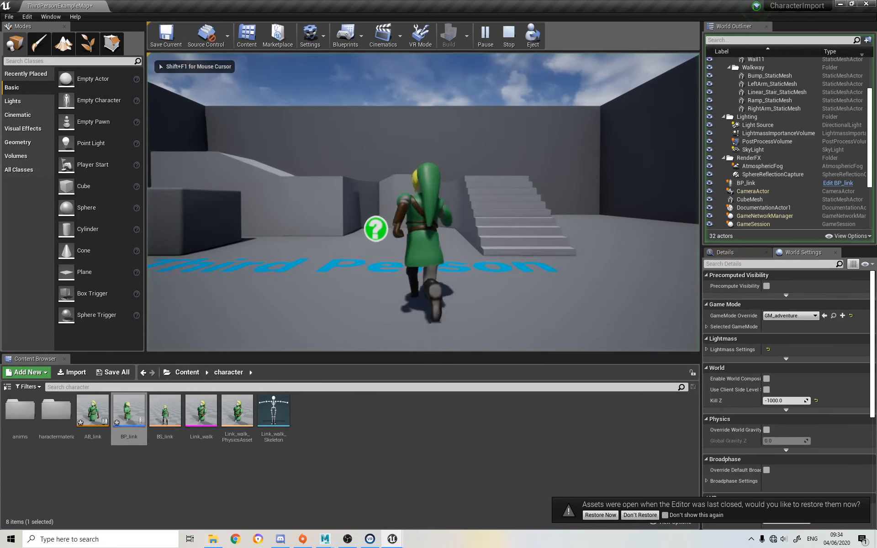
pyautogui.press('s')
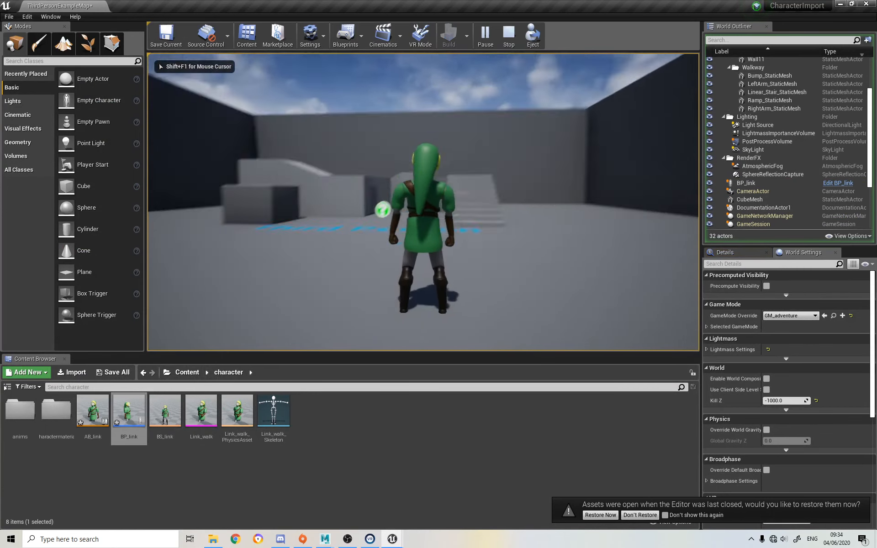
pyautogui.press('Escape')
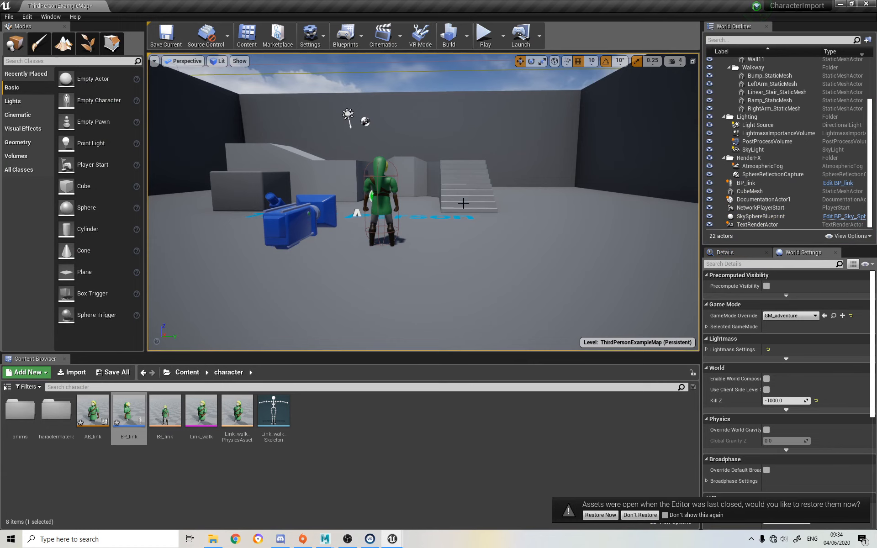
pyautogui.click(484, 35)
pyautogui.press('w')
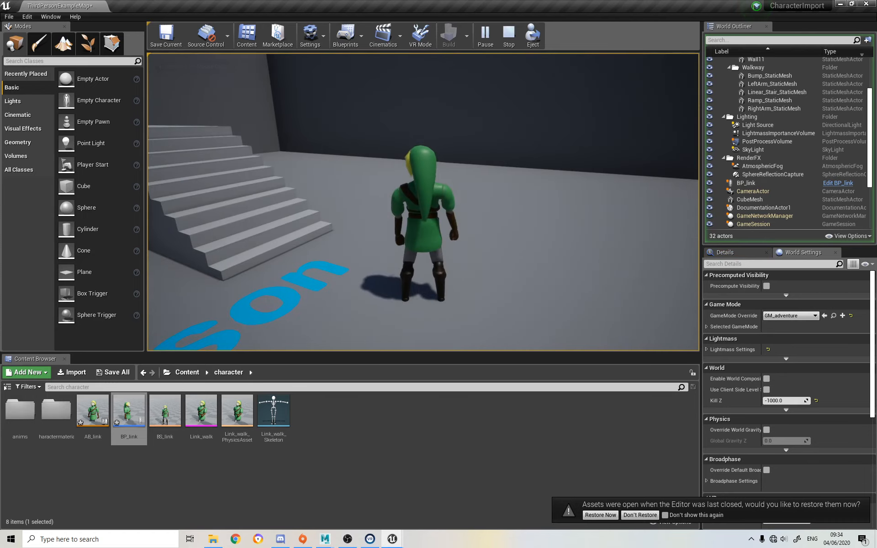
pyautogui.press('Escape')
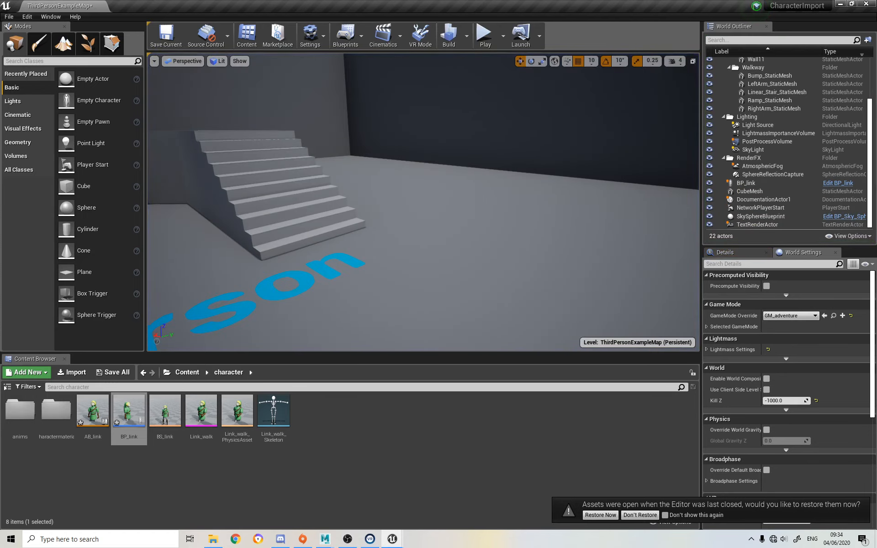